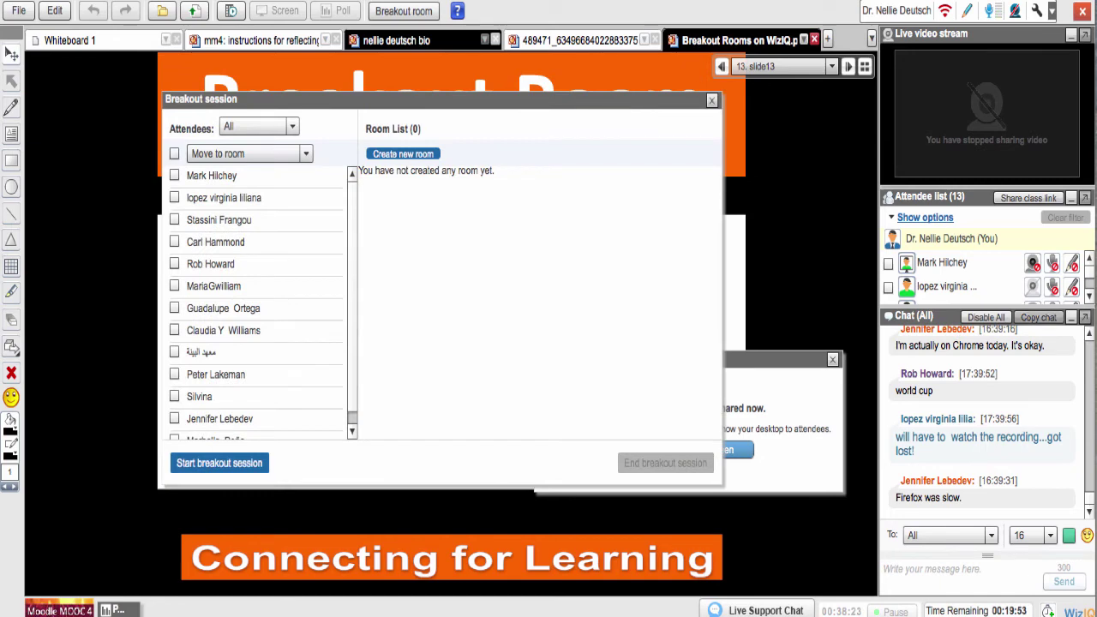
Step: Display Whiteboard 1 behind the Breakout session window and make the window wider
{"action": "left_click", "coordinate": [97, 36]}
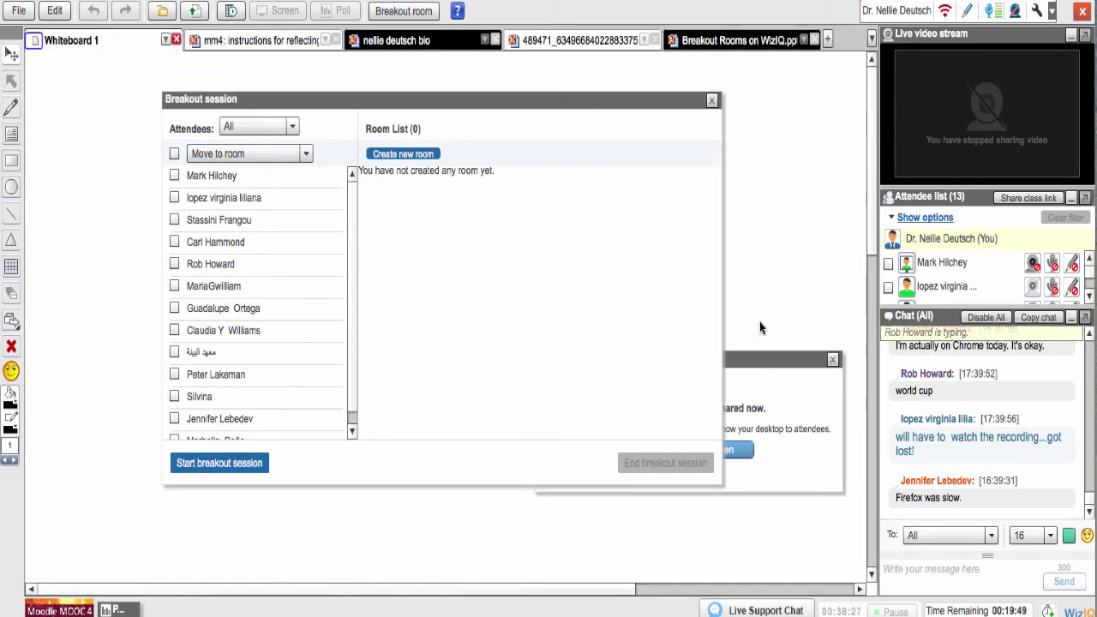
{"action": "left_click_drag", "start_coordinate": [722, 250], "coordinate": [808, 260]}
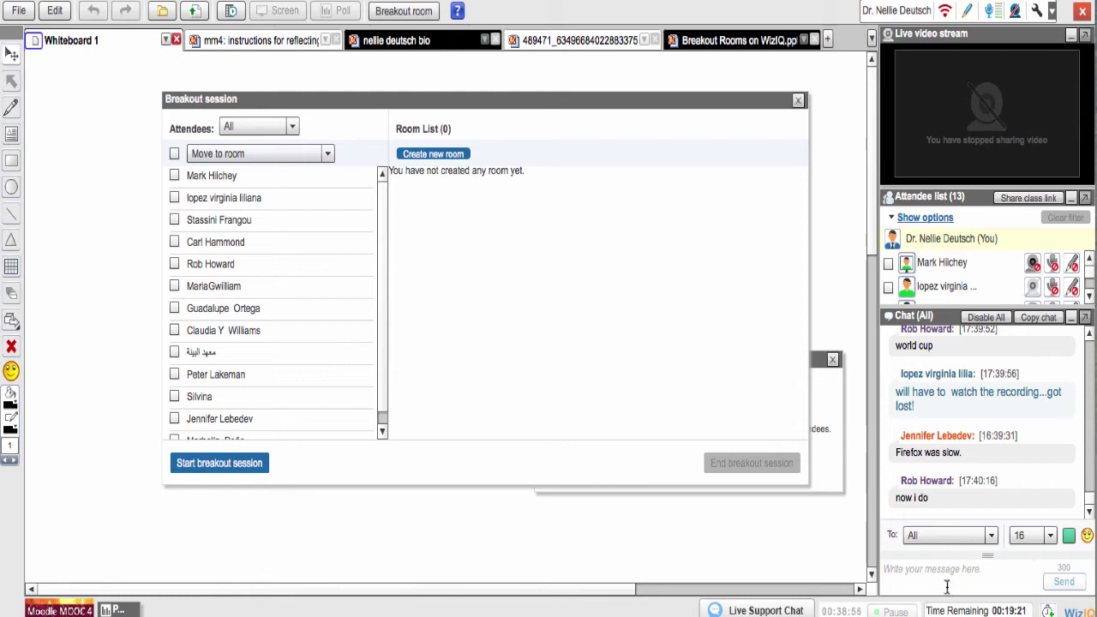
Step: Write a chat message to all attendees starting with "Breakout" and send it
{"action": "left_click", "coordinate": [912, 568]}
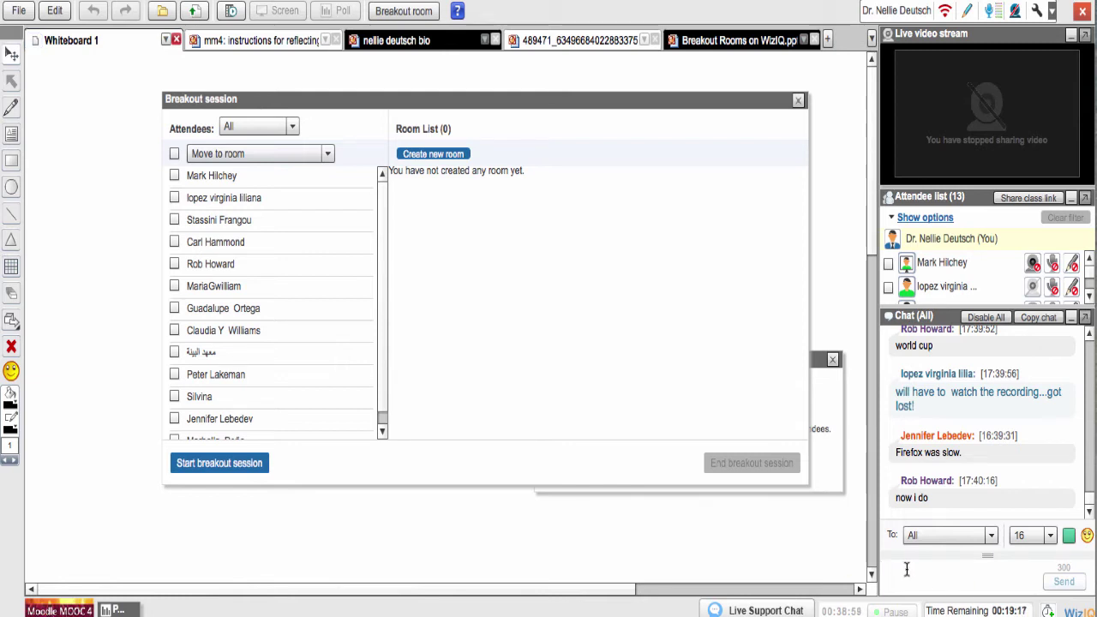
{"action": "type", "text": "Bre"}
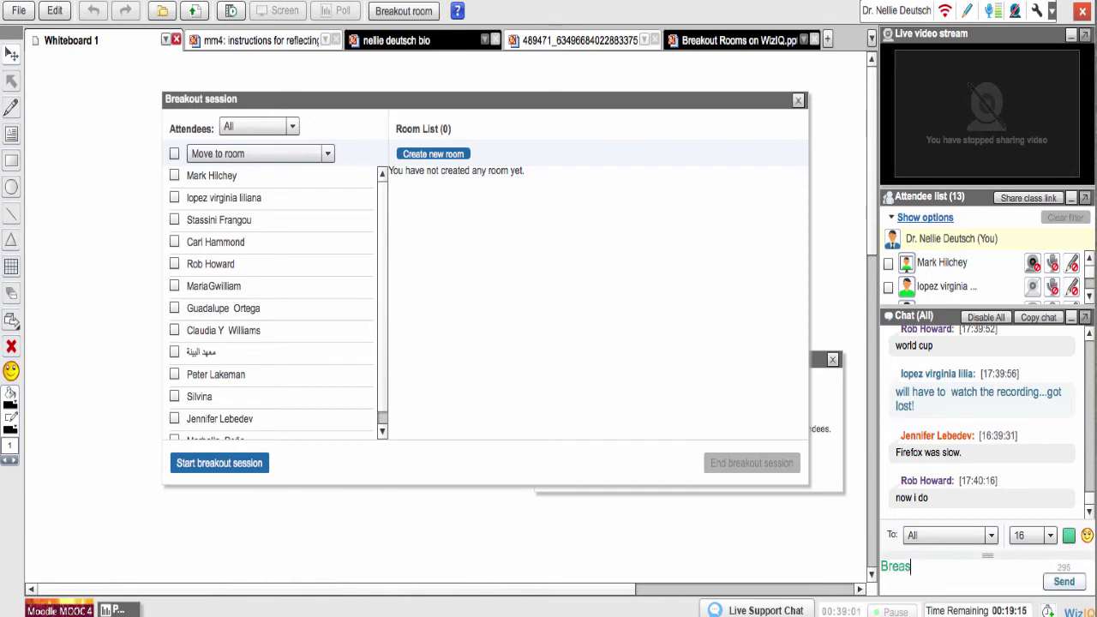
{"action": "type", "text": "akout"}
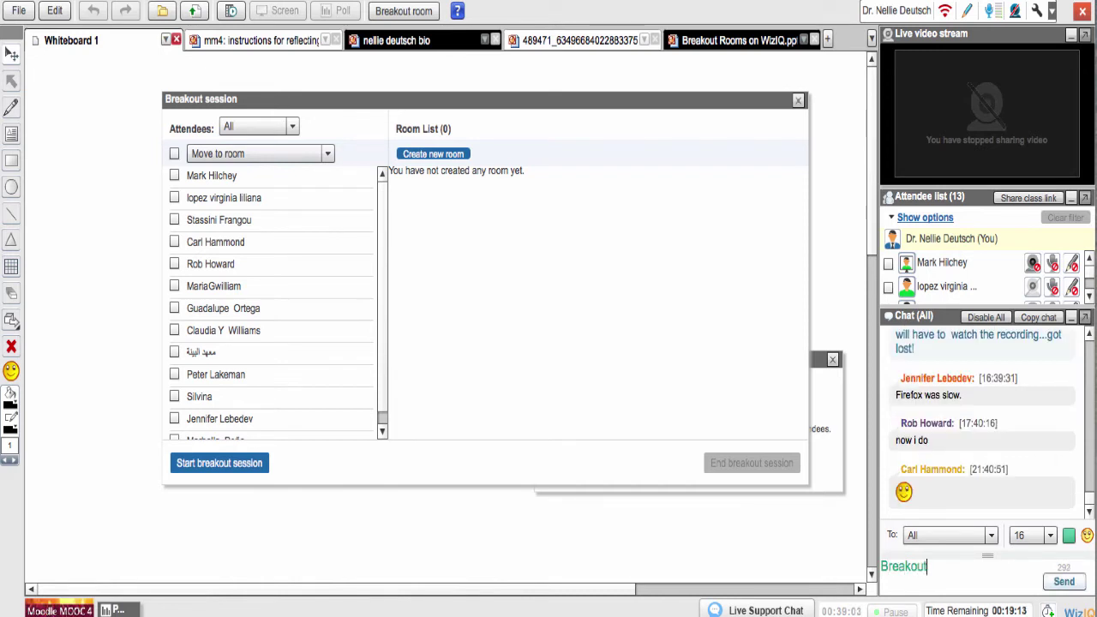
{"action": "key", "text": "Return"}
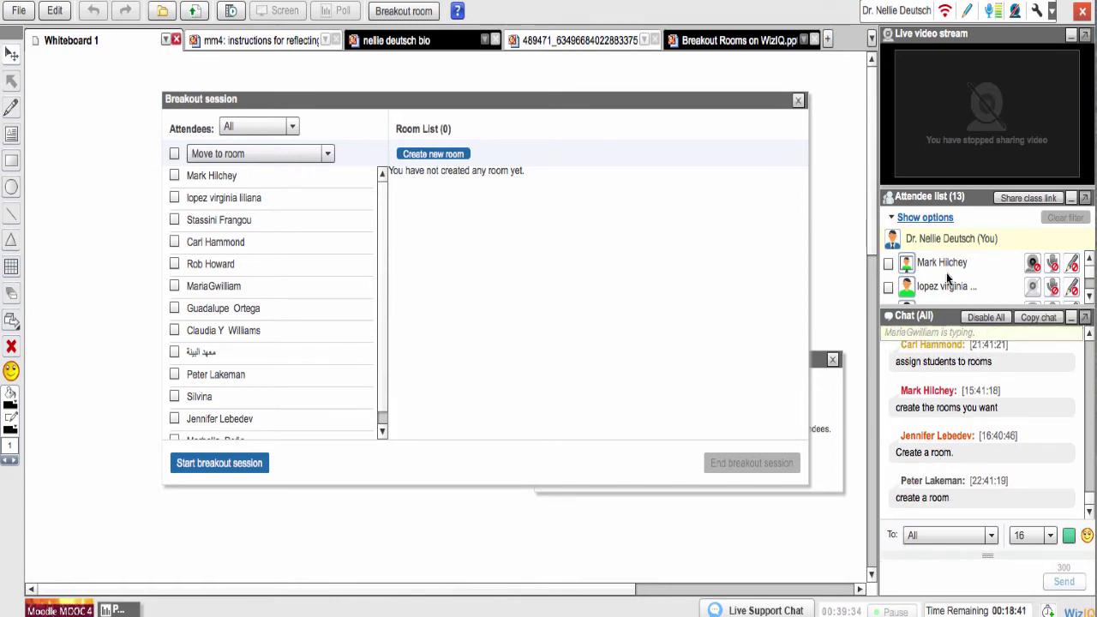
Step: Create the first breakout room and name it Room 1
{"action": "left_click", "coordinate": [435, 154]}
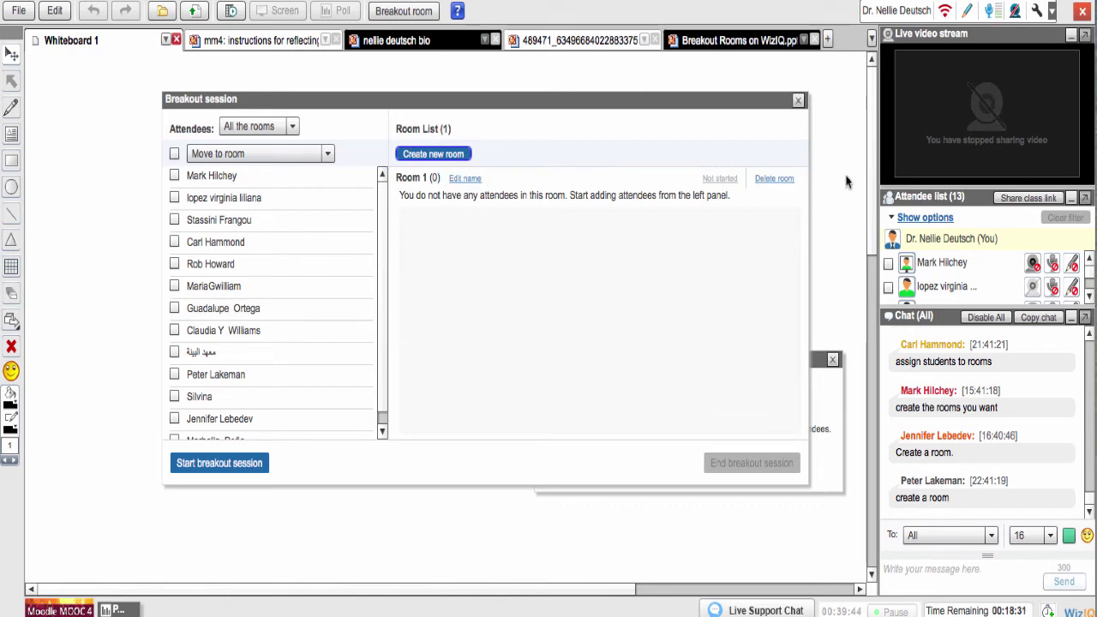
{"action": "left_click", "coordinate": [463, 180]}
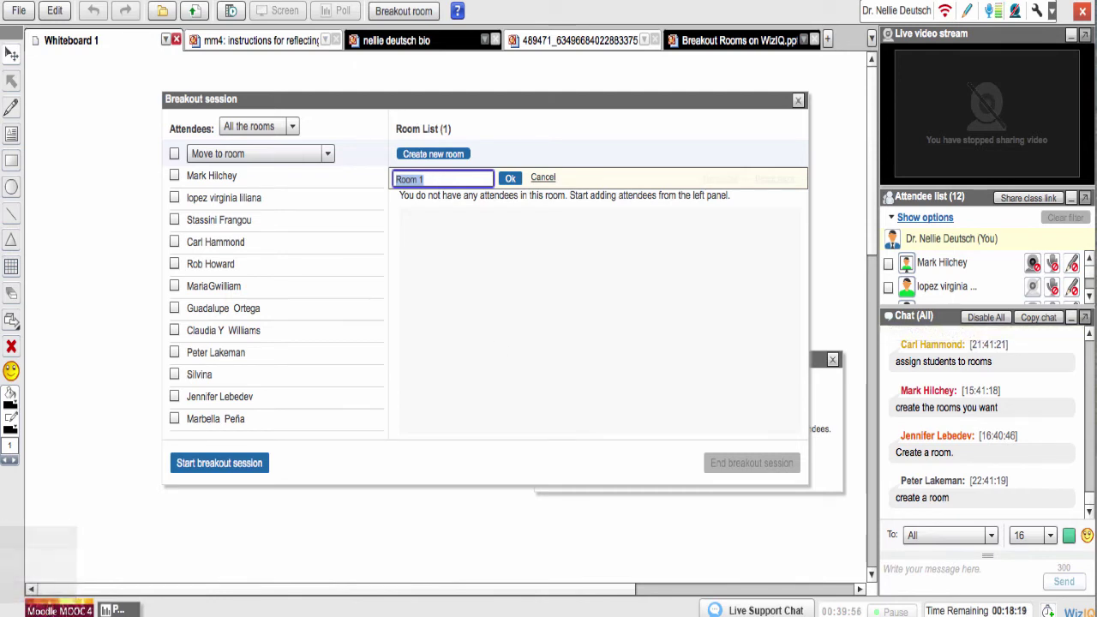
{"action": "type", "text": "Room"}
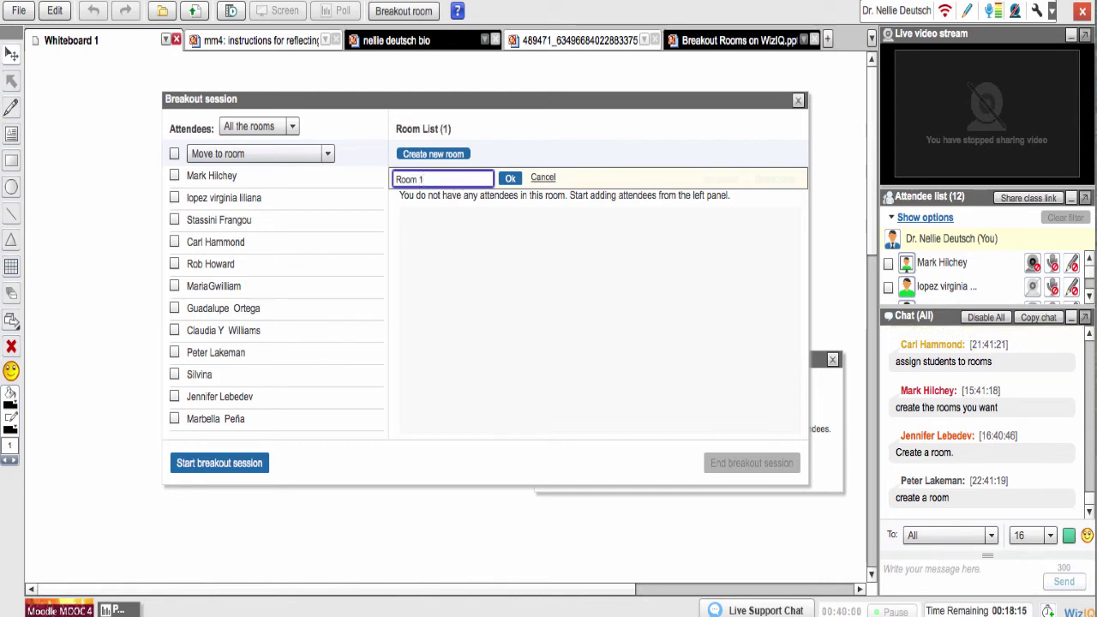
{"action": "left_click", "coordinate": [512, 179]}
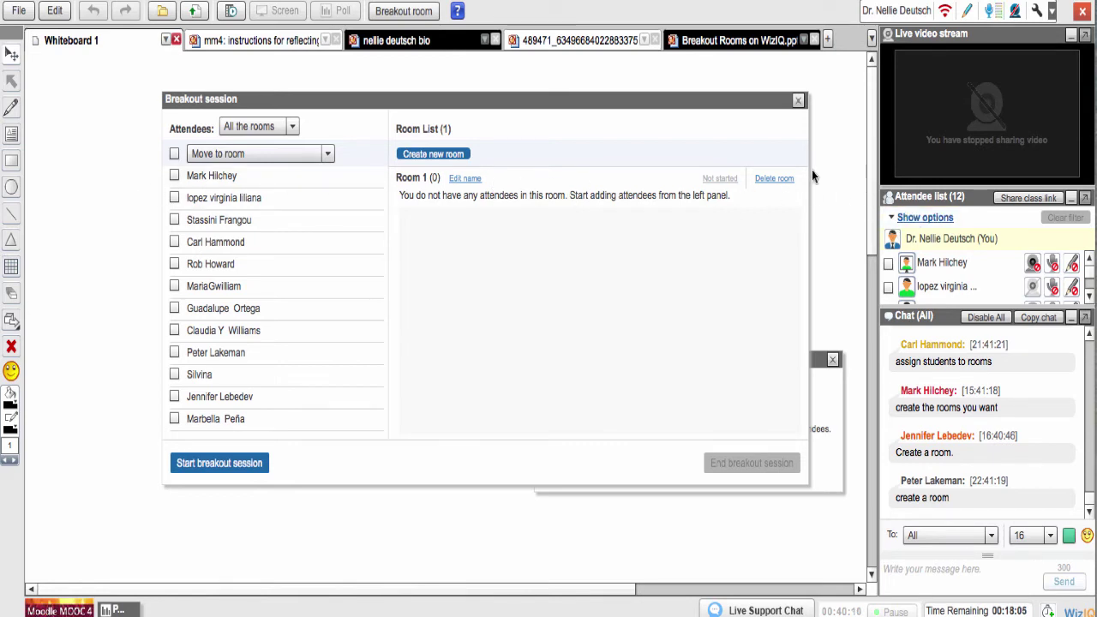
Step: Create a second breakout room and rename the first room in the list as "Room"
{"action": "left_click", "coordinate": [415, 153]}
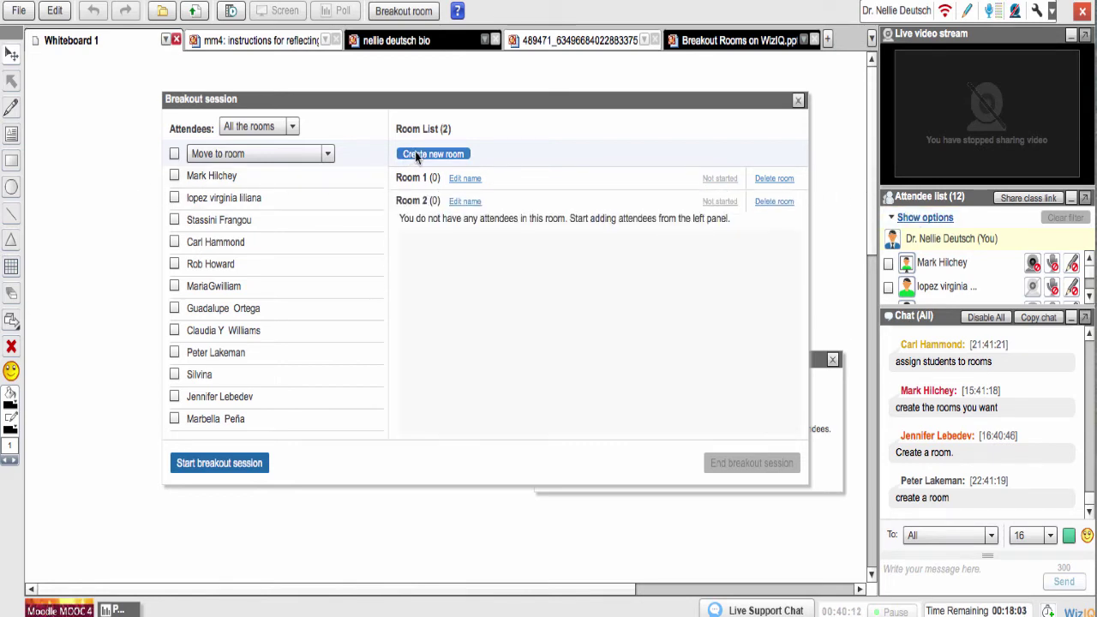
{"action": "left_click", "coordinate": [464, 178]}
{"action": "type", "text": "Room"}
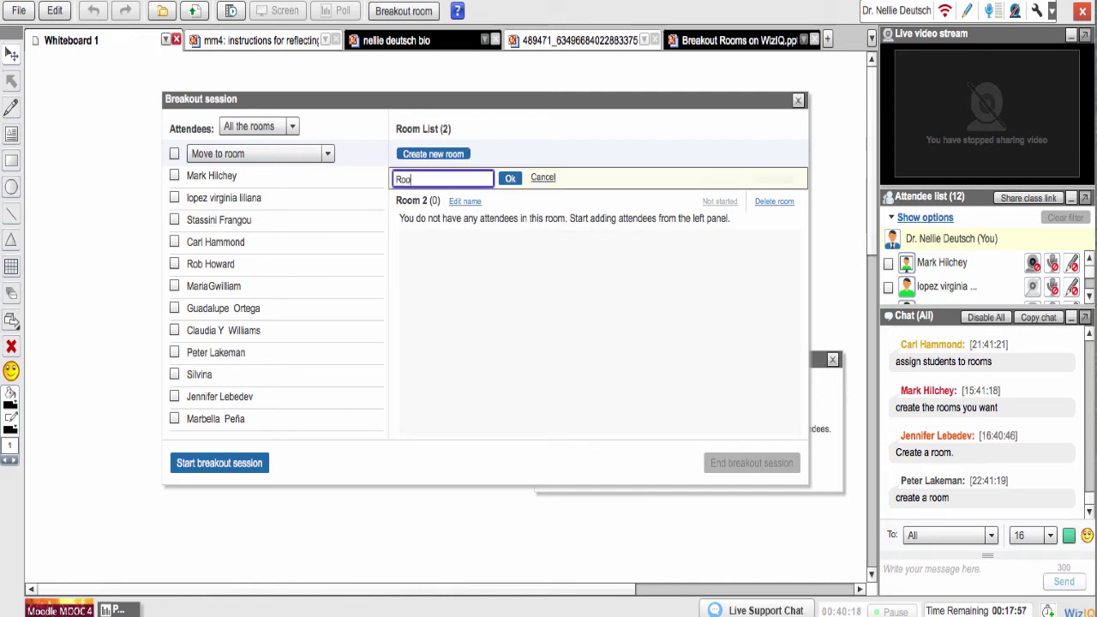
{"action": "left_click", "coordinate": [509, 175]}
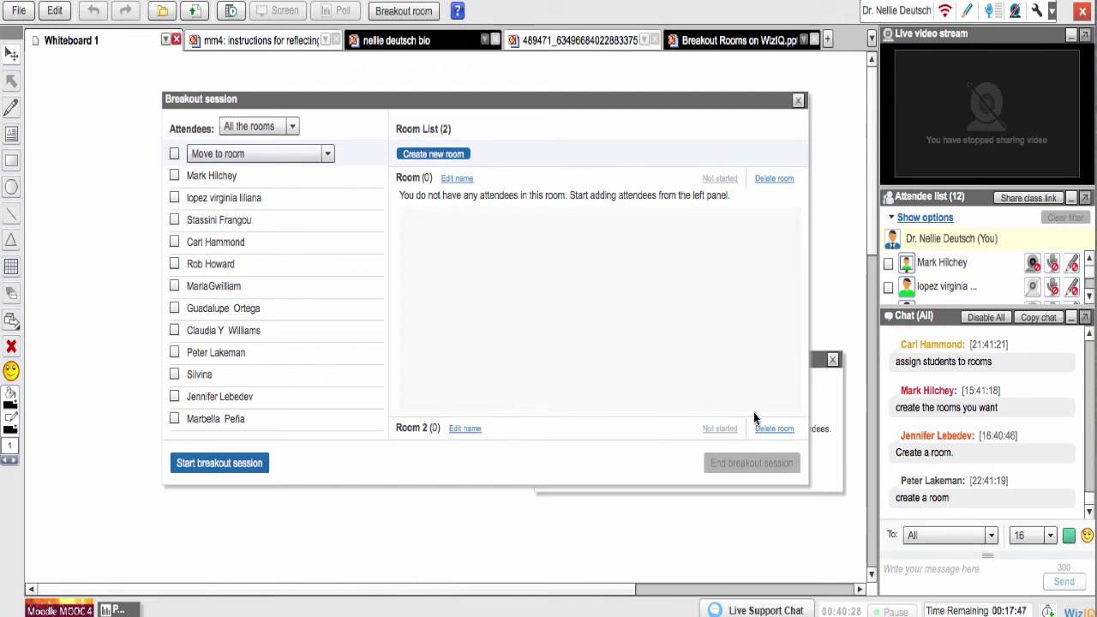
Step: Create a third breakout room and rename the first room in the list as "Room 3"
{"action": "left_click", "coordinate": [449, 154]}
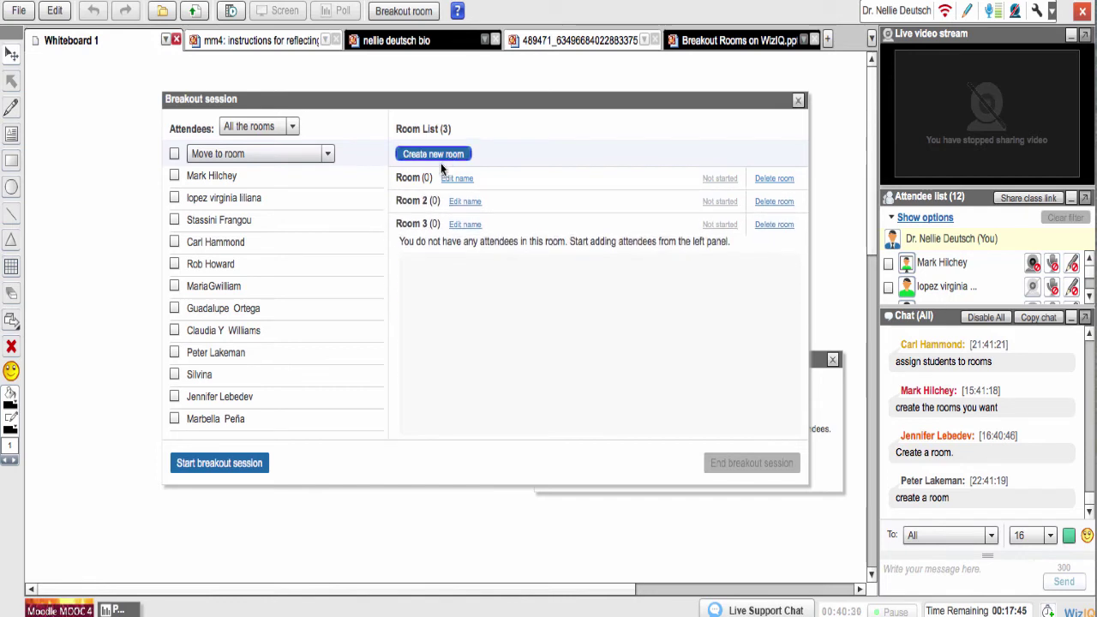
{"action": "left_click", "coordinate": [453, 178]}
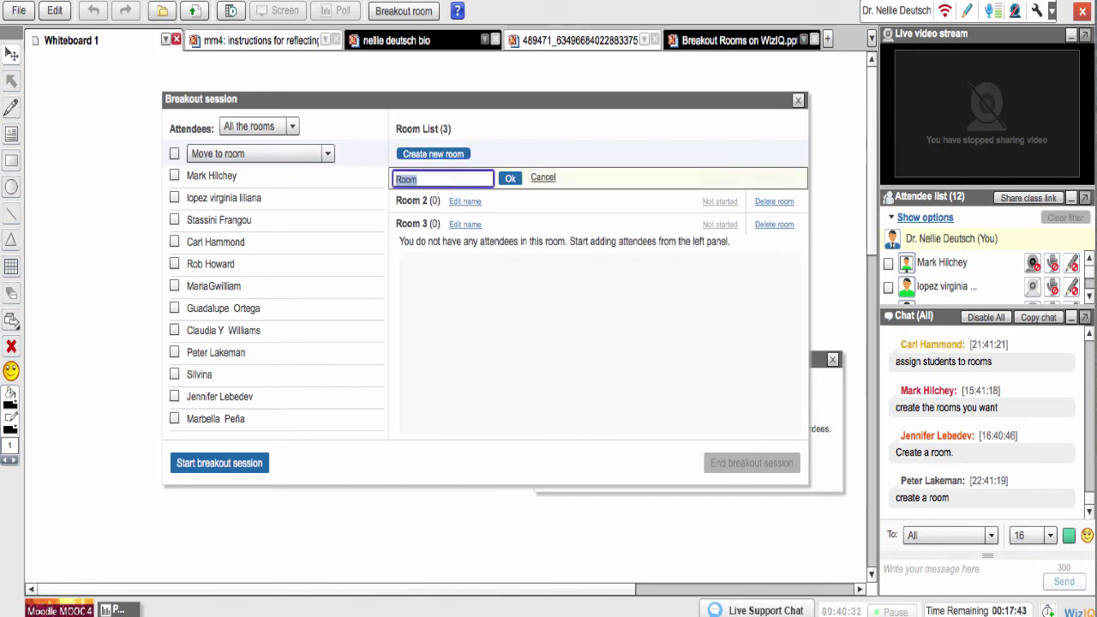
{"action": "type", "text": "R"}
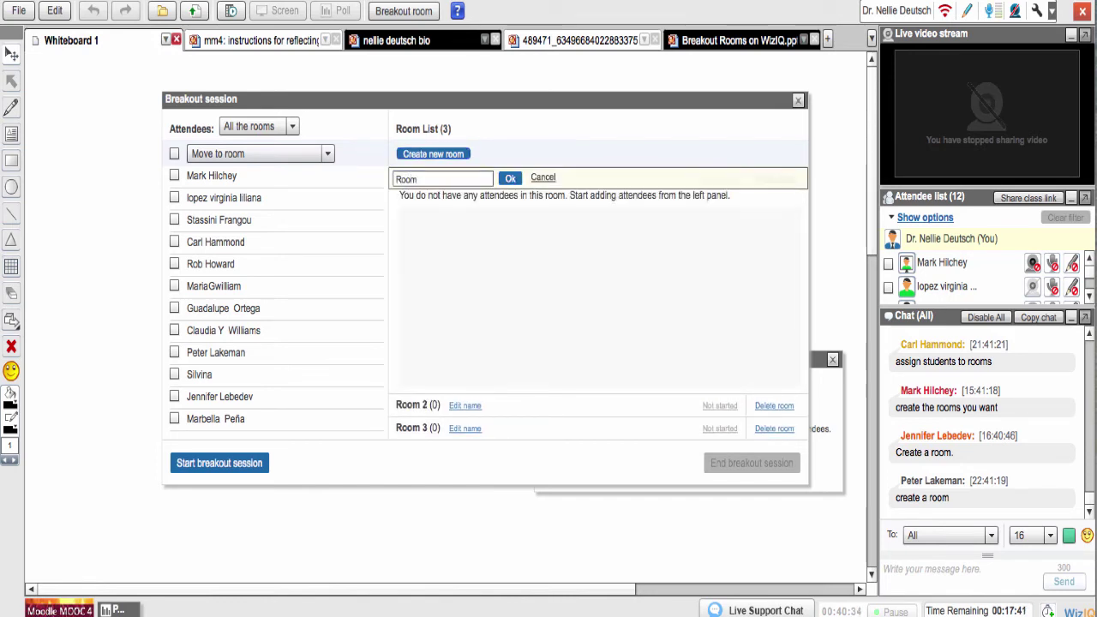
{"action": "left_click", "coordinate": [455, 178]}
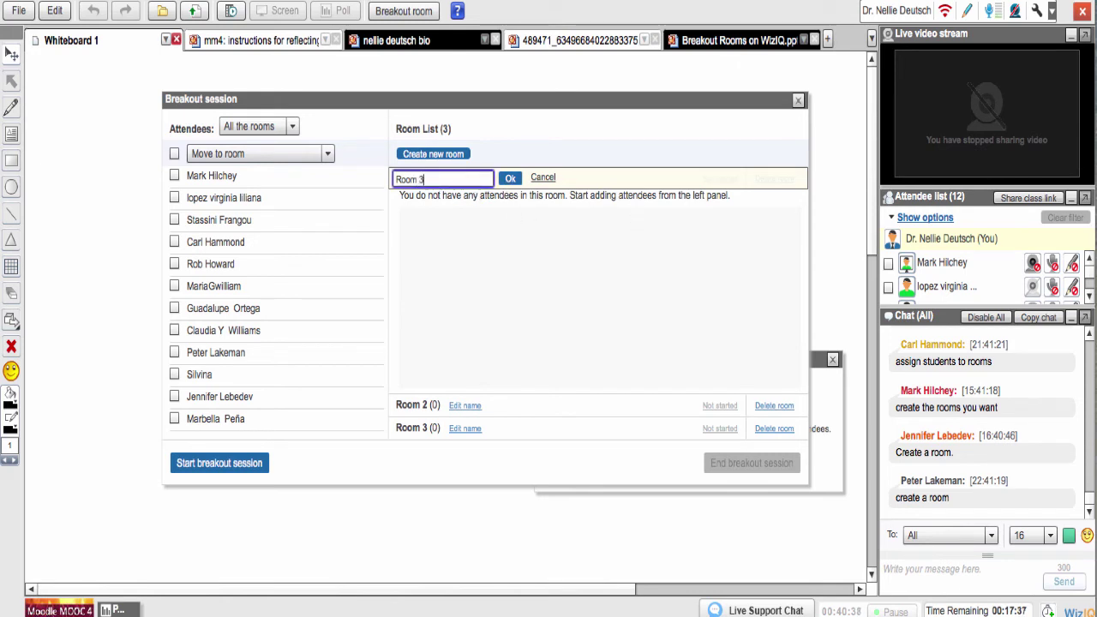
{"action": "left_click", "coordinate": [510, 179]}
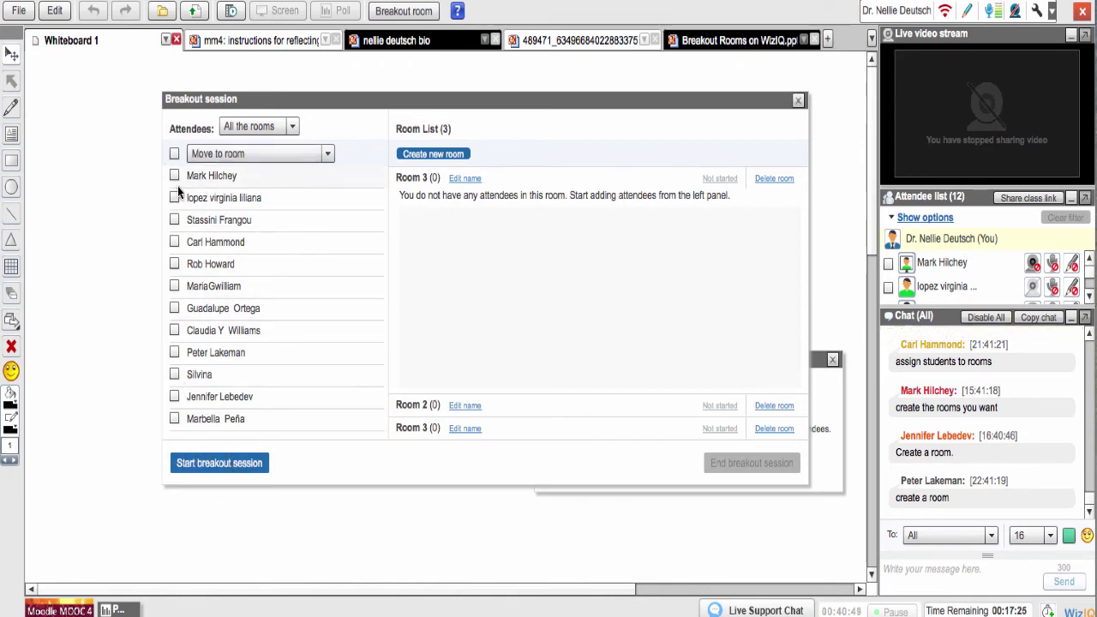
Step: Rename the first room in the room list as "Room 1"
{"action": "left_click", "coordinate": [293, 126]}
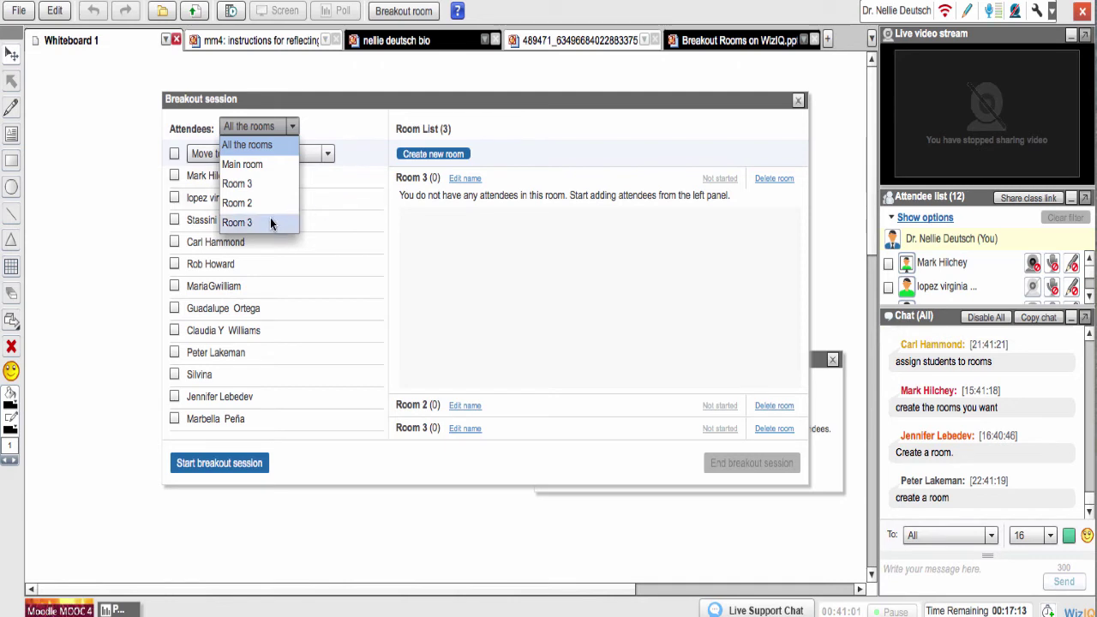
{"action": "left_click", "coordinate": [550, 134]}
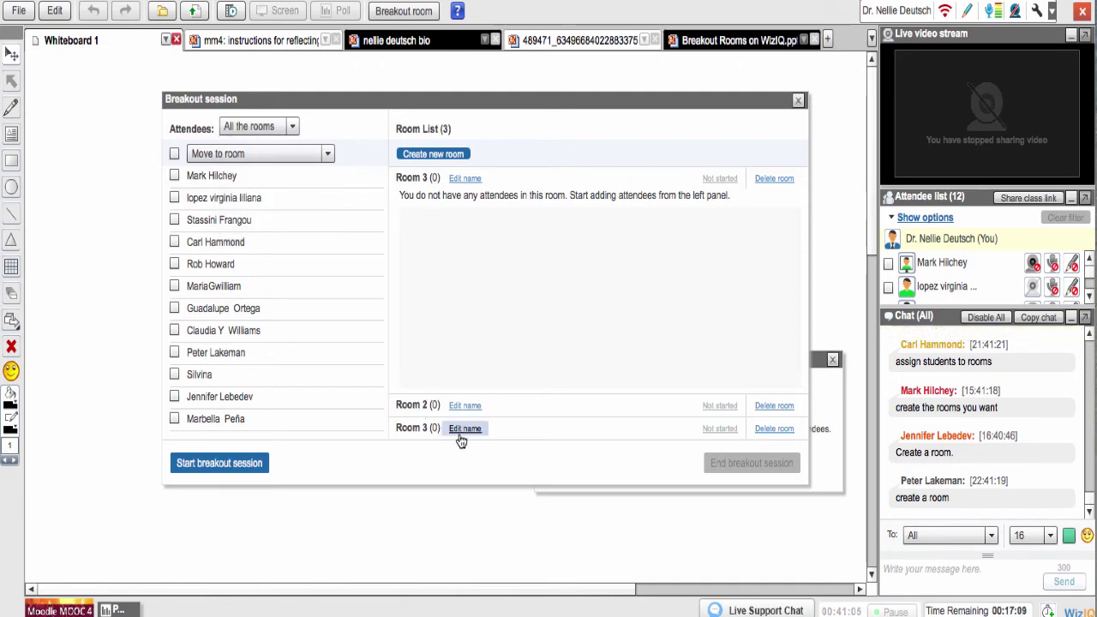
{"action": "left_click", "coordinate": [464, 178]}
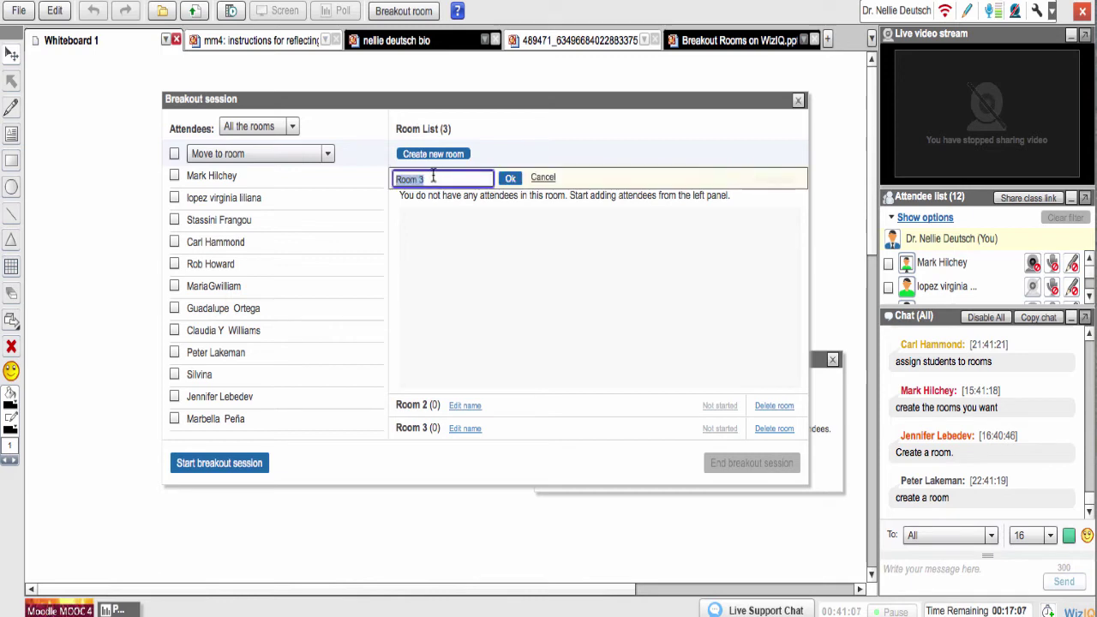
{"action": "left_click", "coordinate": [425, 179]}
{"action": "key", "text": "BackSpace"}
{"action": "type", "text": "1"}
{"action": "left_click", "coordinate": [511, 176]}
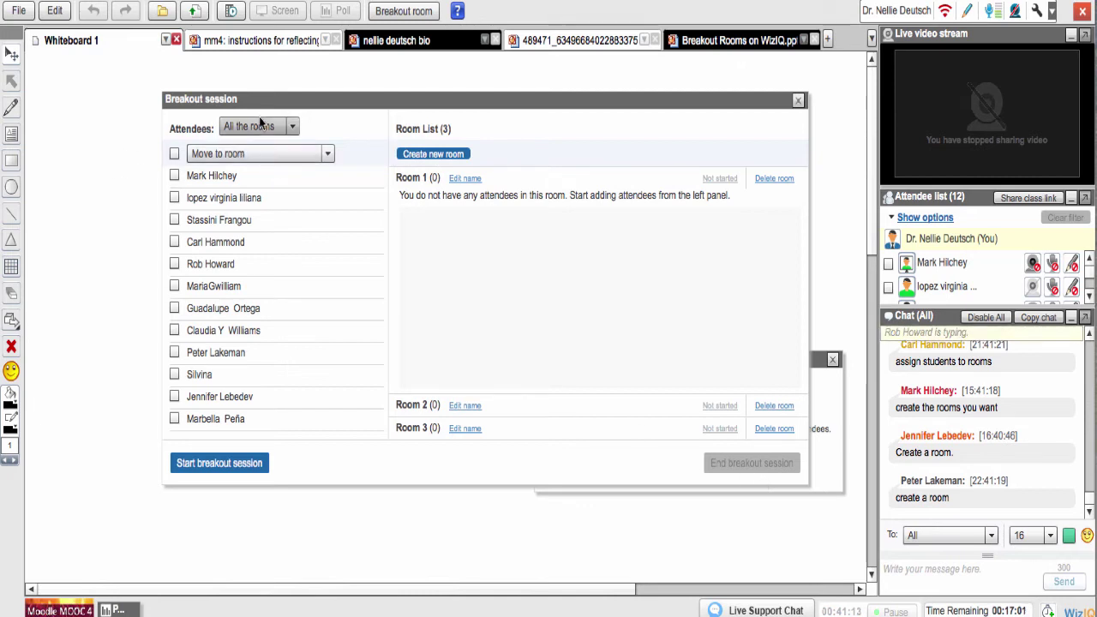
Step: Try to move attendees into Room 1 with the attendee list filtered to Room 1, and reset the filter to All the rooms
{"action": "left_click", "coordinate": [290, 126]}
{"action": "left_click", "coordinate": [237, 183]}
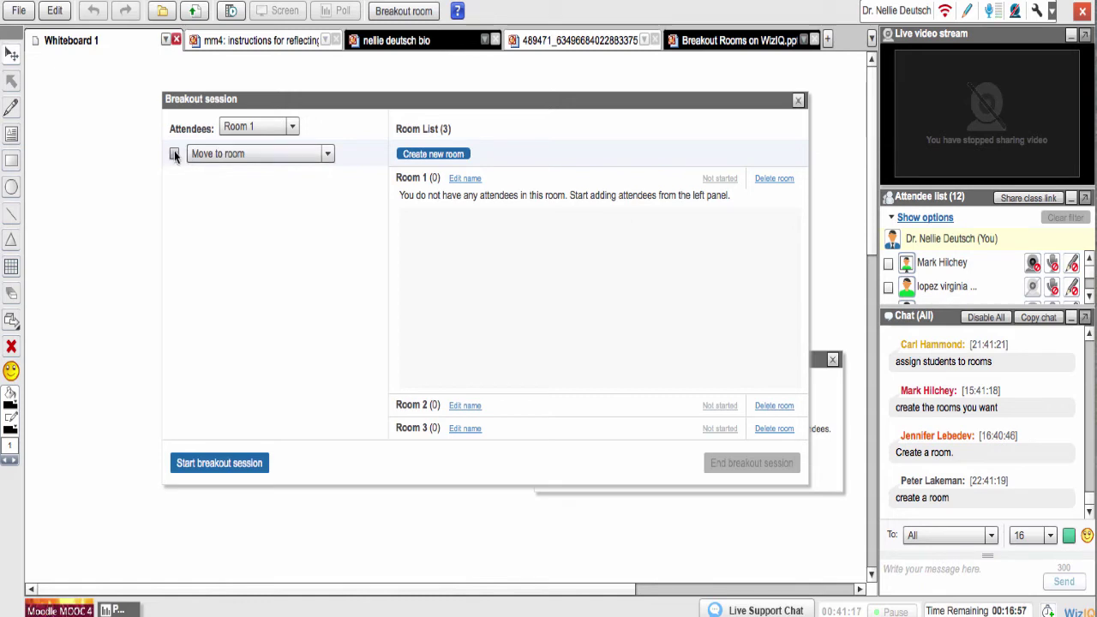
{"action": "left_click", "coordinate": [326, 155]}
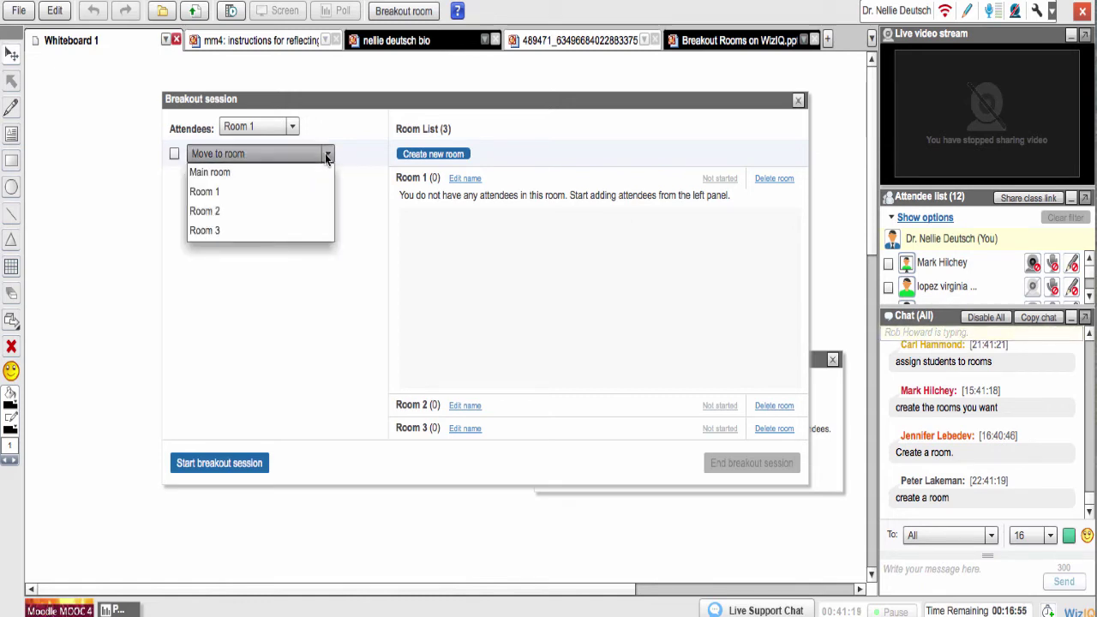
{"action": "left_click", "coordinate": [279, 198]}
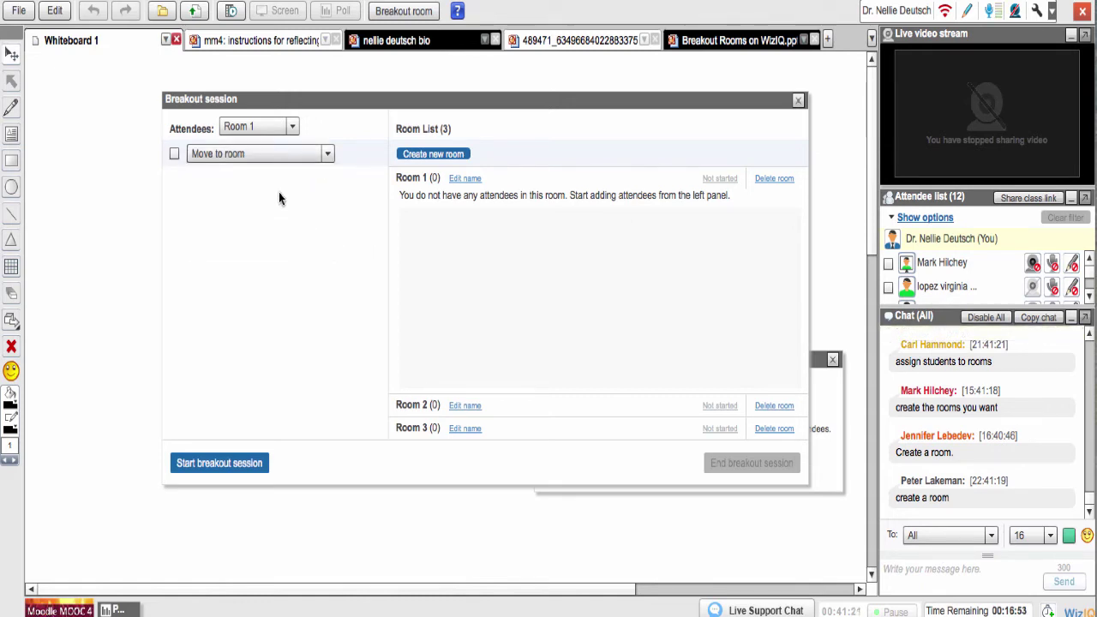
{"action": "left_click", "coordinate": [291, 127]}
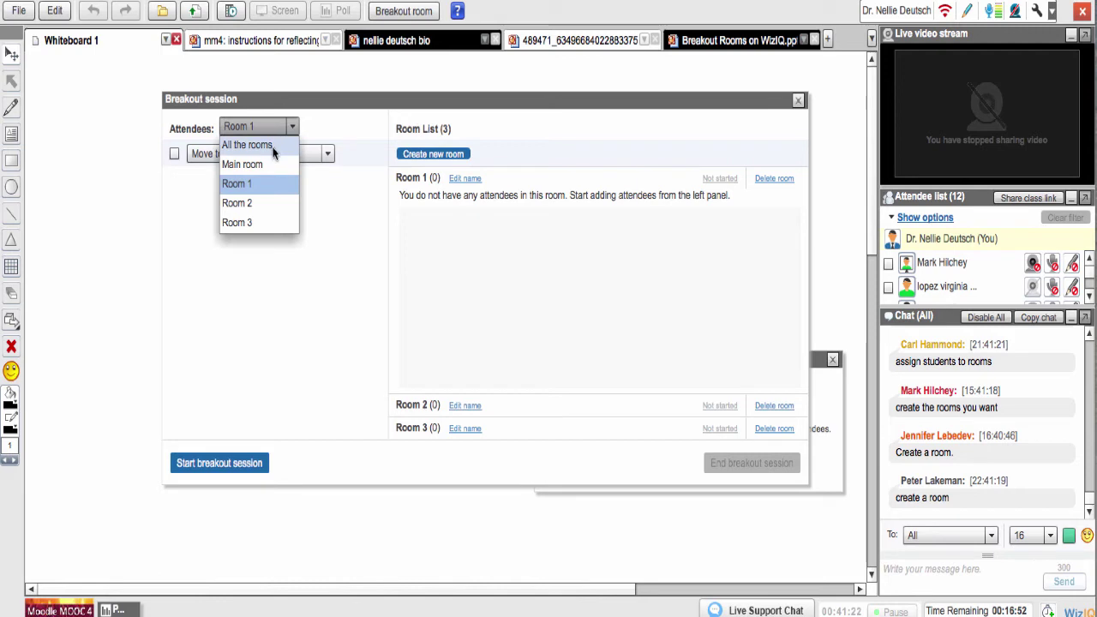
{"action": "left_click", "coordinate": [255, 146]}
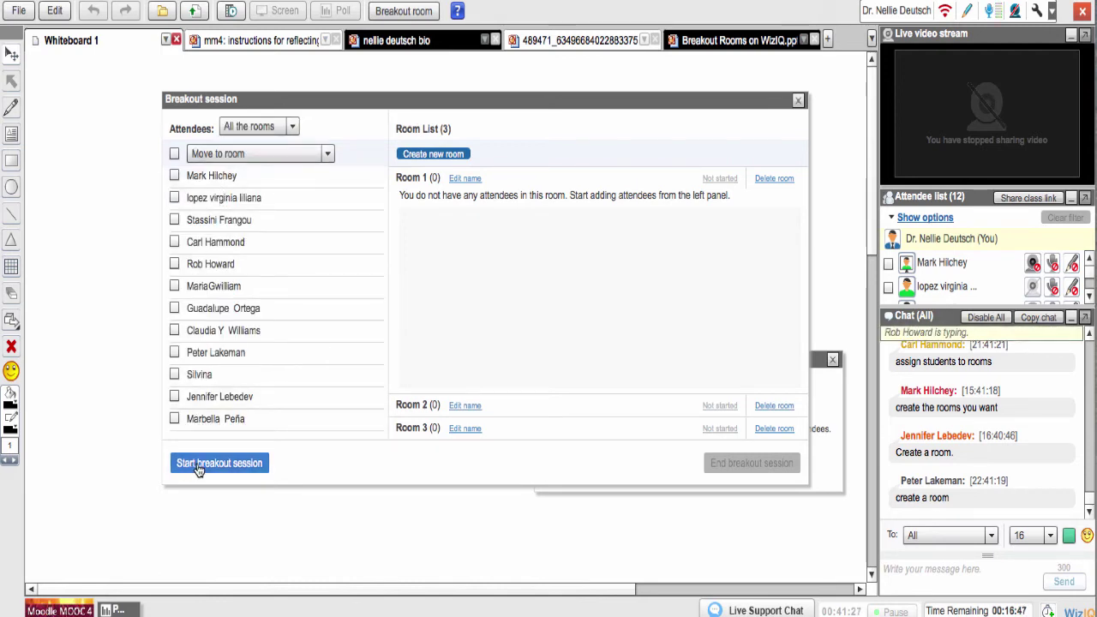
Step: Select the first four attendees in the attendee list for the breakout session
{"action": "left_click", "coordinate": [174, 175]}
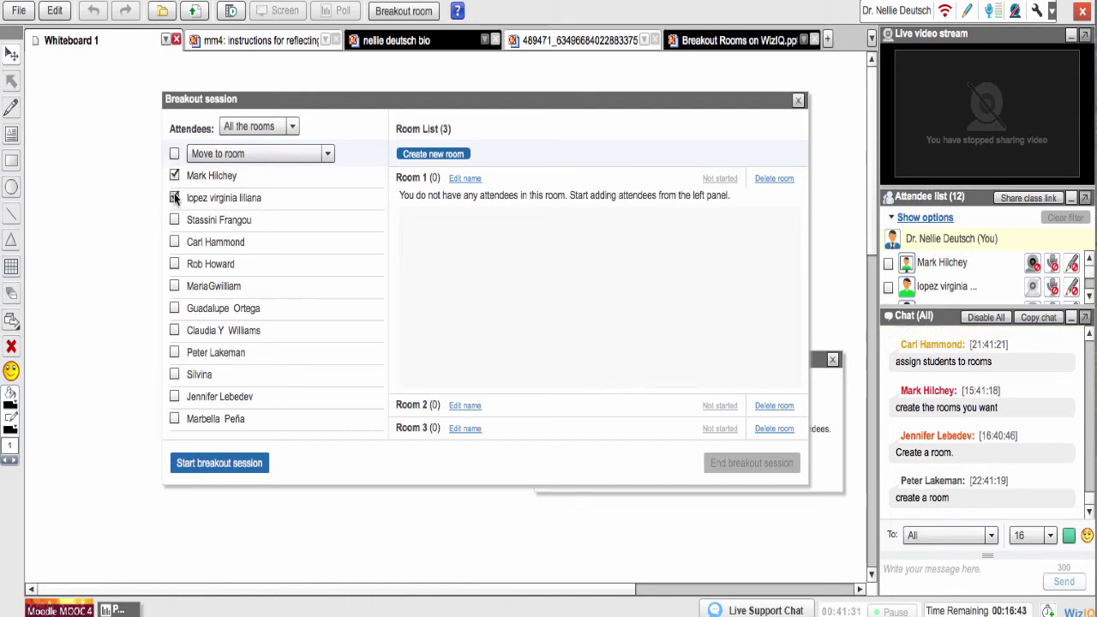
{"action": "left_click", "coordinate": [175, 197]}
{"action": "left_click", "coordinate": [174, 221]}
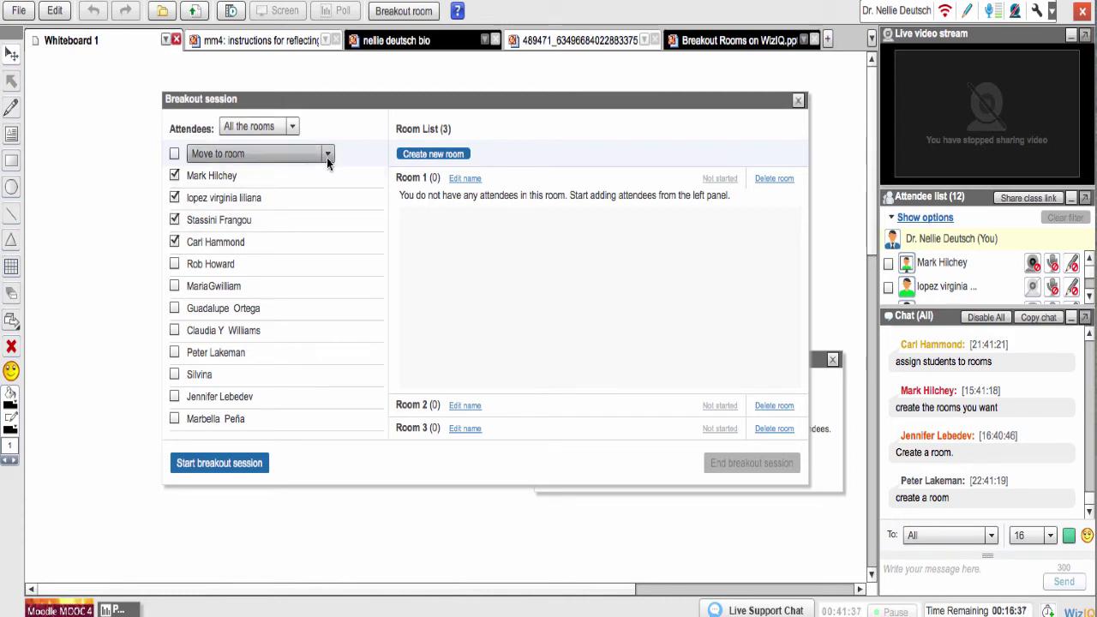
{"action": "left_click", "coordinate": [292, 127]}
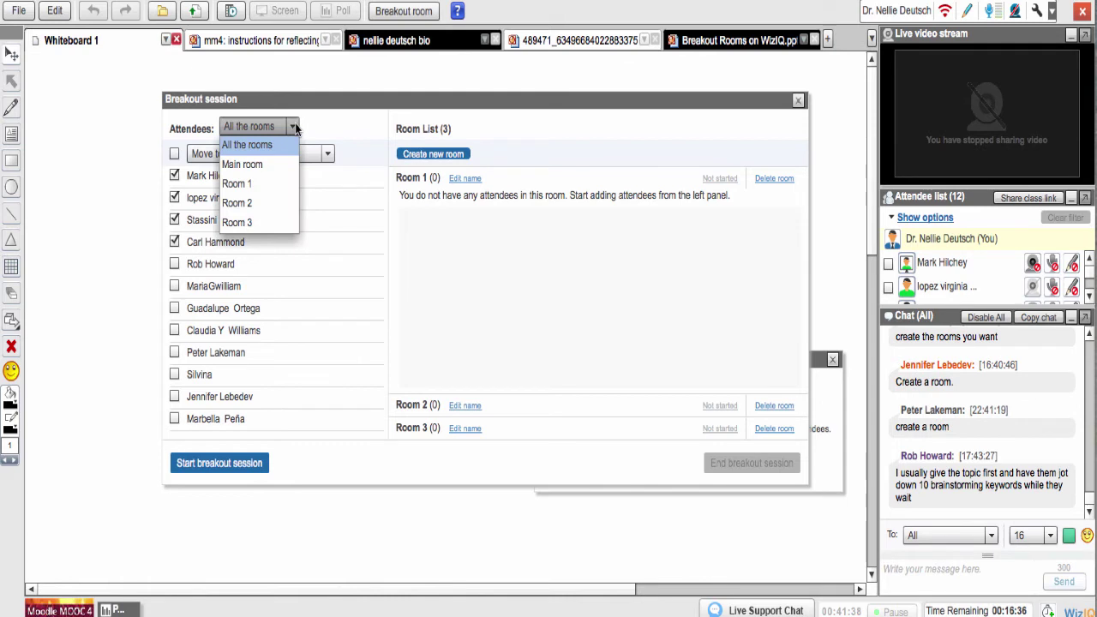
{"action": "left_click", "coordinate": [256, 184]}
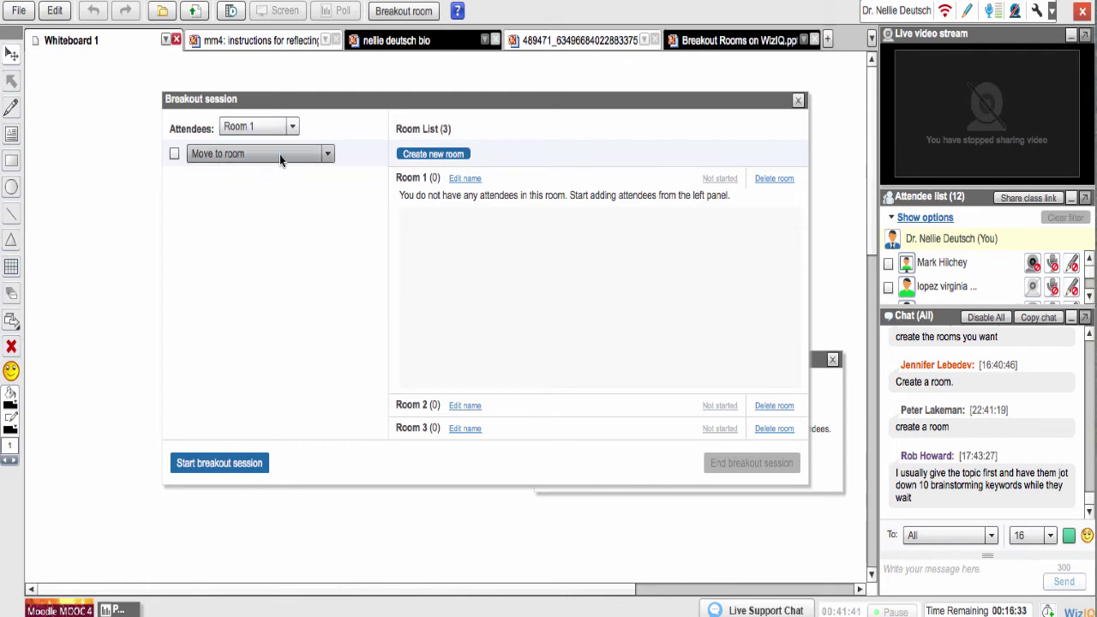
{"action": "left_click", "coordinate": [174, 154]}
{"action": "left_click", "coordinate": [233, 154]}
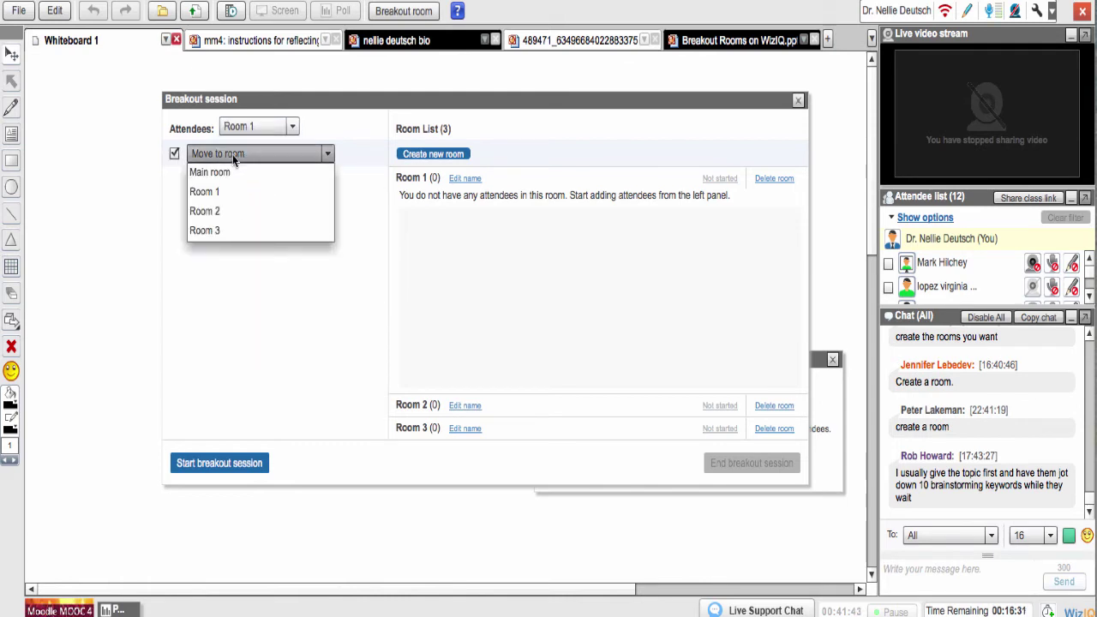
{"action": "left_click", "coordinate": [295, 286]}
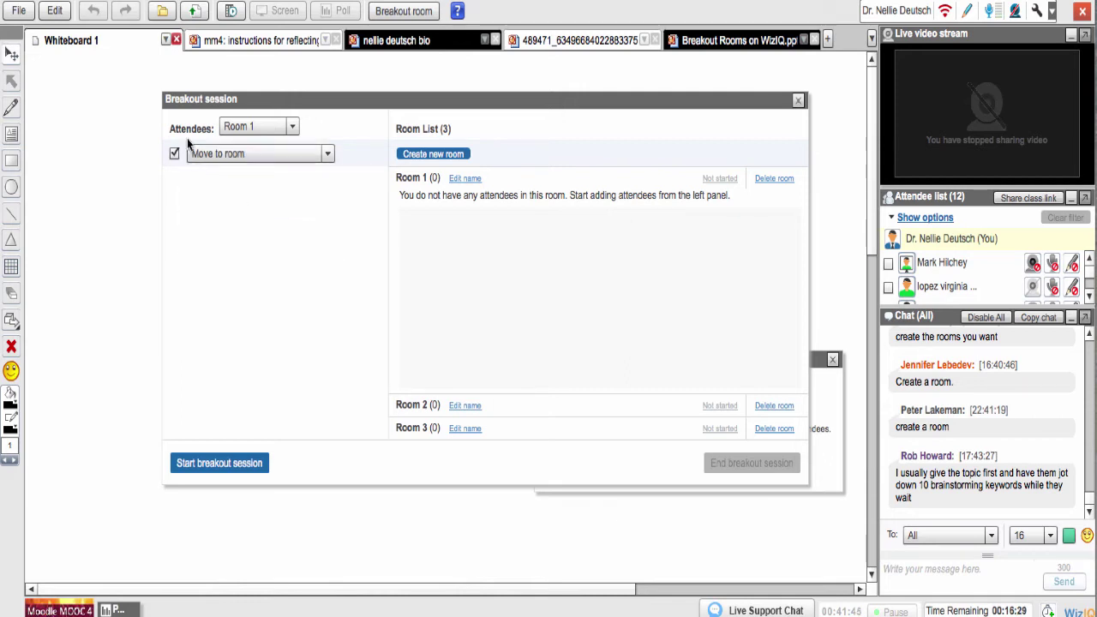
{"action": "left_click", "coordinate": [174, 154]}
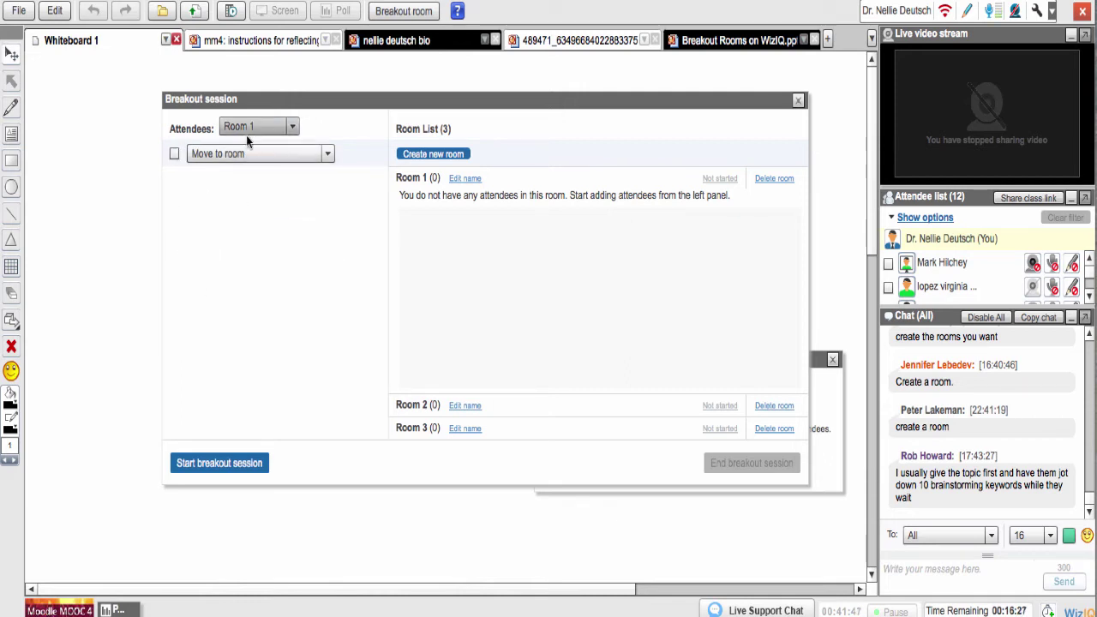
{"action": "left_click", "coordinate": [288, 126]}
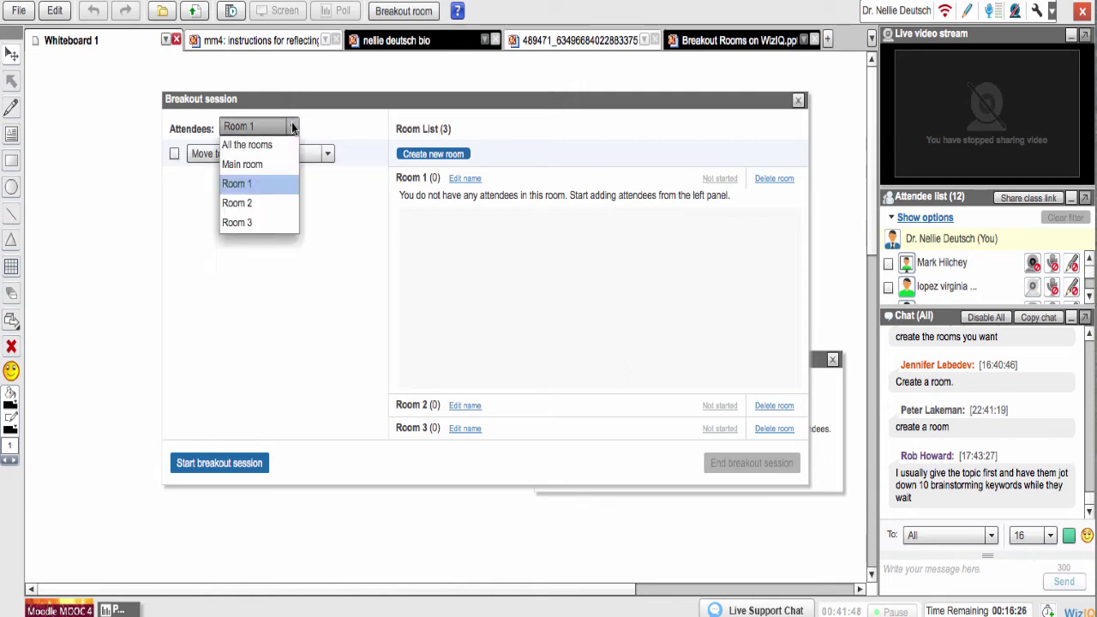
{"action": "left_click", "coordinate": [251, 147]}
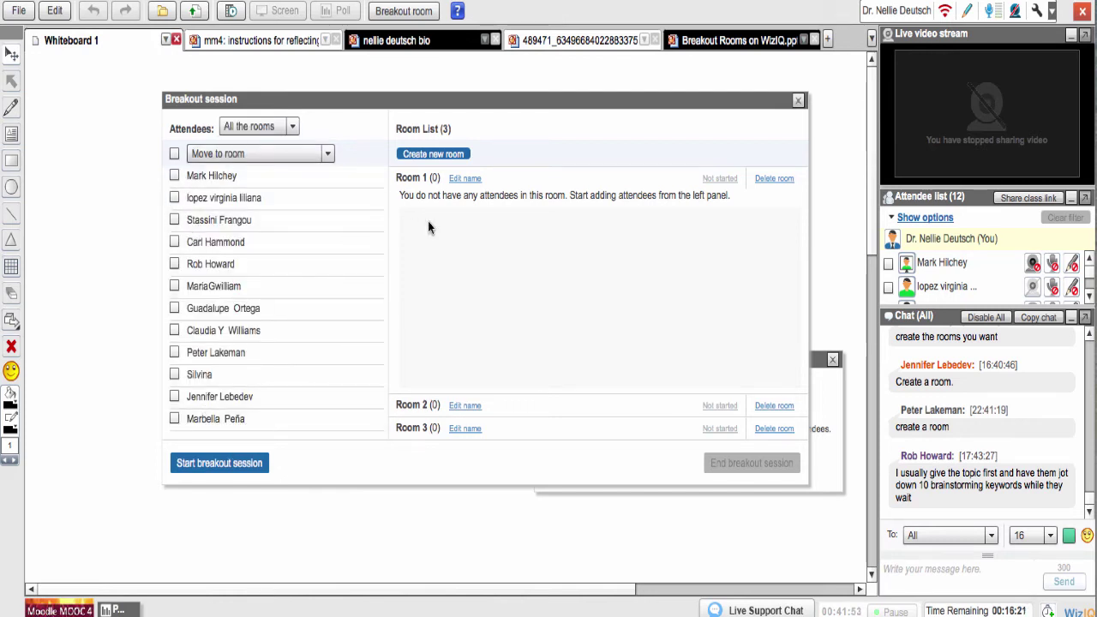
Step: Start the breakout session with the three rooms
{"action": "left_click", "coordinate": [219, 464]}
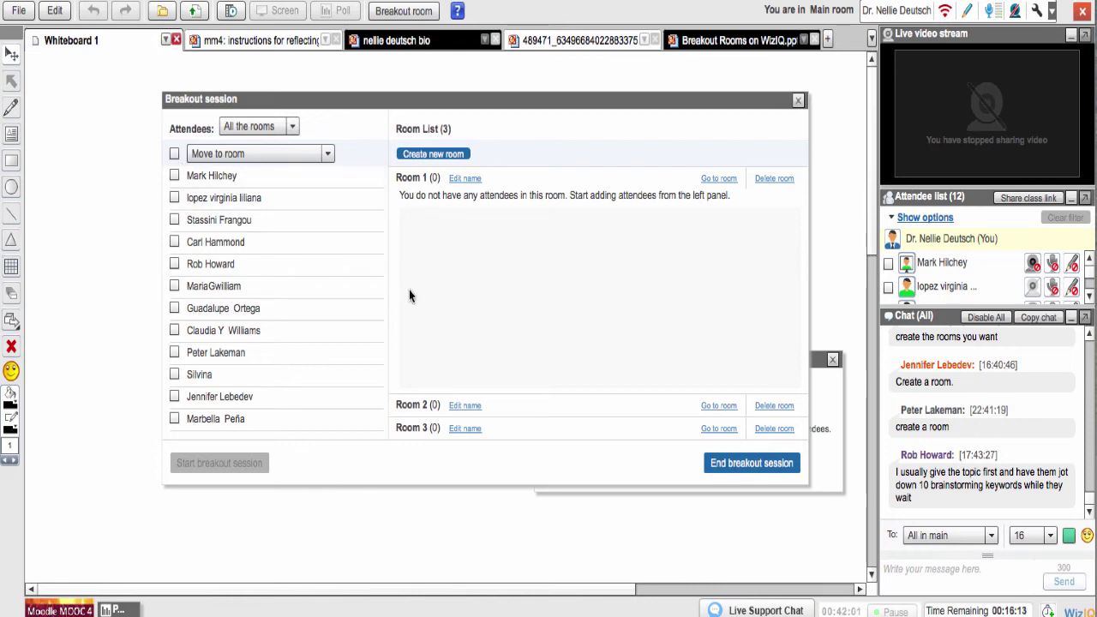
{"action": "left_click", "coordinate": [174, 176]}
{"action": "left_click", "coordinate": [174, 198]}
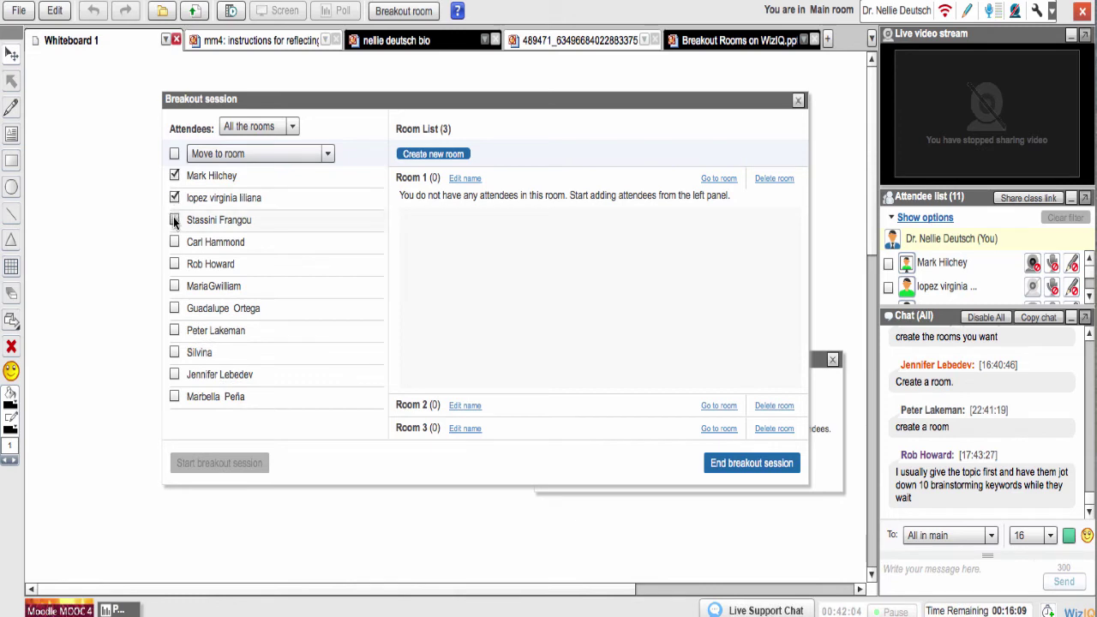
{"action": "left_click", "coordinate": [174, 219]}
{"action": "left_click", "coordinate": [174, 242]}
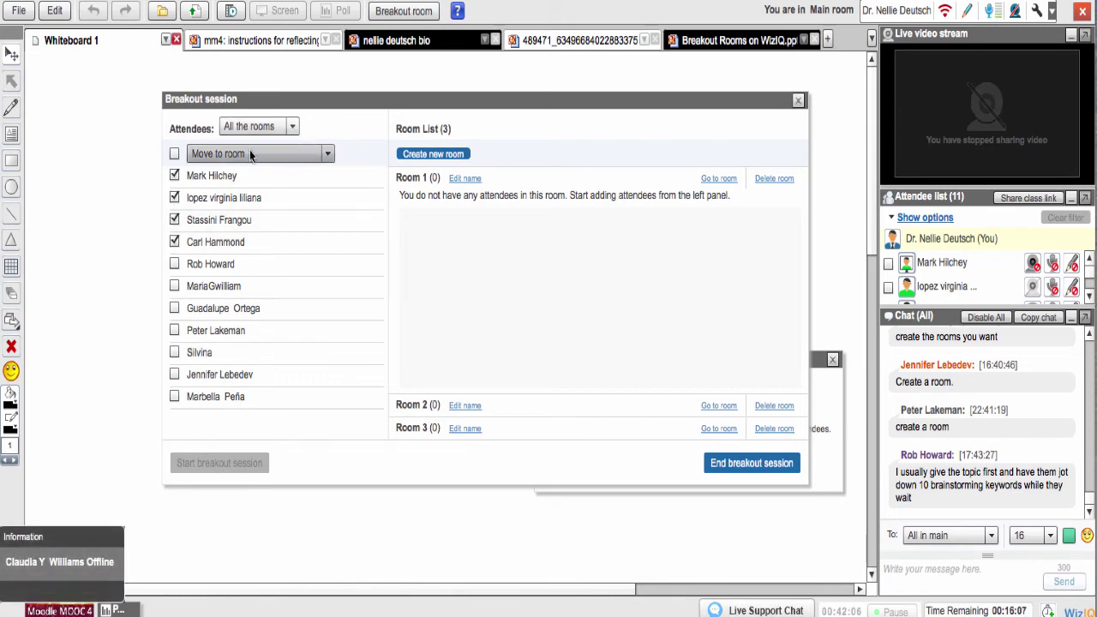
{"action": "left_click", "coordinate": [174, 154]}
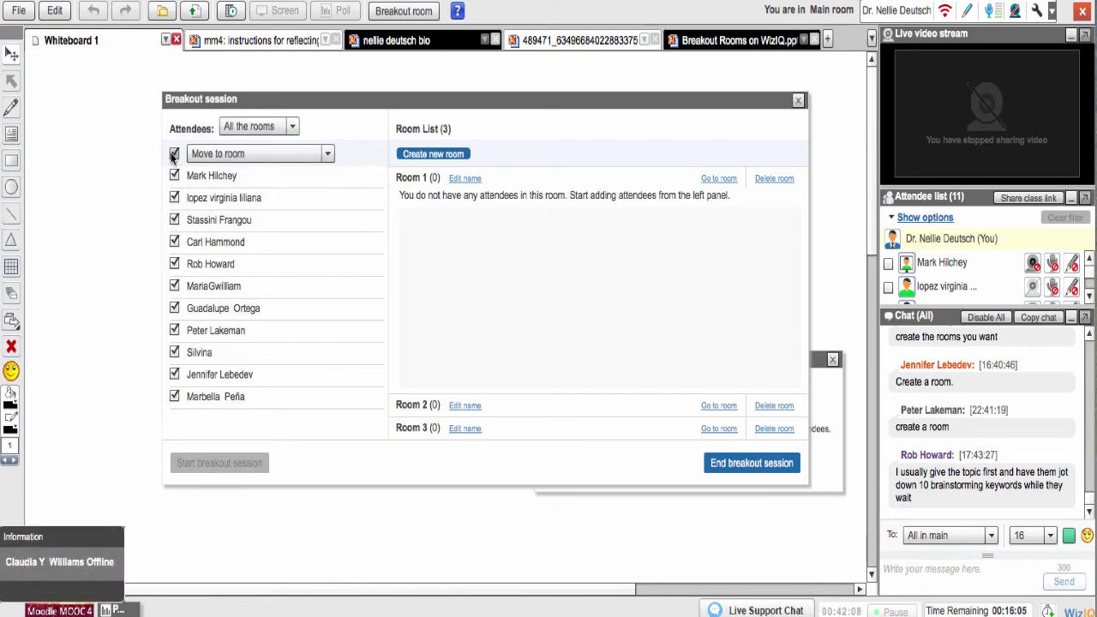
{"action": "left_click", "coordinate": [174, 154]}
Step: Move the first four attendees in the attendee list to Room 1
{"action": "left_click", "coordinate": [174, 175]}
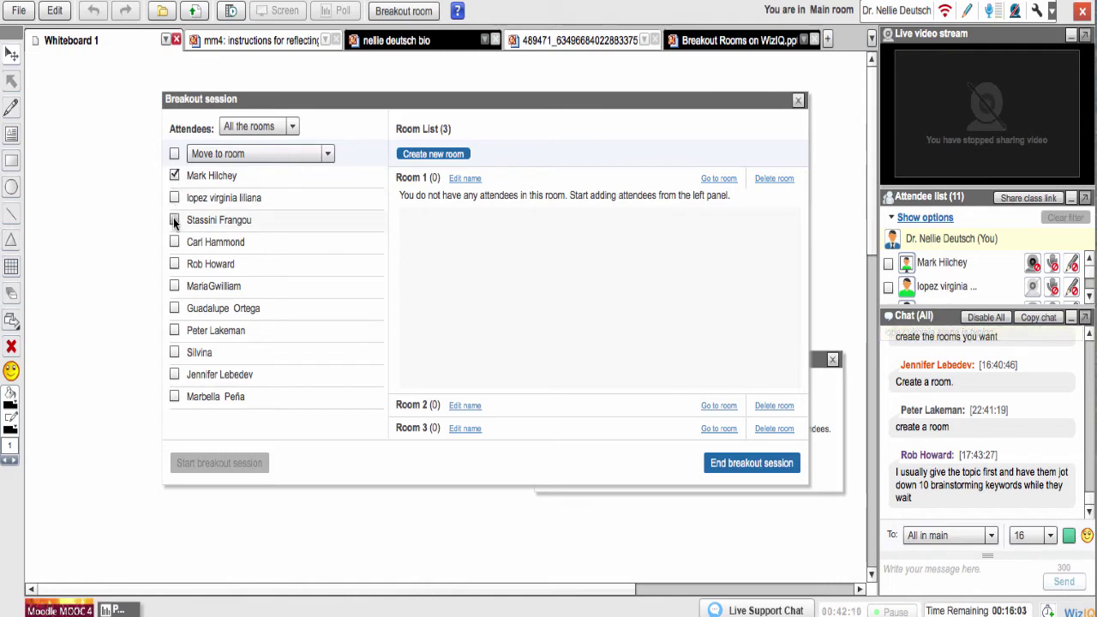
{"action": "left_click", "coordinate": [174, 220]}
{"action": "left_click", "coordinate": [174, 243]}
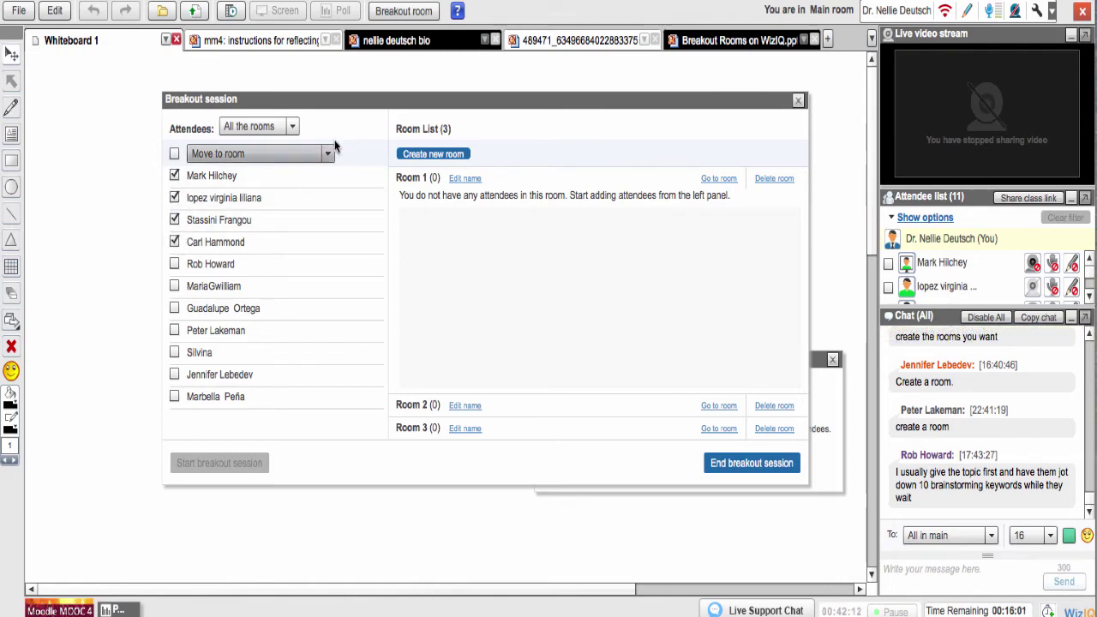
{"action": "left_click", "coordinate": [322, 154]}
{"action": "left_click", "coordinate": [231, 191]}
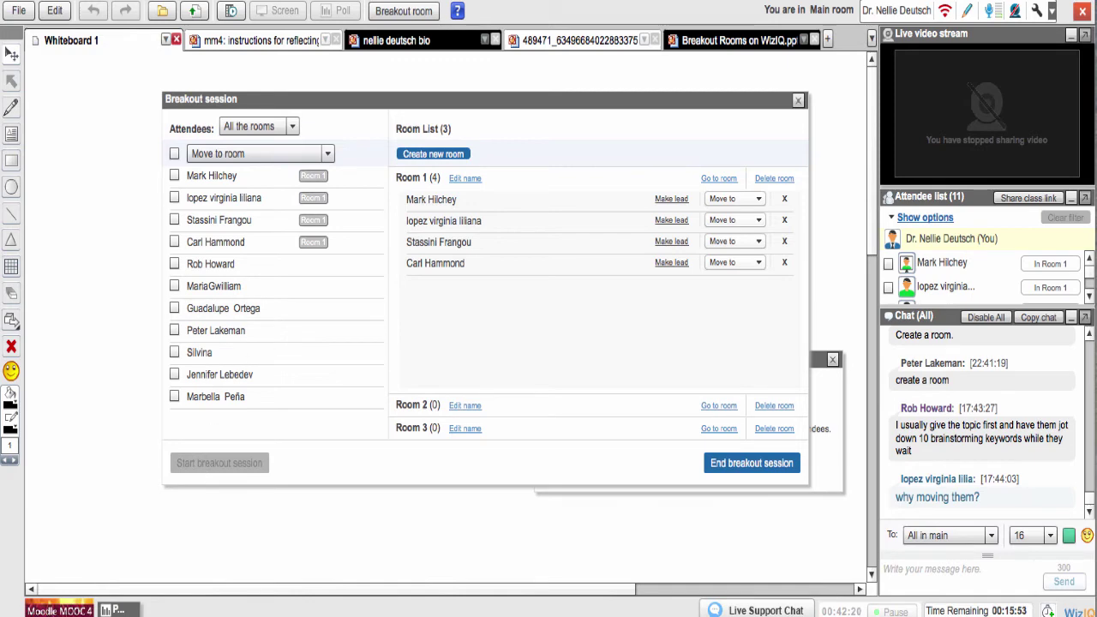
Step: Try to move the four attendees after the Room 1 group into Room 2 with the list filtered to Room 2, and reset the filter to All the rooms
{"action": "left_click", "coordinate": [174, 264]}
{"action": "left_click", "coordinate": [174, 307]}
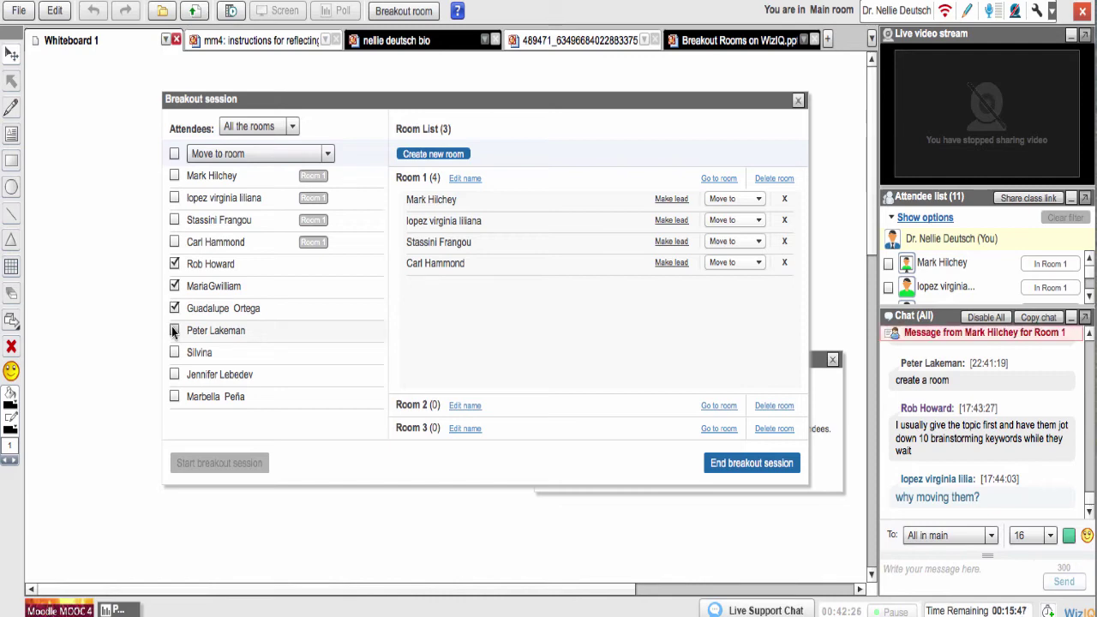
{"action": "left_click", "coordinate": [174, 331]}
{"action": "left_click", "coordinate": [294, 126]}
{"action": "left_click", "coordinate": [237, 203]}
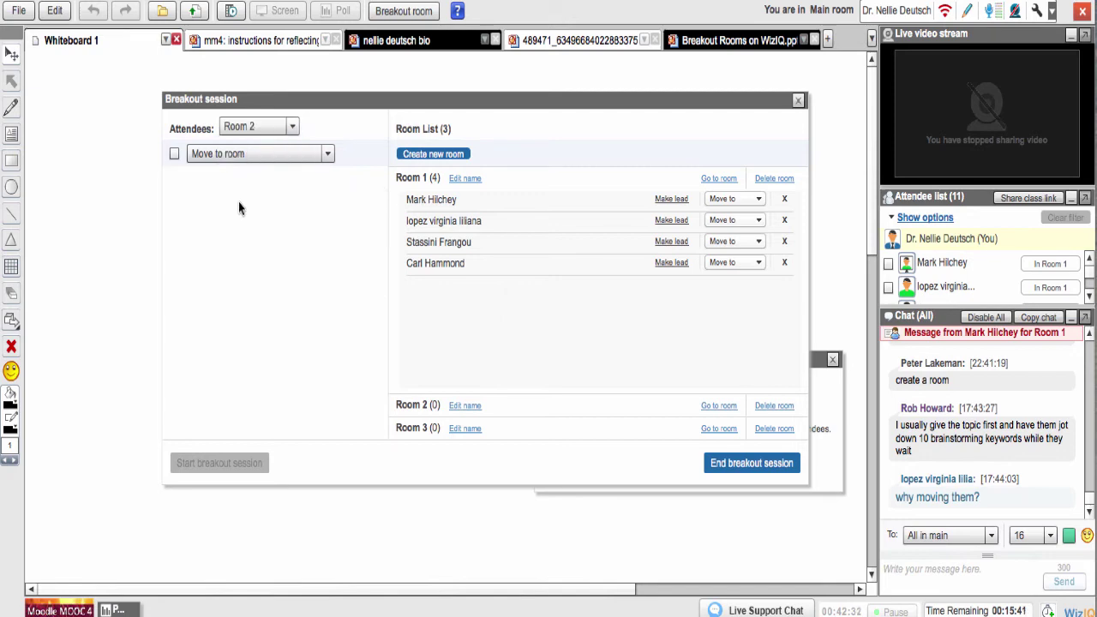
{"action": "left_click", "coordinate": [174, 153]}
{"action": "left_click", "coordinate": [218, 153]}
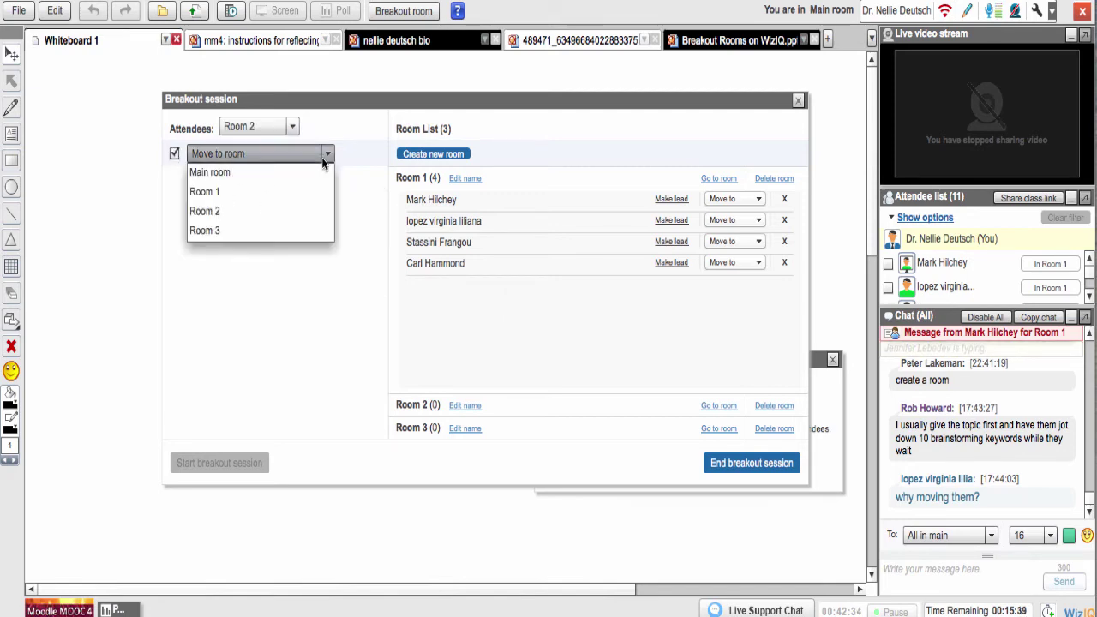
{"action": "left_click", "coordinate": [217, 211]}
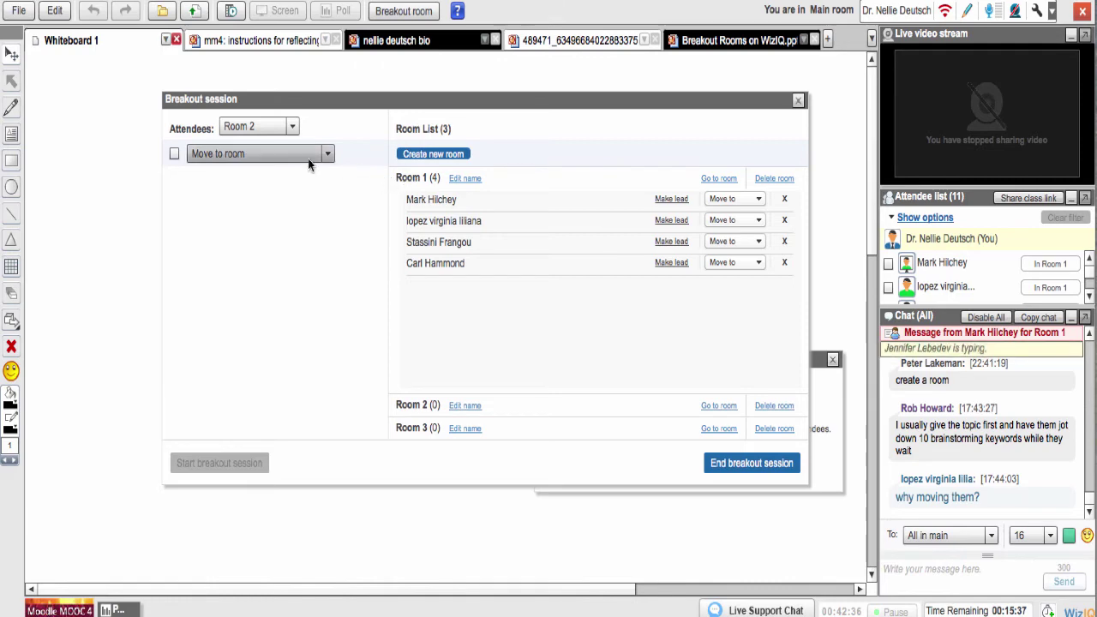
{"action": "left_click", "coordinate": [290, 127]}
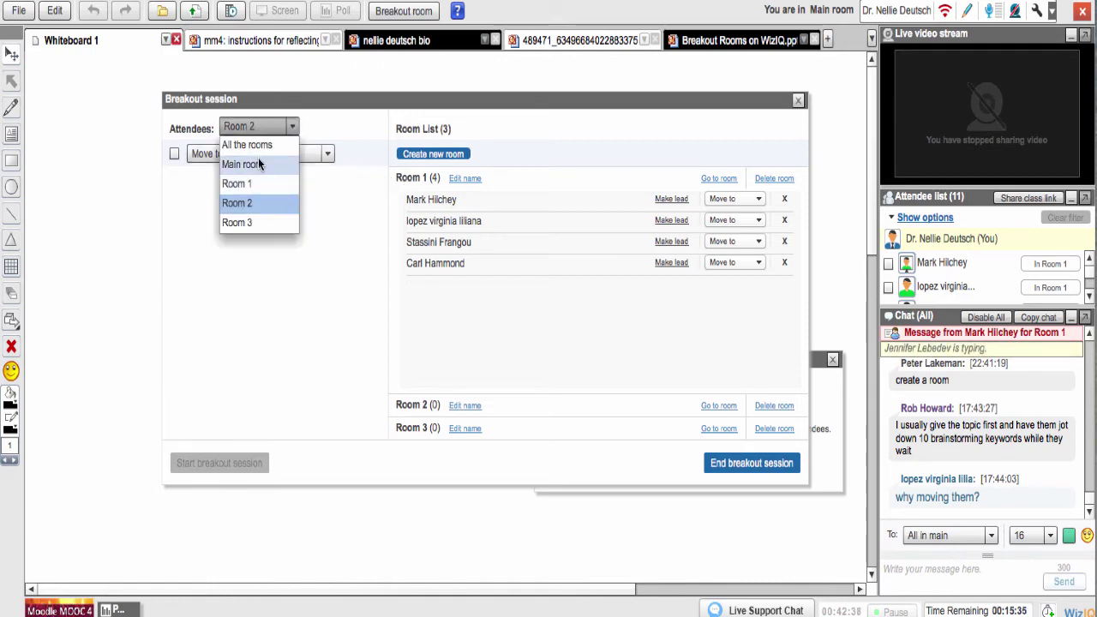
{"action": "left_click", "coordinate": [261, 144]}
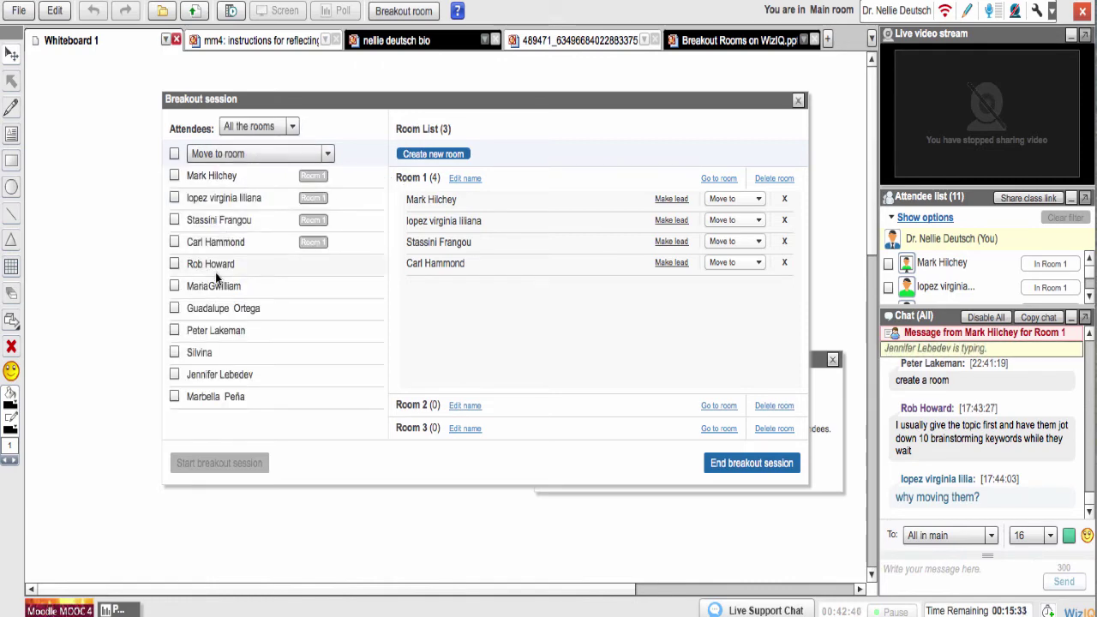
{"action": "left_click", "coordinate": [174, 154]}
{"action": "left_click", "coordinate": [174, 153]}
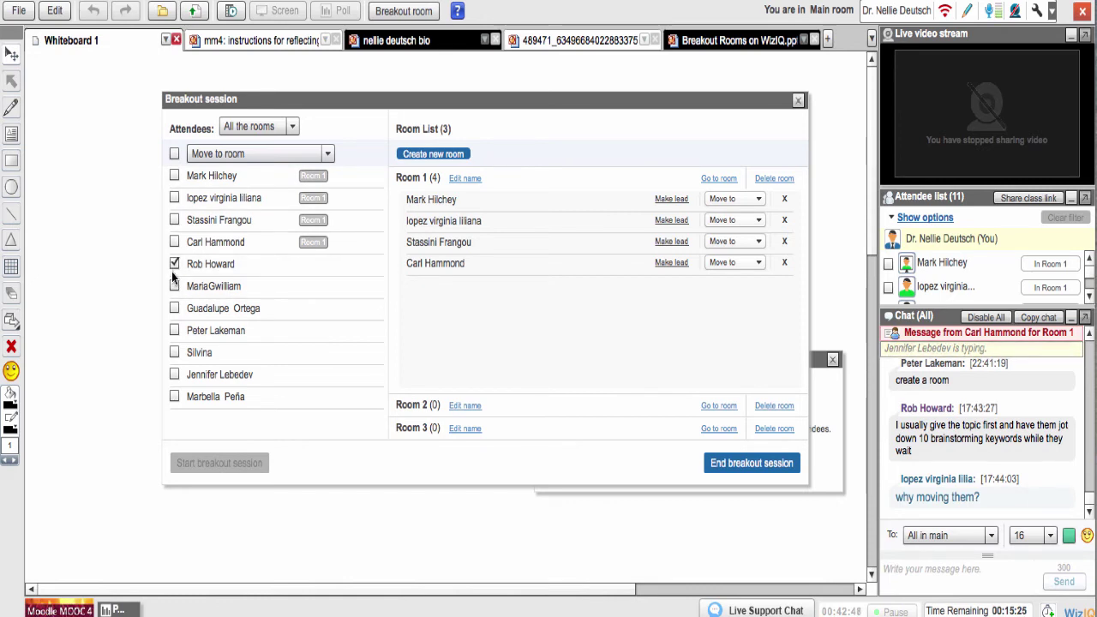
{"action": "left_click", "coordinate": [174, 308]}
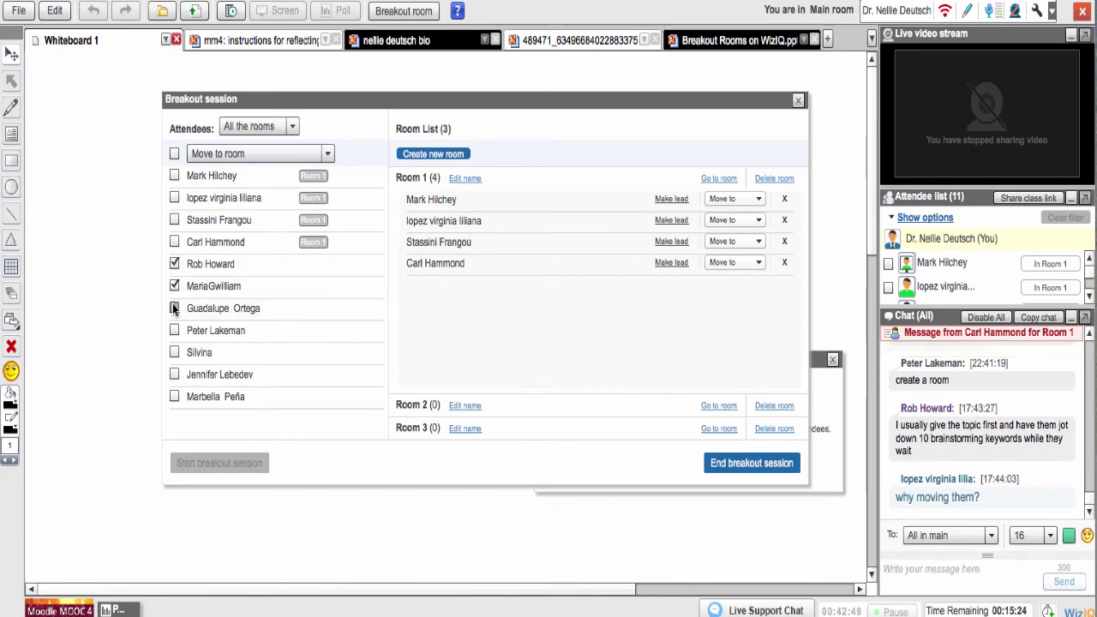
{"action": "left_click", "coordinate": [174, 155]}
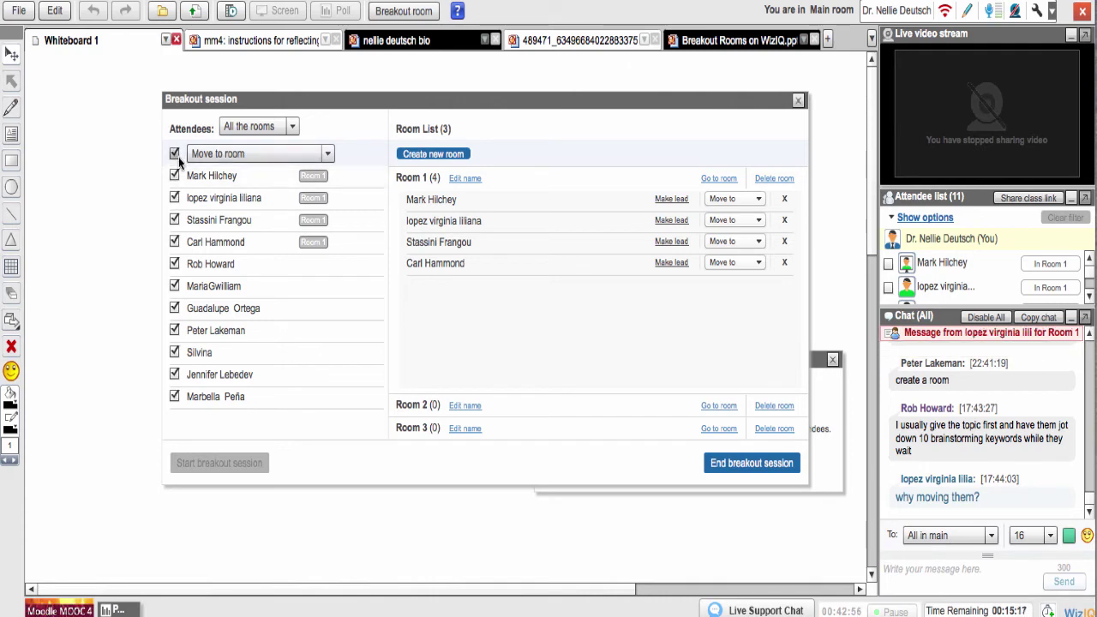
{"action": "left_click", "coordinate": [174, 154]}
Step: Move the first four unassigned attendees below the Room 1 group to Room 2
{"action": "left_click", "coordinate": [174, 264]}
{"action": "left_click", "coordinate": [174, 286]}
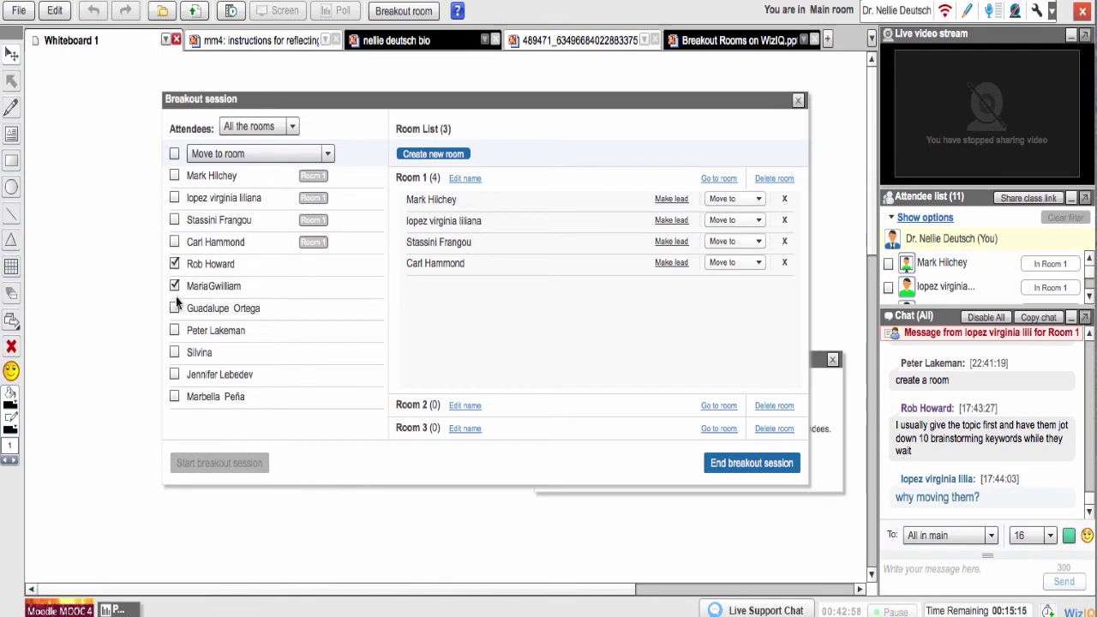
{"action": "left_click", "coordinate": [174, 308]}
{"action": "left_click", "coordinate": [174, 330]}
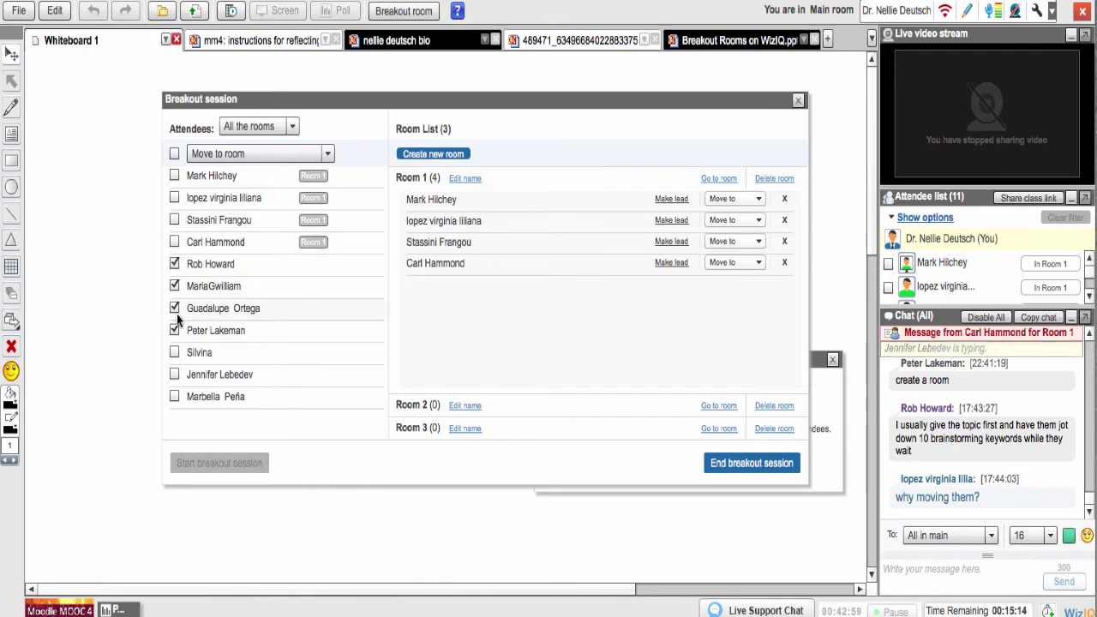
{"action": "left_click", "coordinate": [325, 153]}
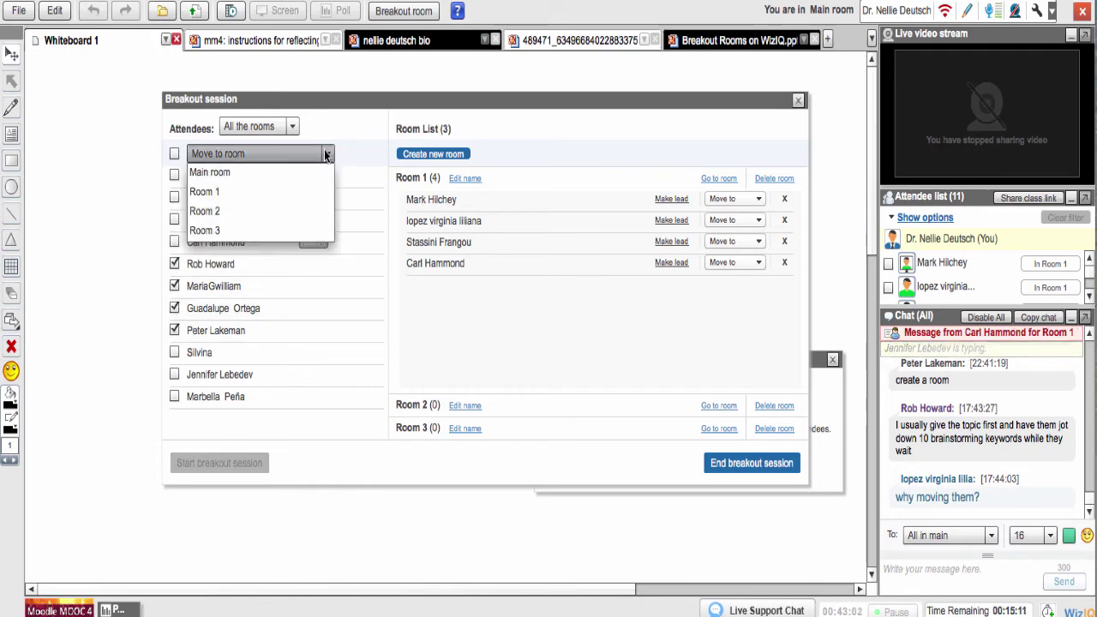
{"action": "left_click", "coordinate": [214, 211]}
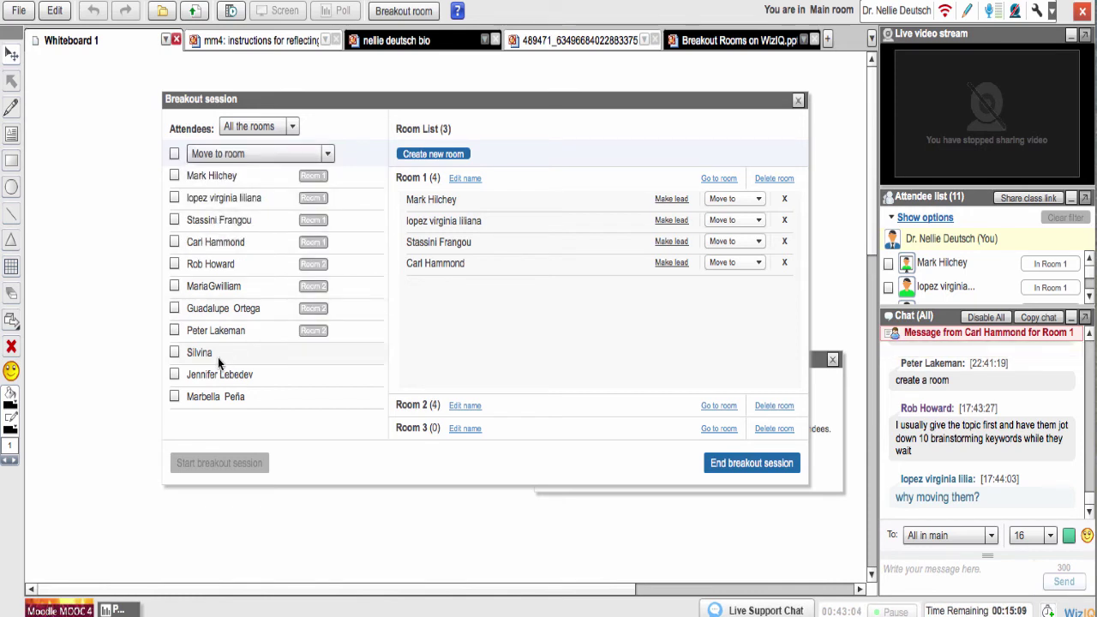
Step: Move the three remaining unassigned attendees to Room 3
{"action": "left_click", "coordinate": [175, 353]}
{"action": "left_click", "coordinate": [174, 374]}
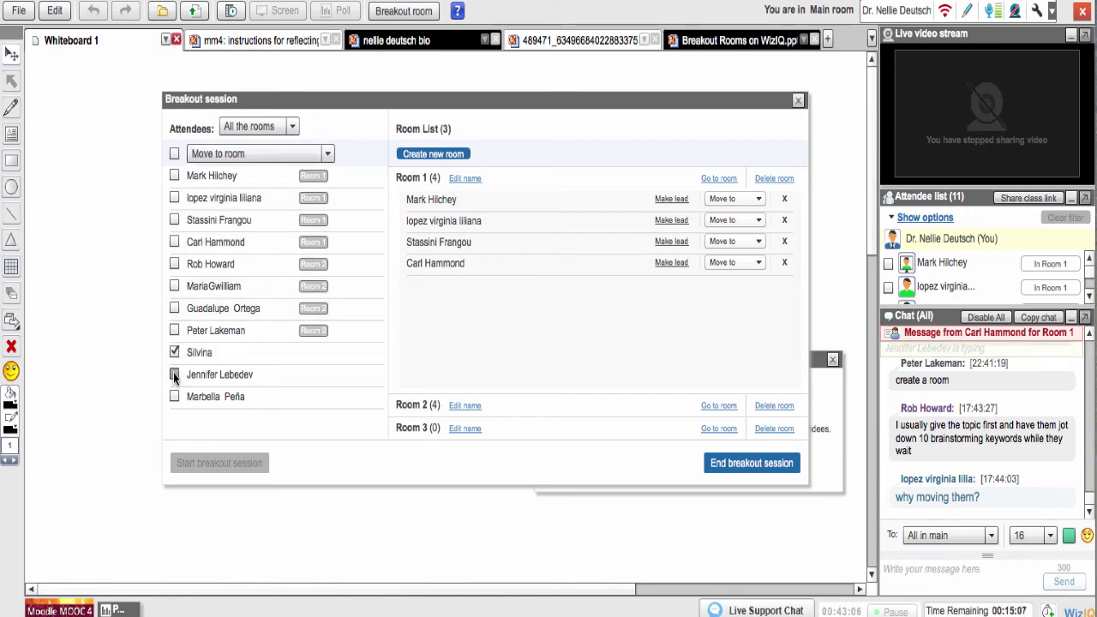
{"action": "left_click", "coordinate": [174, 397]}
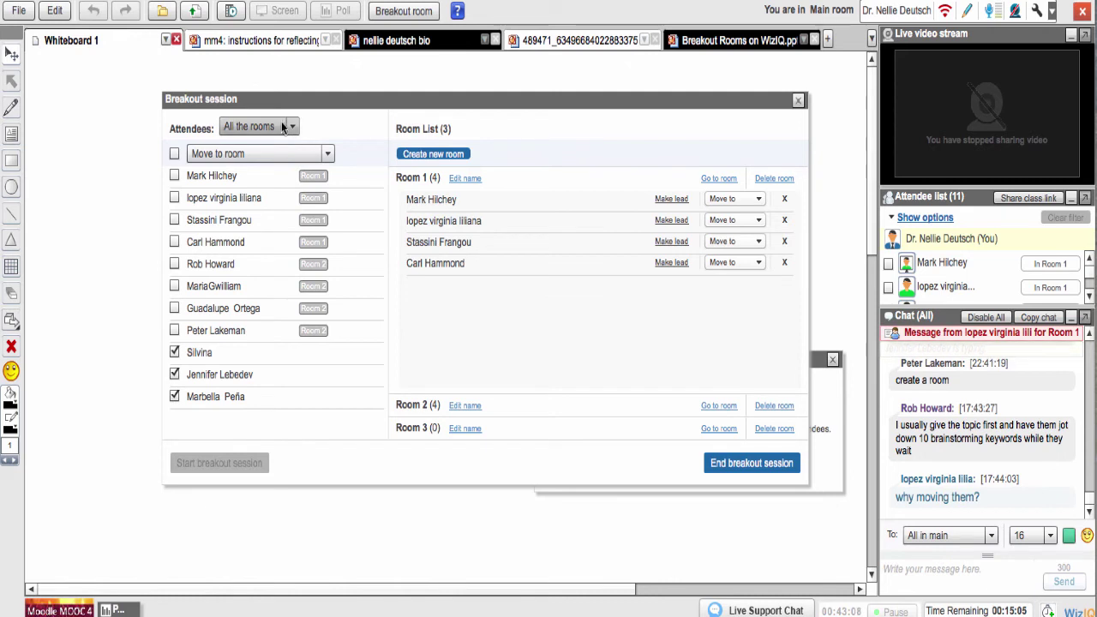
{"action": "left_click", "coordinate": [328, 154]}
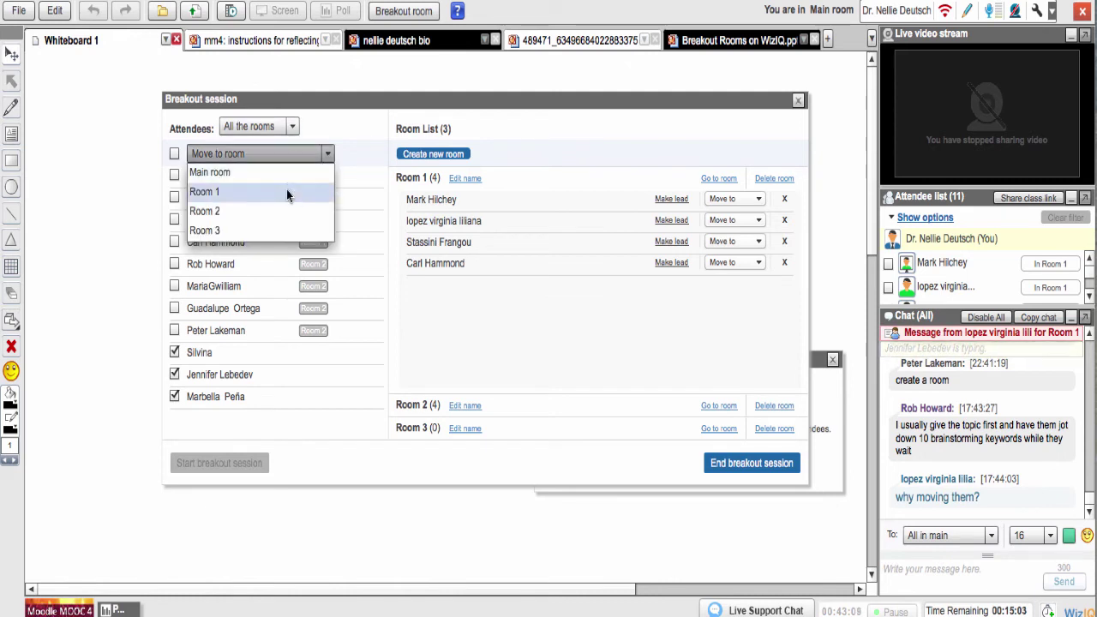
{"action": "left_click", "coordinate": [225, 228]}
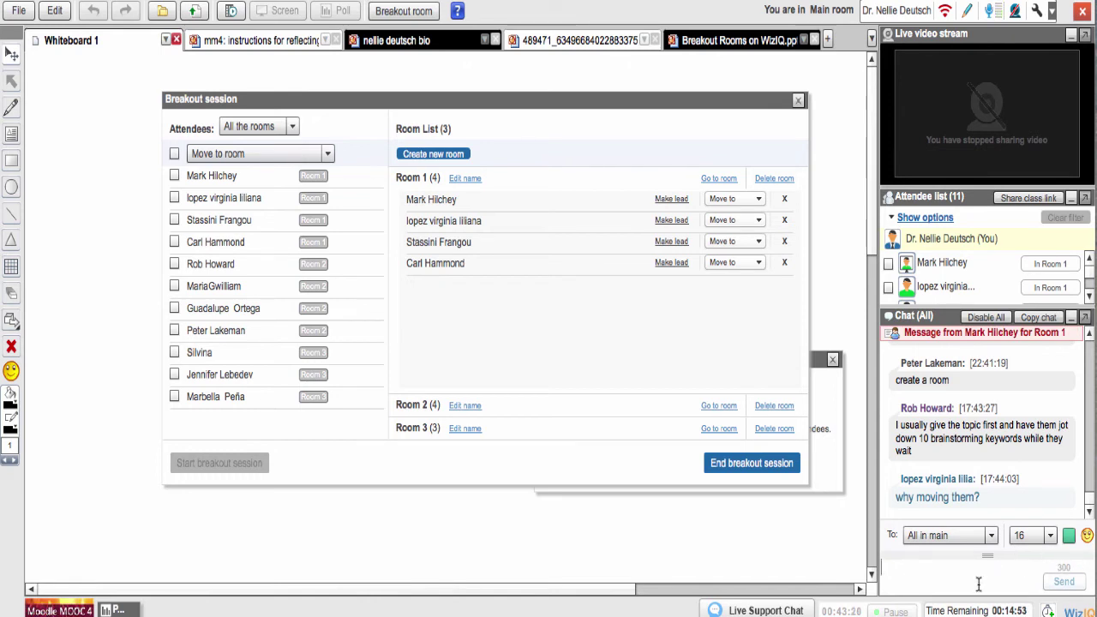
Step: Send a star emoticon in the chat to All in main
{"action": "left_click", "coordinate": [1087, 535]}
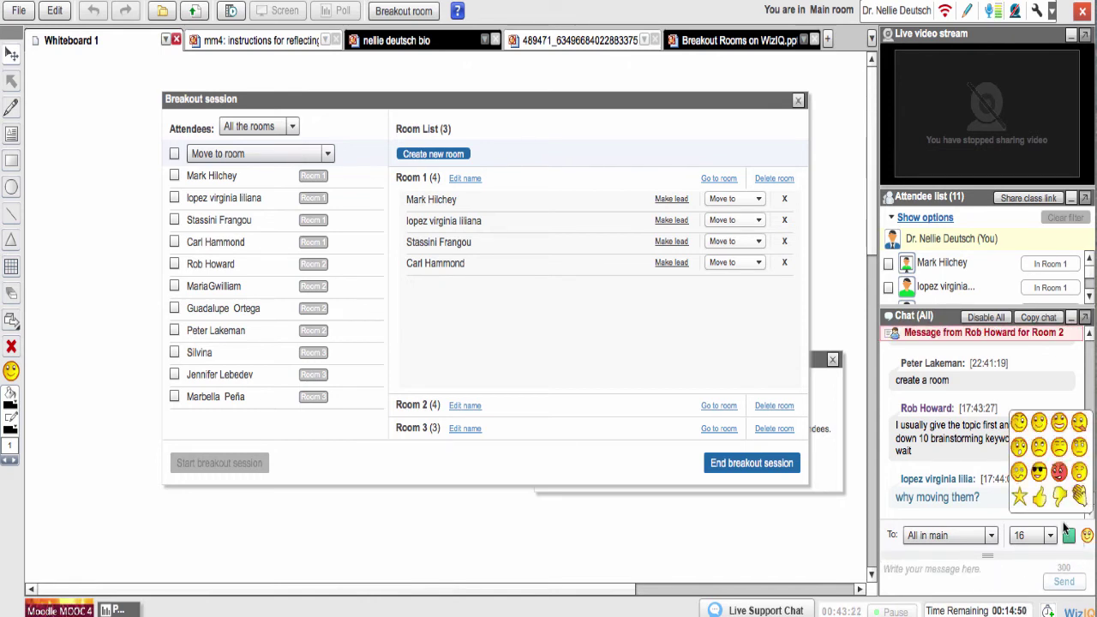
{"action": "left_click", "coordinate": [1020, 498]}
{"action": "left_click", "coordinate": [1063, 583]}
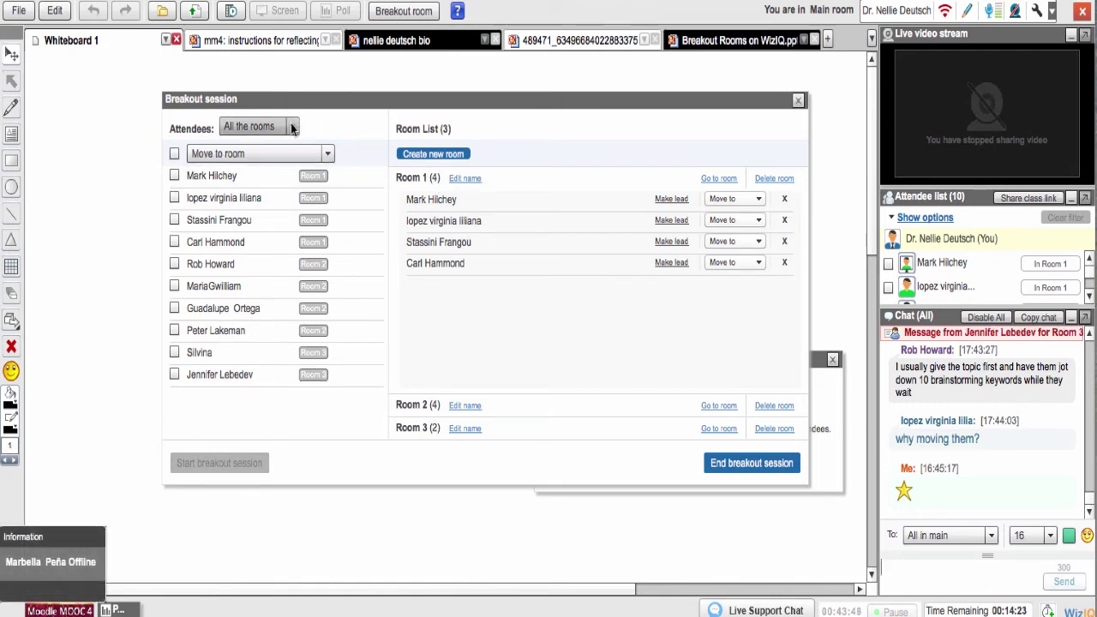
Step: Select all attendees across the breakout rooms and move them to the Main room
{"action": "left_click", "coordinate": [327, 155]}
{"action": "left_click", "coordinate": [238, 174]}
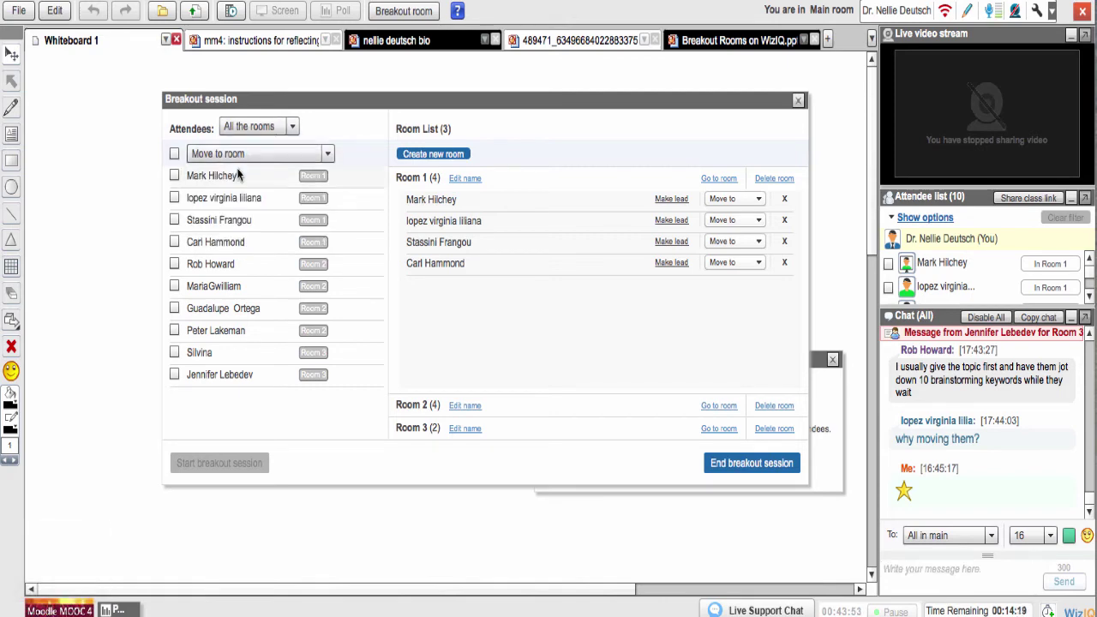
{"action": "left_click", "coordinate": [174, 153]}
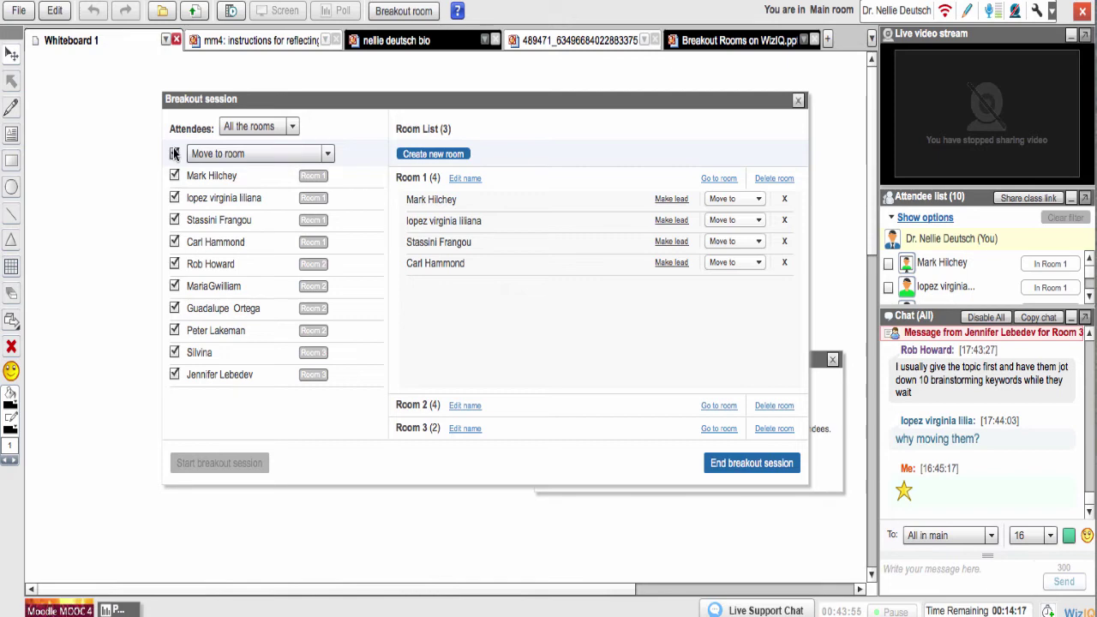
{"action": "left_click", "coordinate": [329, 153]}
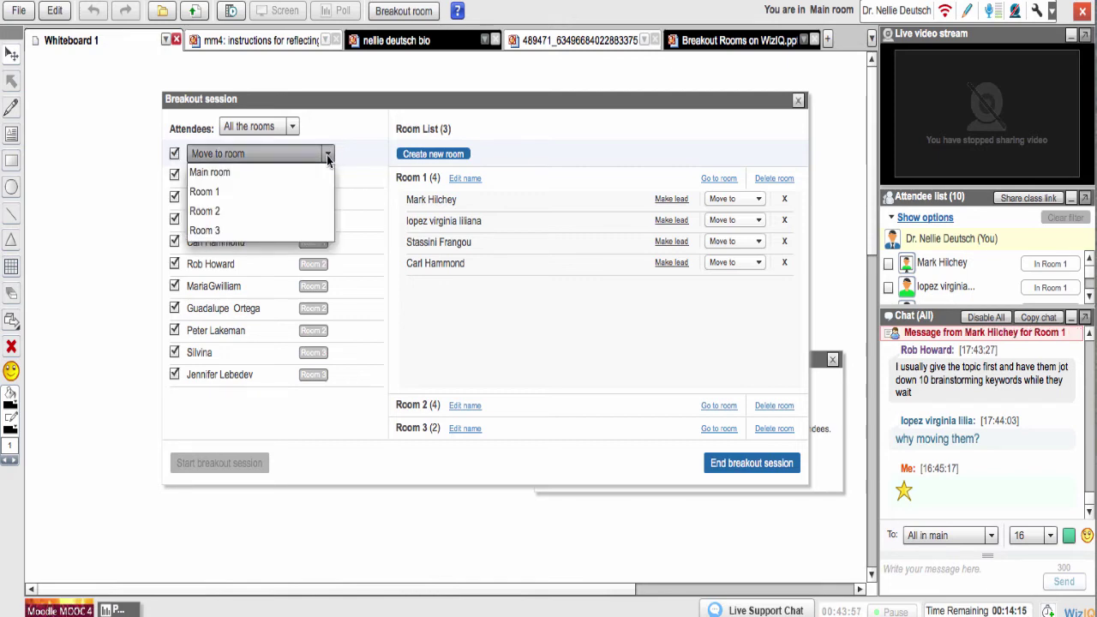
{"action": "left_click", "coordinate": [227, 172]}
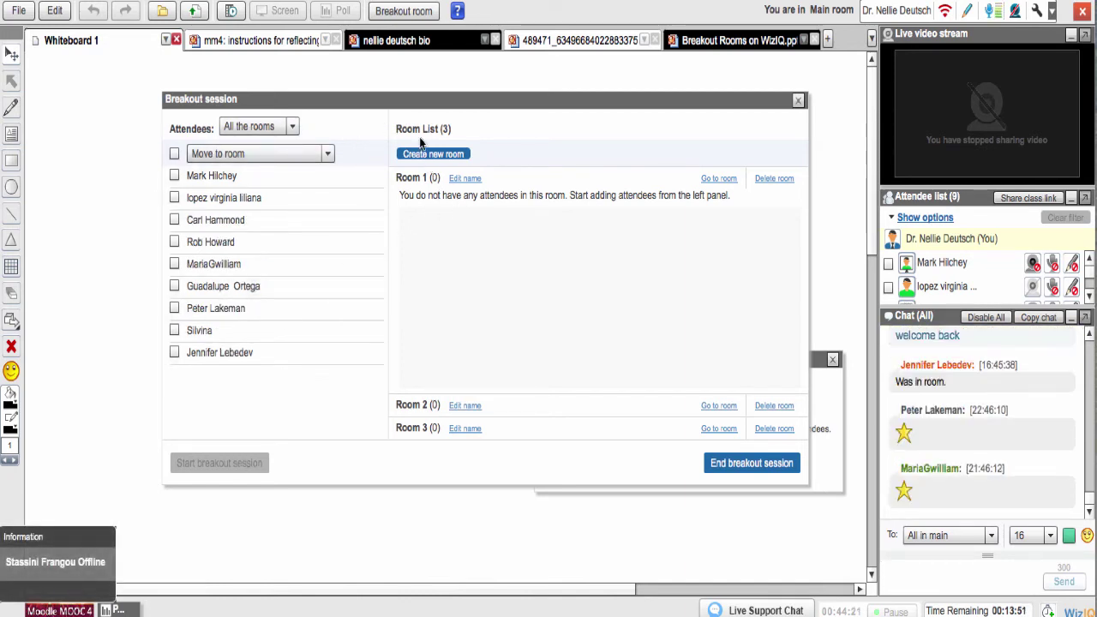
Step: Try to move attendees into Room 1 with the list filtered to Room 1, and reset the filter to All the rooms
{"action": "left_click", "coordinate": [292, 128]}
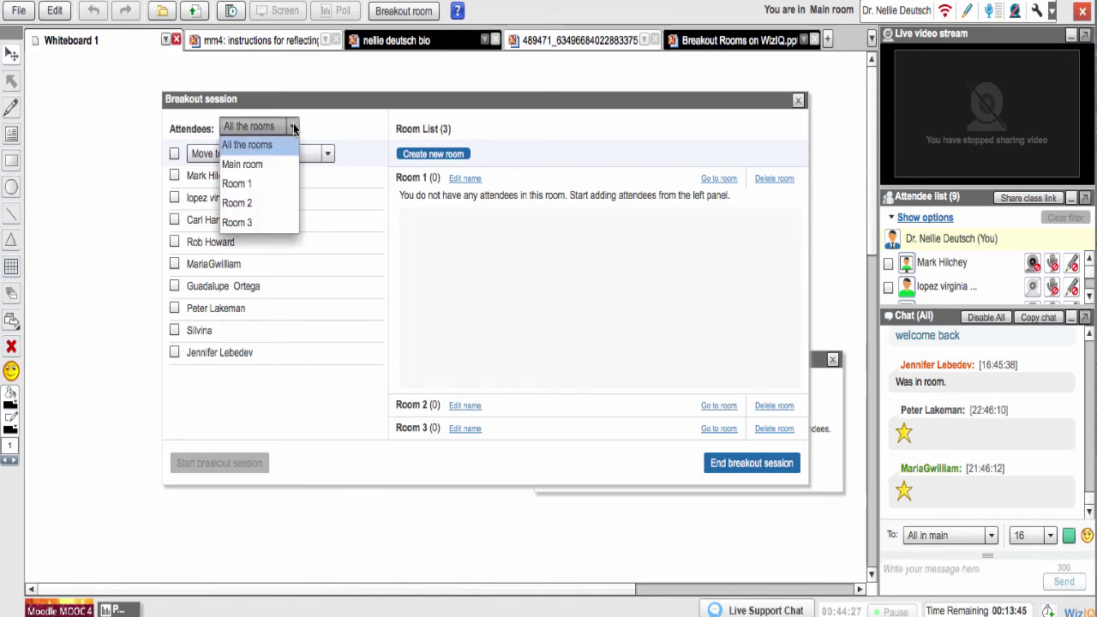
{"action": "left_click", "coordinate": [253, 181]}
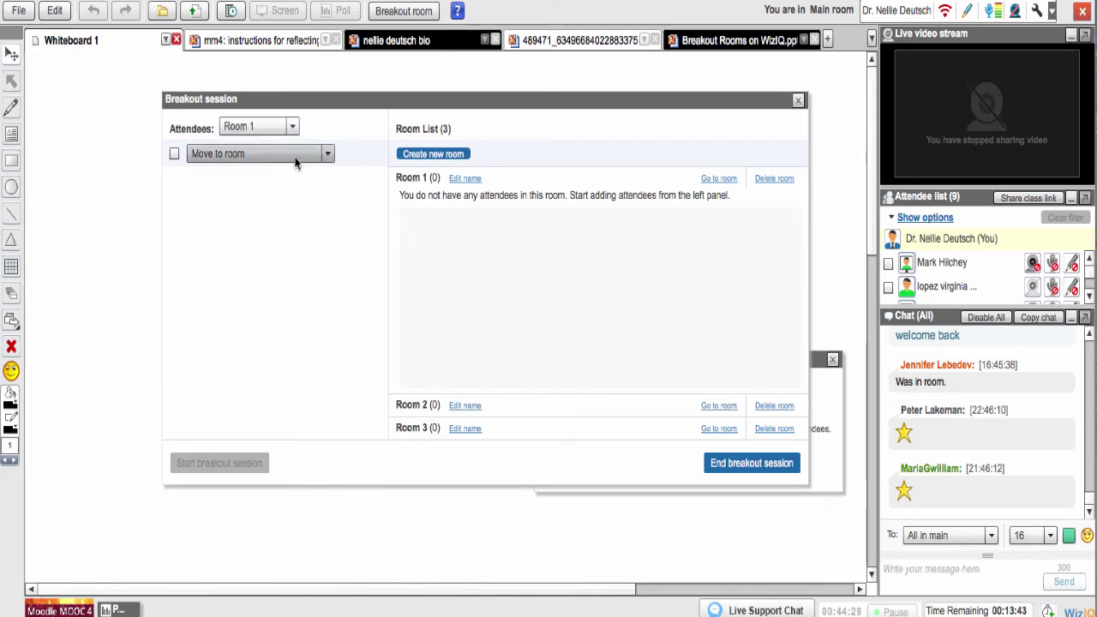
{"action": "left_click", "coordinate": [327, 153]}
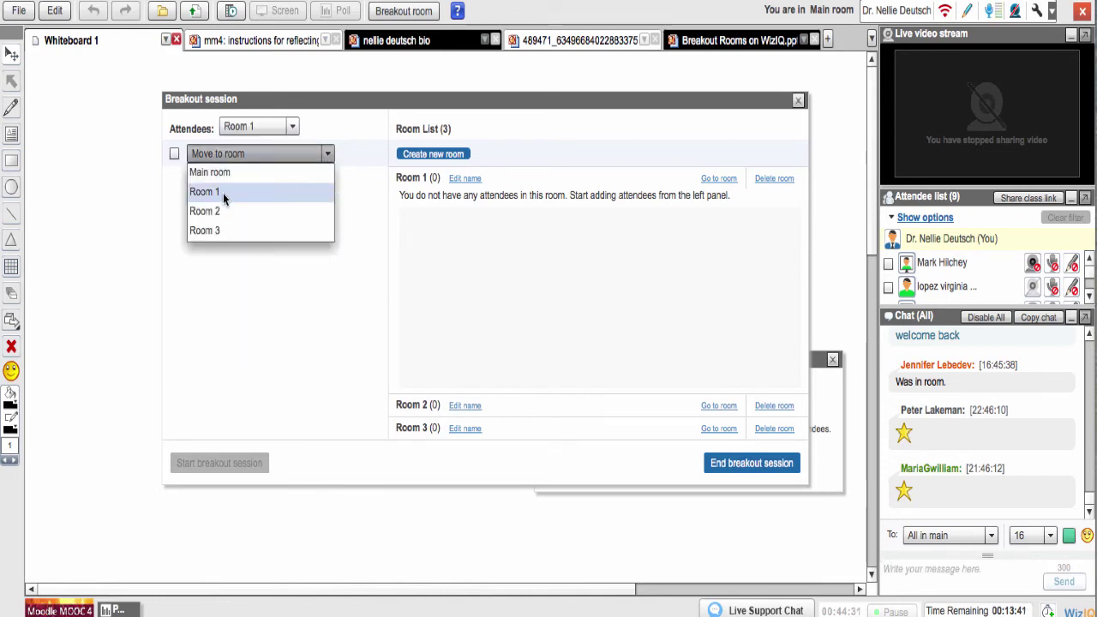
{"action": "left_click", "coordinate": [223, 193]}
{"action": "left_click", "coordinate": [327, 153]}
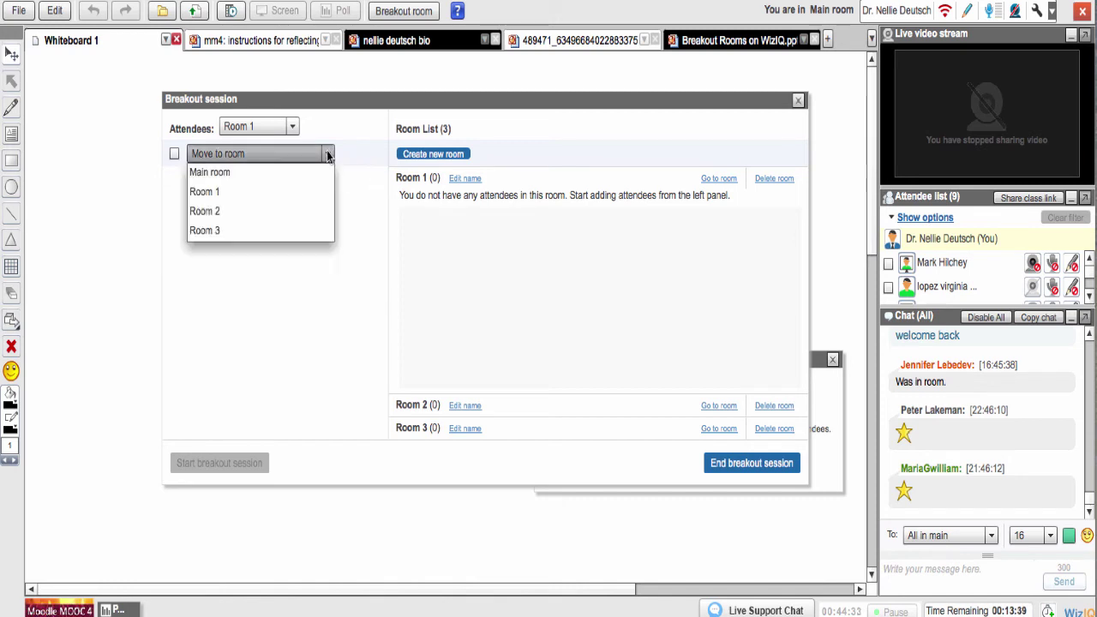
{"action": "left_click", "coordinate": [176, 154]}
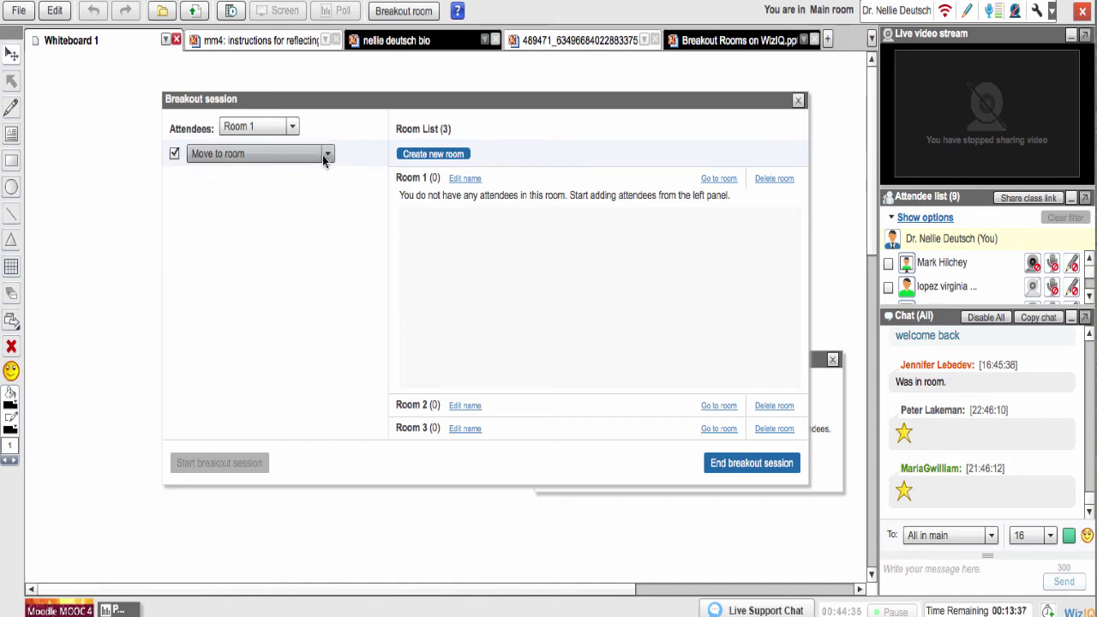
{"action": "left_click", "coordinate": [287, 126]}
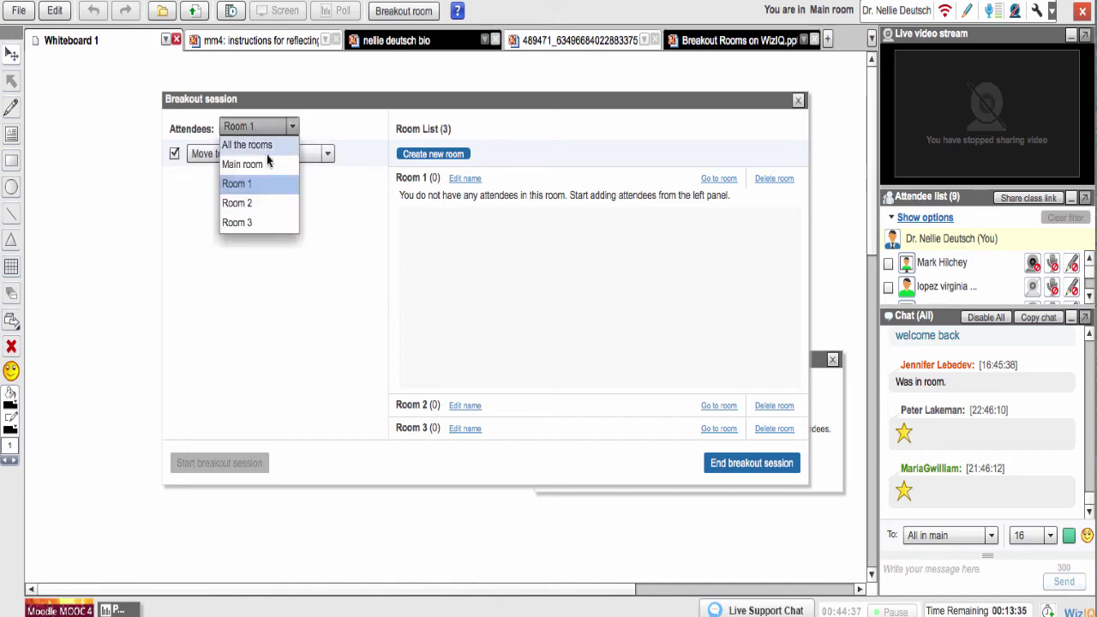
{"action": "left_click", "coordinate": [259, 145]}
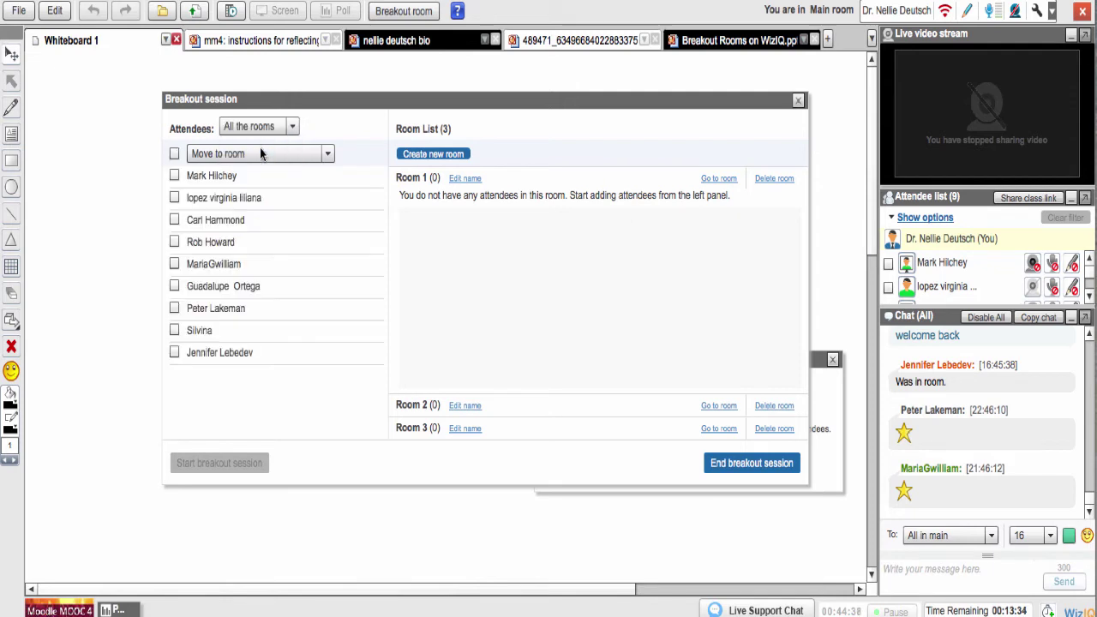
Step: Move the first three attendees in the list to Room 1
{"action": "left_click", "coordinate": [175, 176]}
{"action": "left_click", "coordinate": [175, 198]}
{"action": "left_click", "coordinate": [175, 219]}
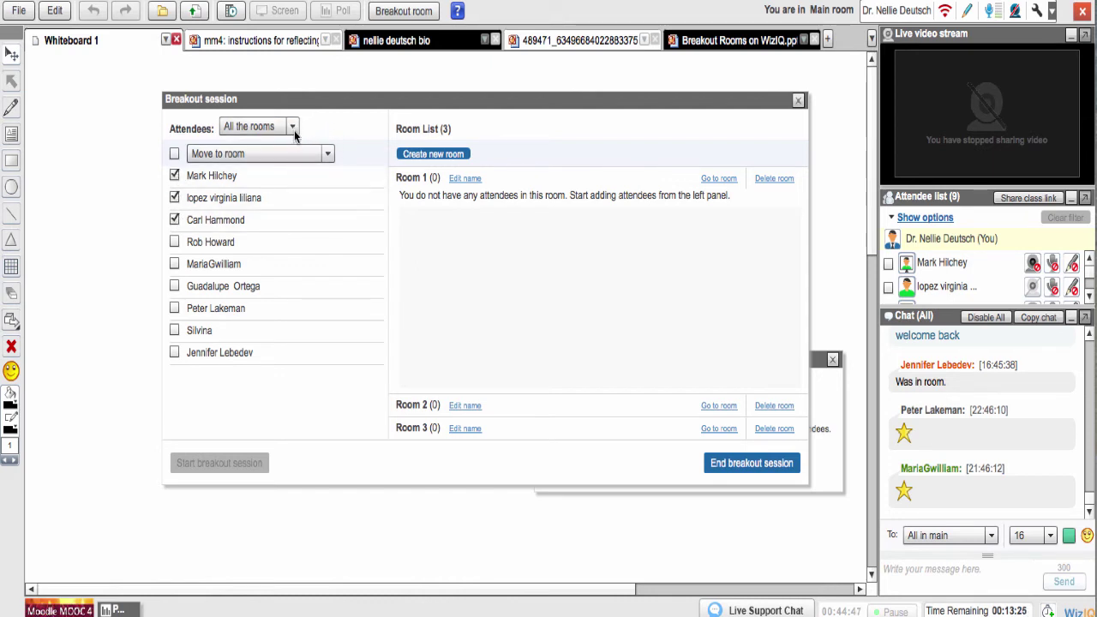
{"action": "left_click", "coordinate": [326, 155]}
{"action": "left_click", "coordinate": [210, 191]}
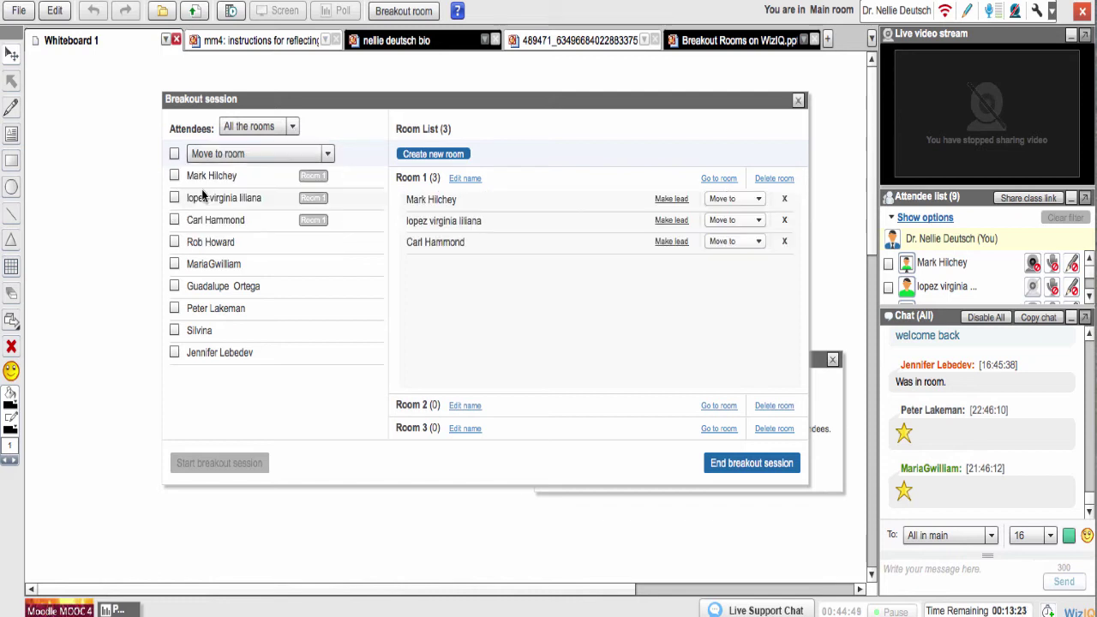
Step: Move the next three unassigned attendees below the Room 1 group to Room 2
{"action": "left_click", "coordinate": [175, 242]}
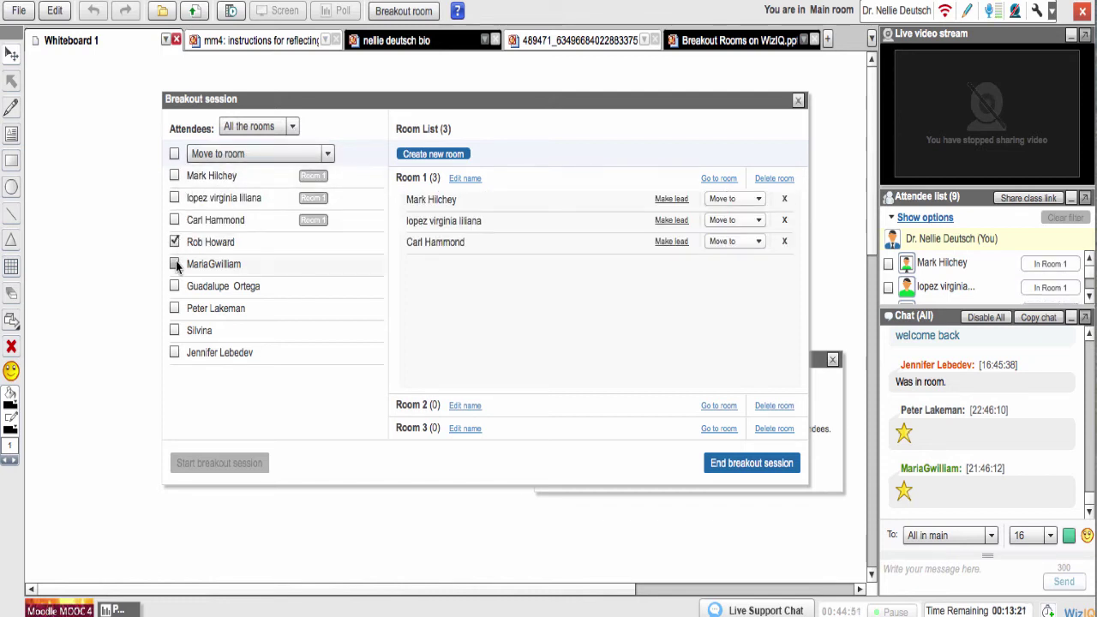
{"action": "left_click", "coordinate": [175, 264]}
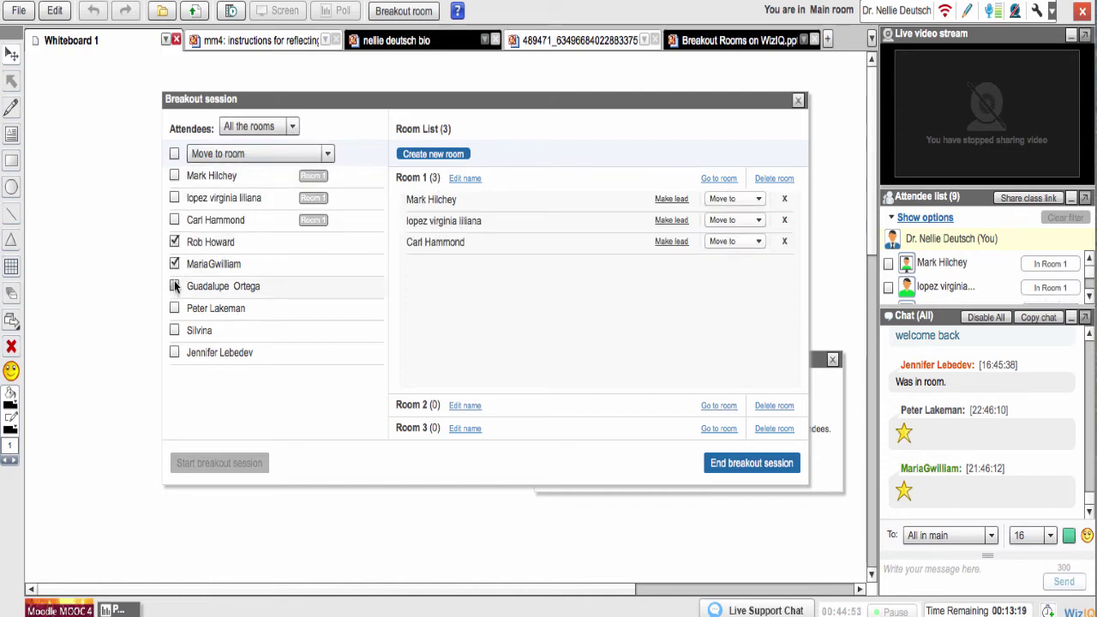
{"action": "left_click", "coordinate": [175, 286]}
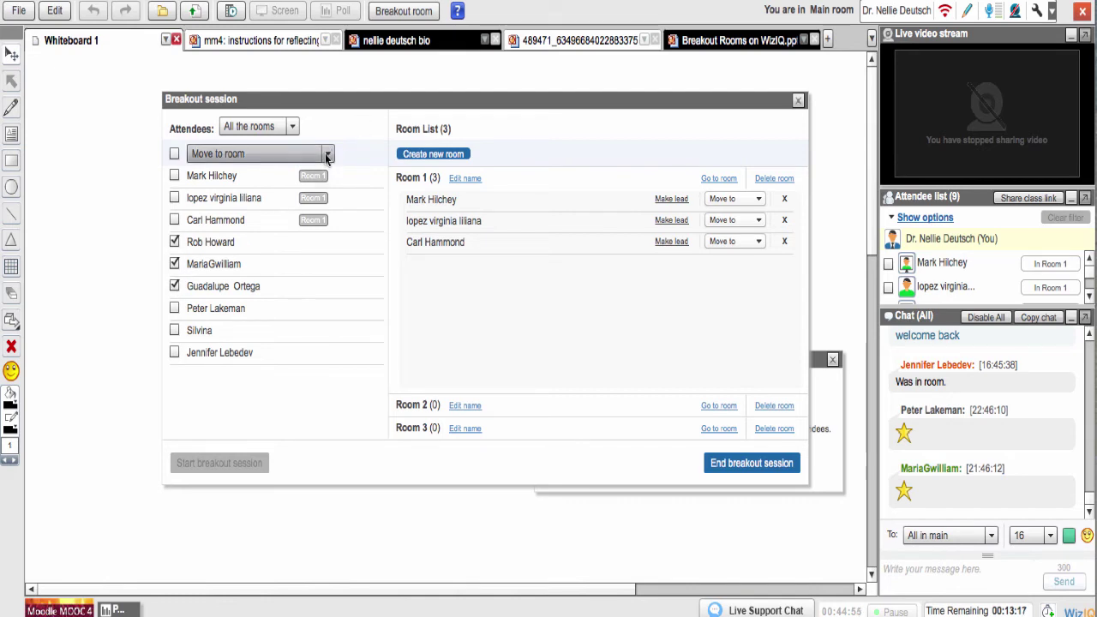
{"action": "left_click", "coordinate": [329, 153]}
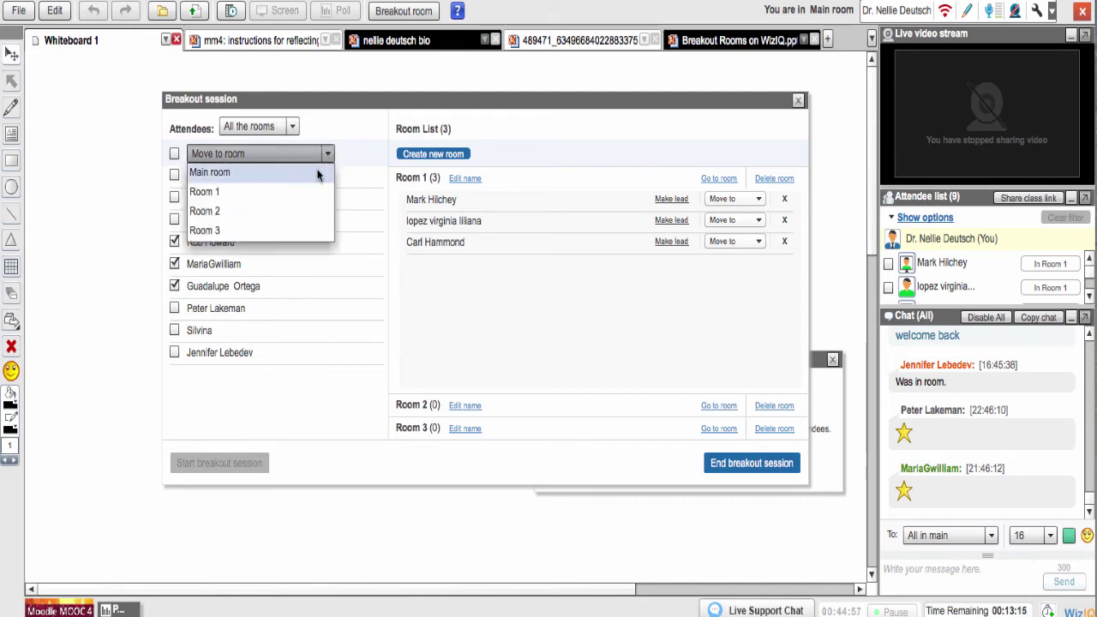
{"action": "left_click", "coordinate": [228, 212]}
Step: Move the last three attendees in the list to Room 3
{"action": "left_click", "coordinate": [175, 308]}
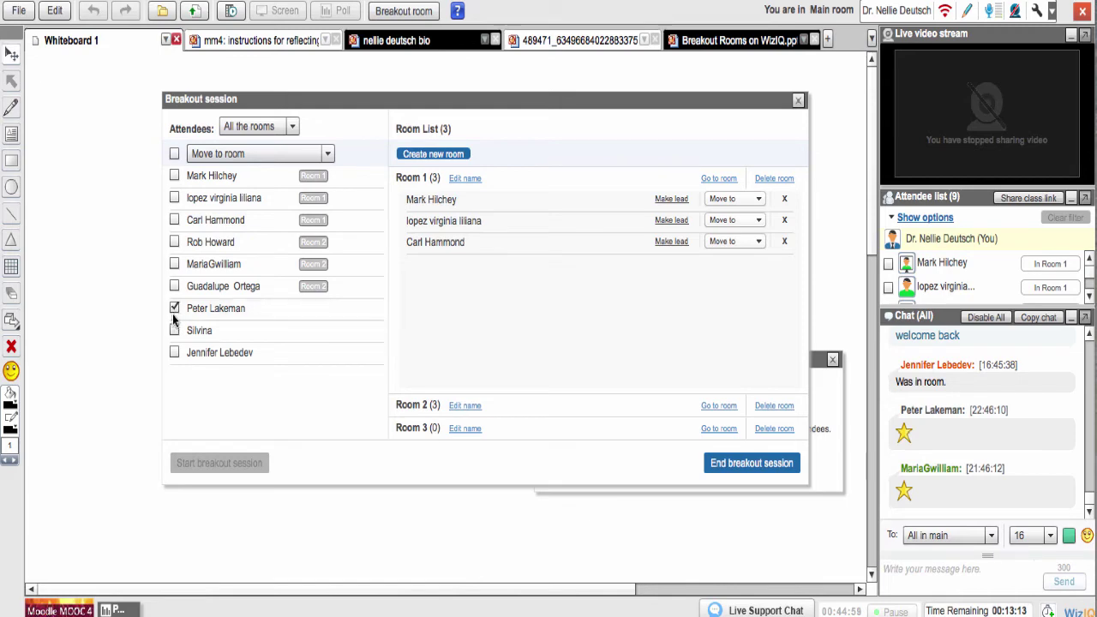
{"action": "left_click", "coordinate": [174, 330]}
{"action": "left_click", "coordinate": [174, 353]}
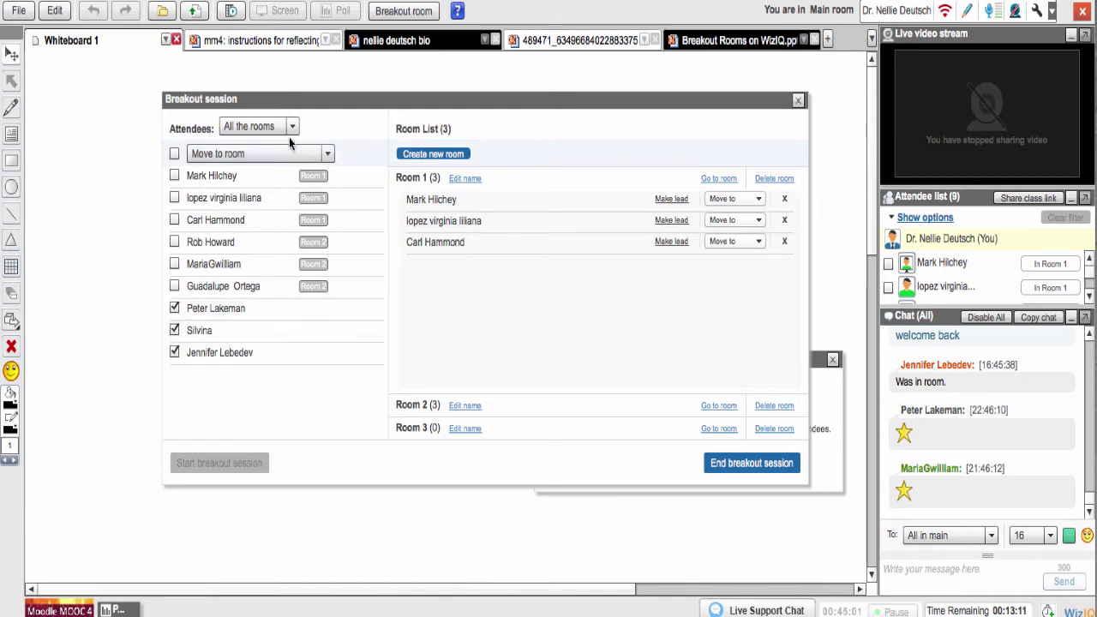
{"action": "left_click", "coordinate": [328, 154]}
{"action": "left_click", "coordinate": [208, 235]}
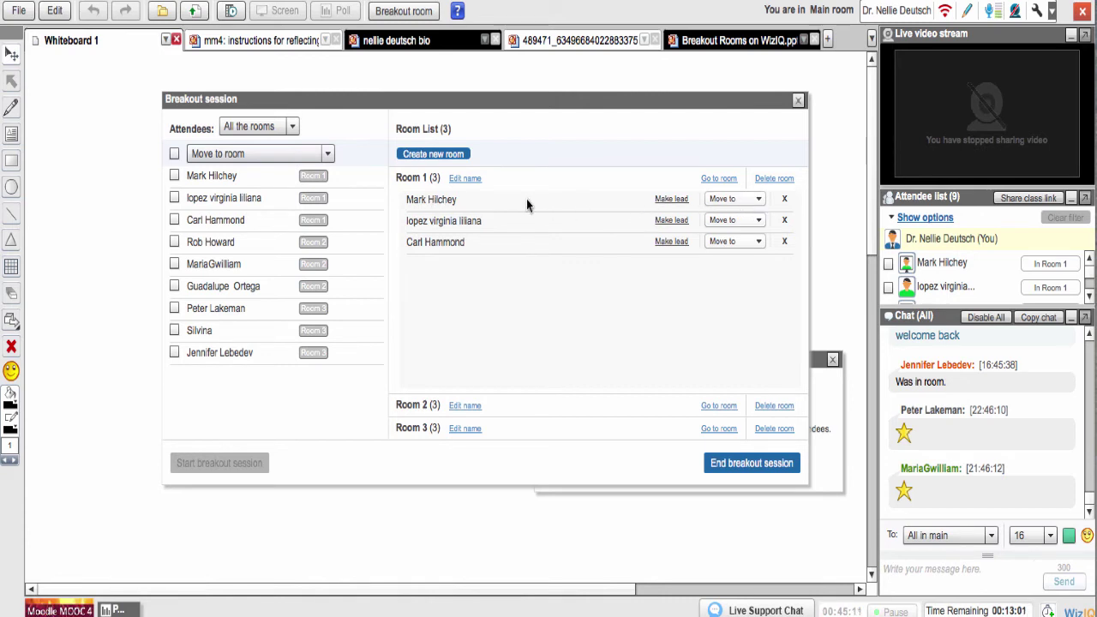
Step: Make the third attendee in Room 1 the room's lead
{"action": "left_click", "coordinate": [671, 220]}
{"action": "left_click", "coordinate": [679, 242]}
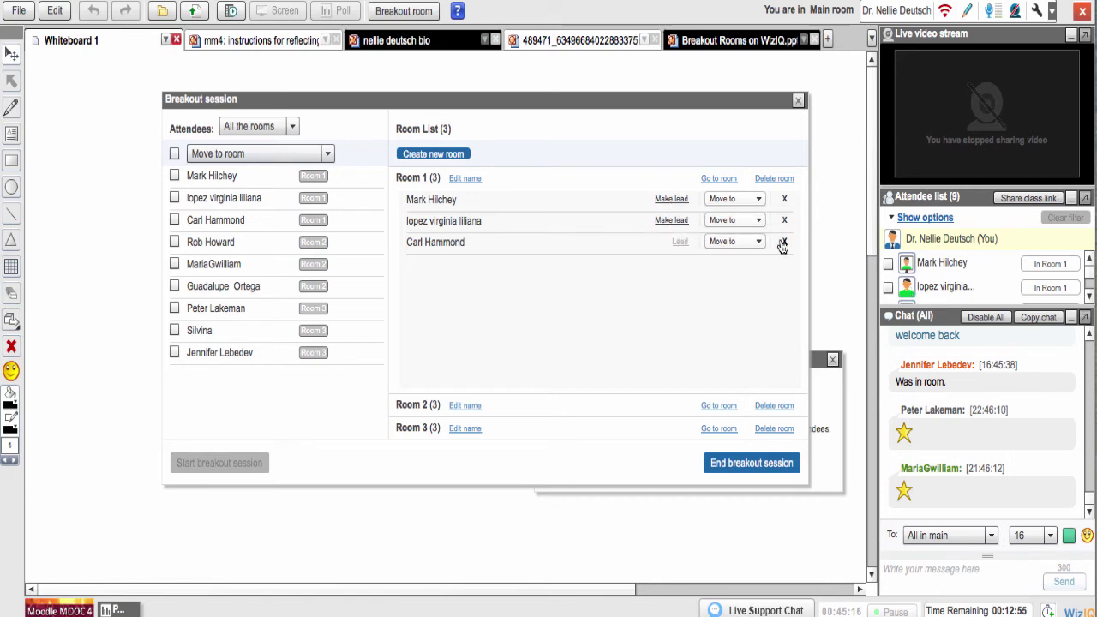
{"action": "left_click", "coordinate": [758, 241]}
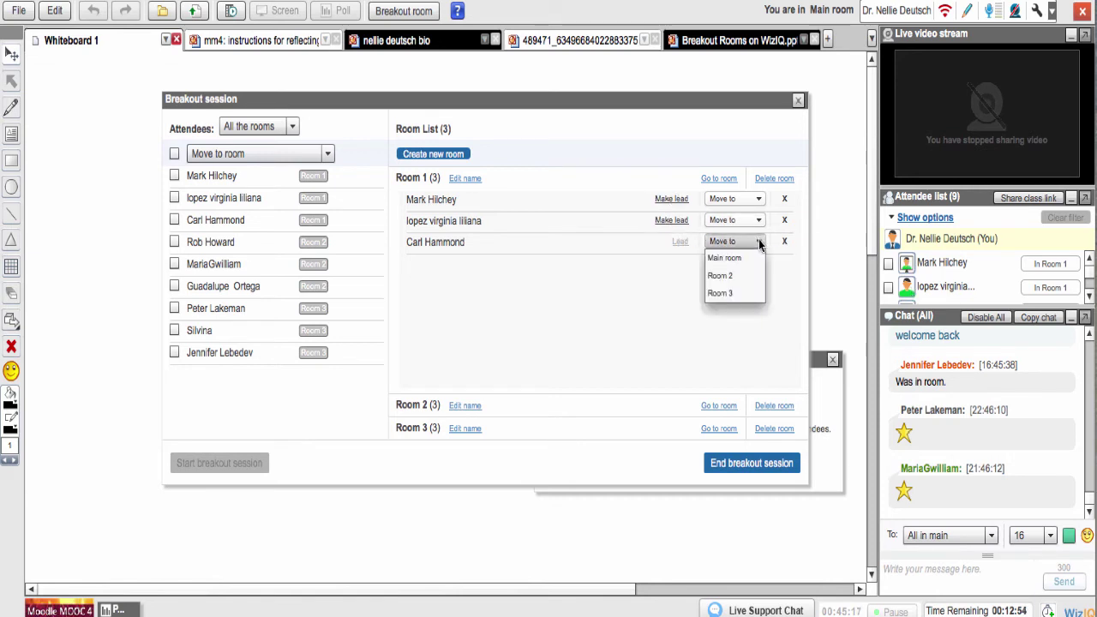
{"action": "left_click", "coordinate": [677, 279]}
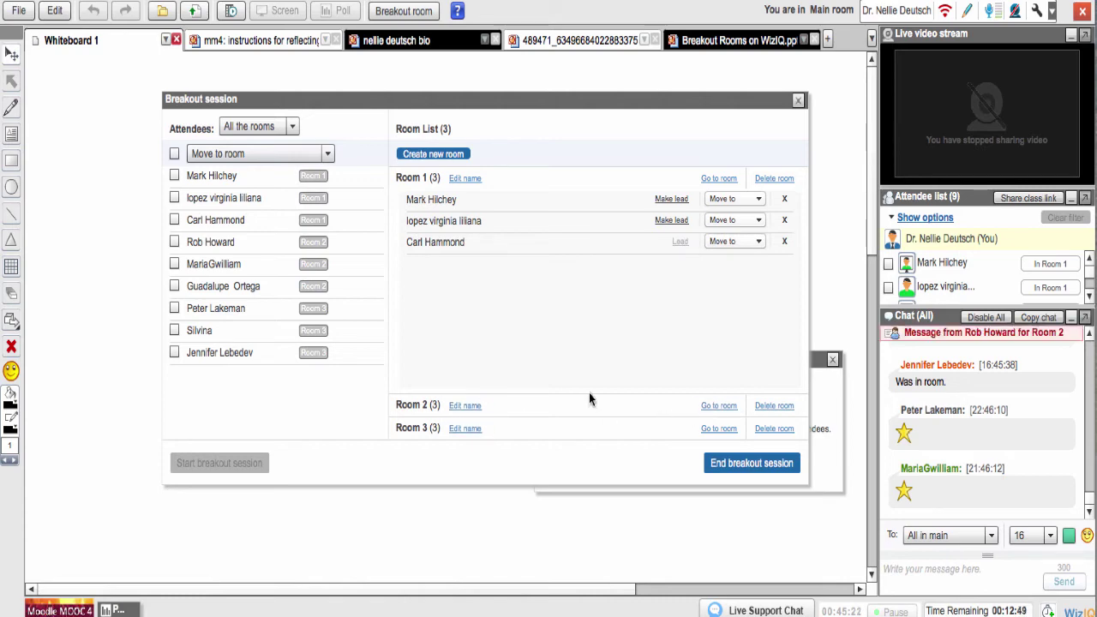
Step: Go to Room 1 and send a star emoticon in its chat
{"action": "left_click", "coordinate": [719, 178]}
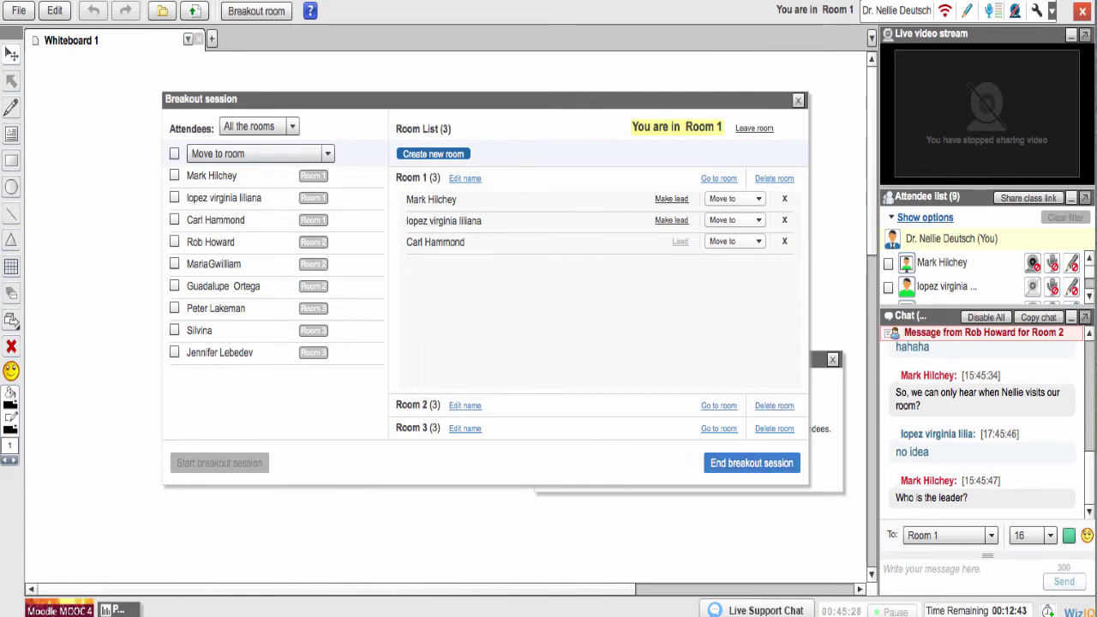
{"action": "left_click", "coordinate": [912, 566]}
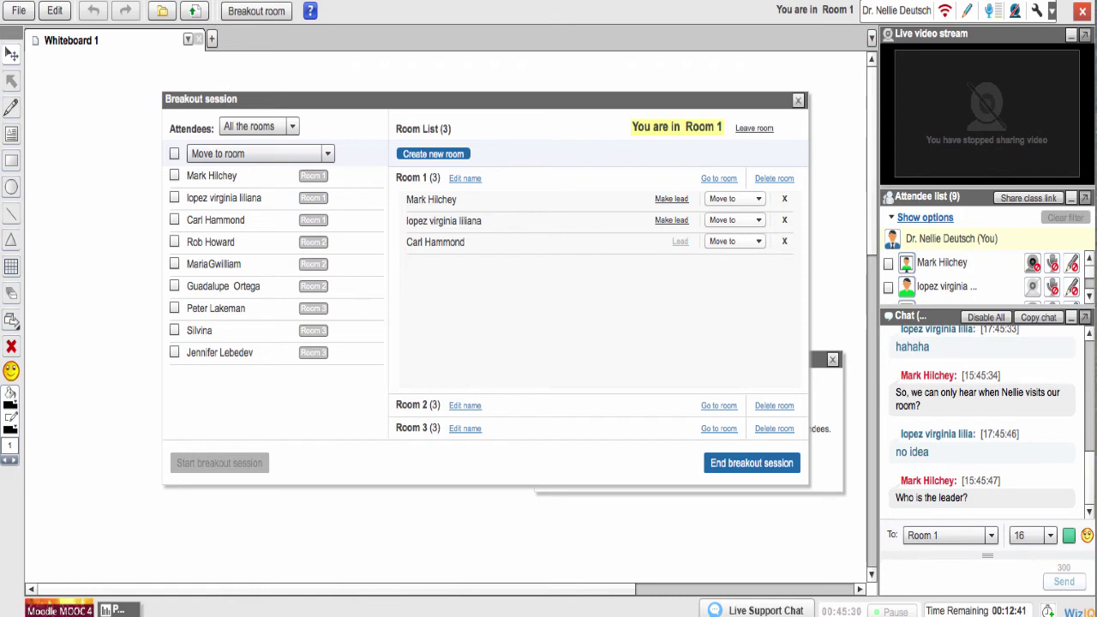
{"action": "left_click", "coordinate": [1087, 537]}
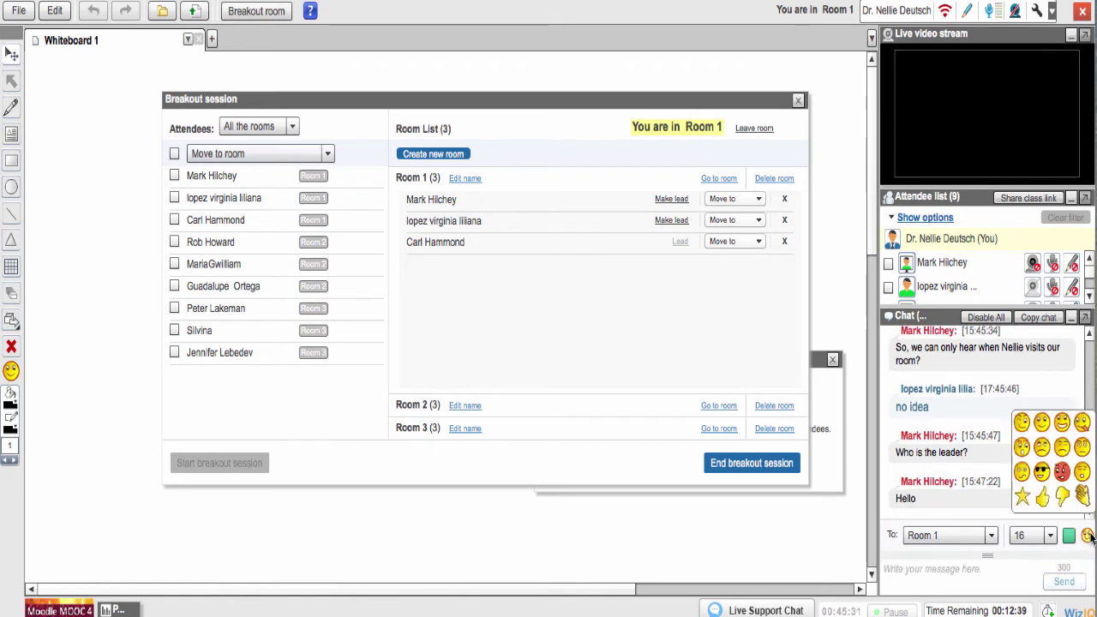
{"action": "left_click", "coordinate": [1022, 497]}
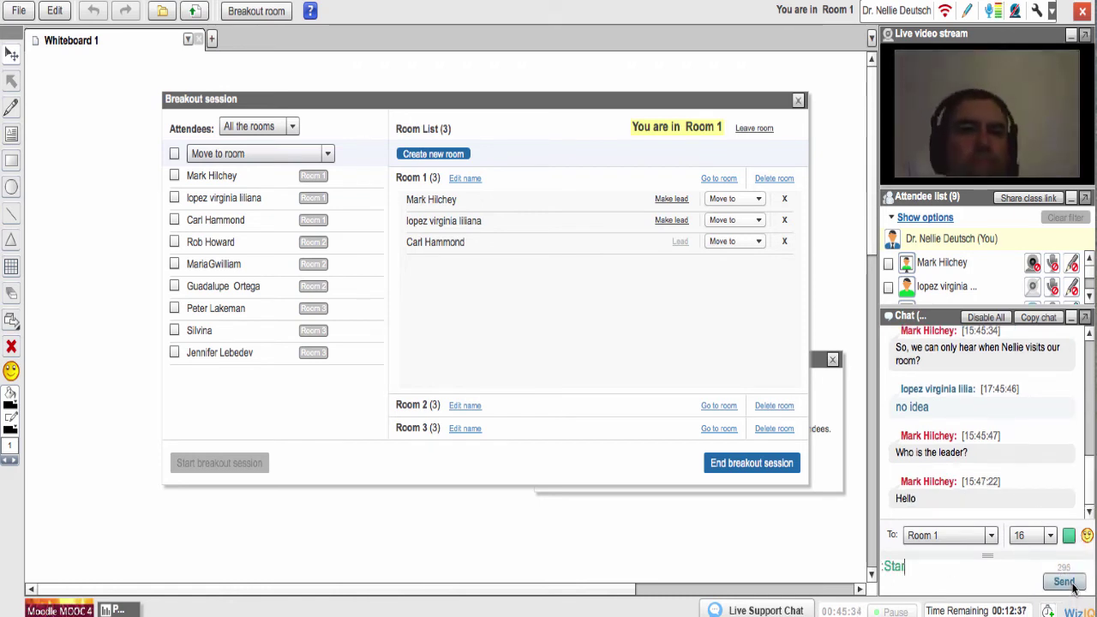
{"action": "left_click", "coordinate": [1064, 583]}
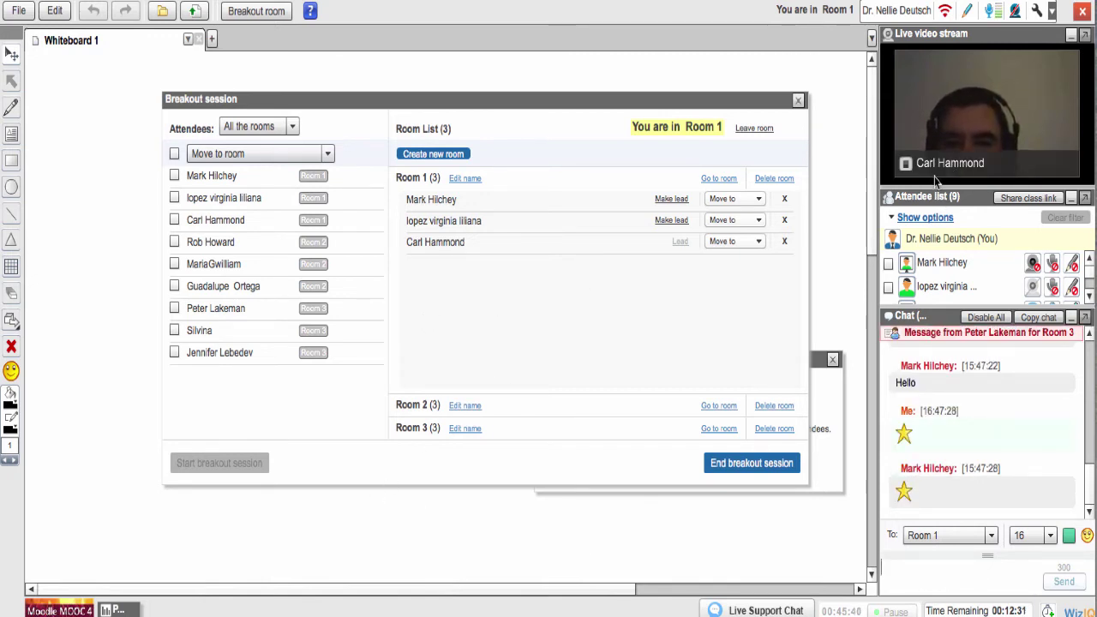
{"action": "left_click", "coordinate": [914, 571]}
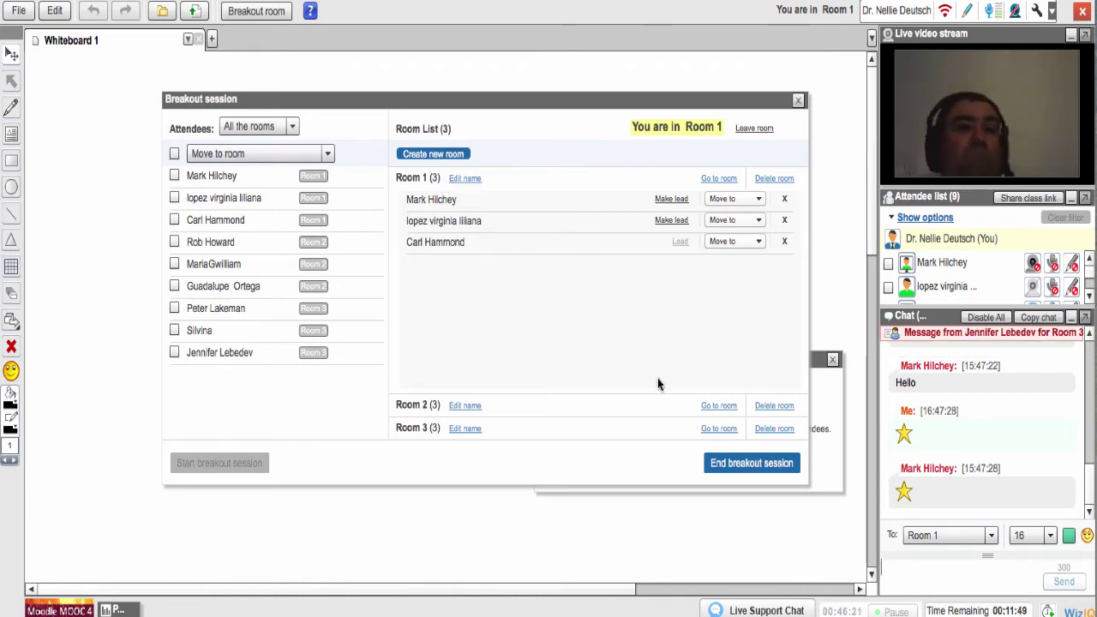
Step: Go to Room 2 and make the first attendee listed there the room's lead
{"action": "left_click", "coordinate": [716, 407]}
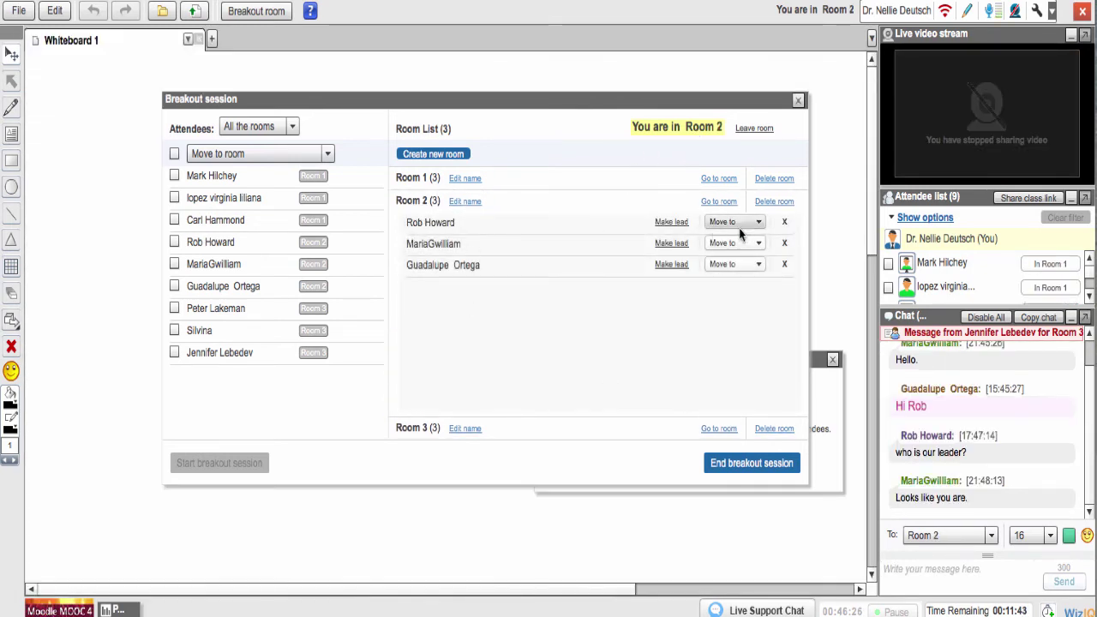
{"action": "left_click", "coordinate": [667, 245]}
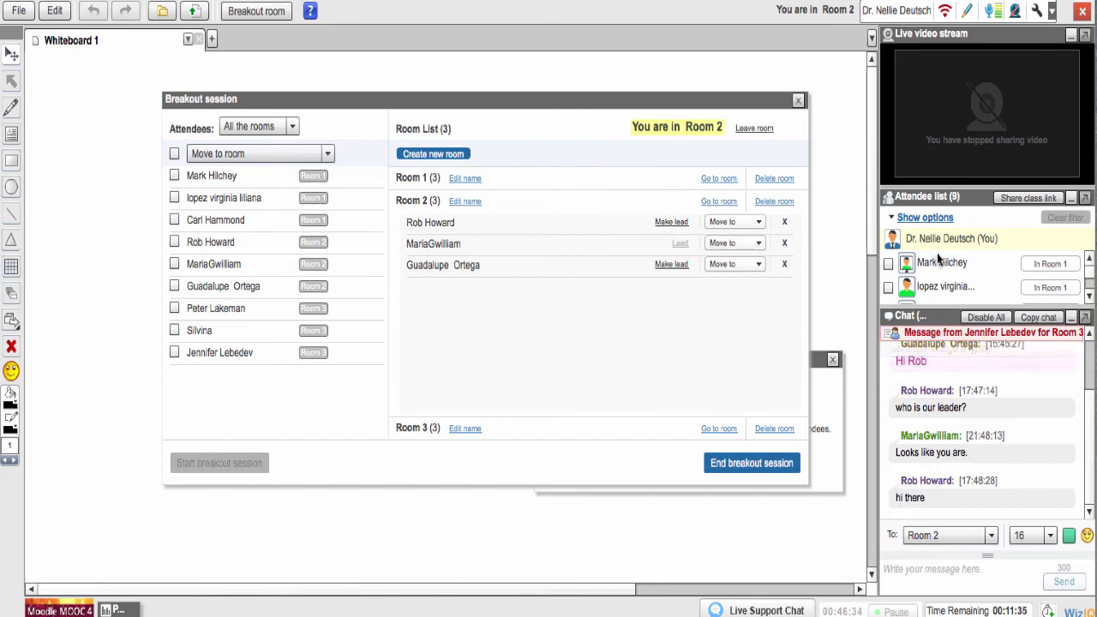
{"action": "left_click", "coordinate": [671, 265]}
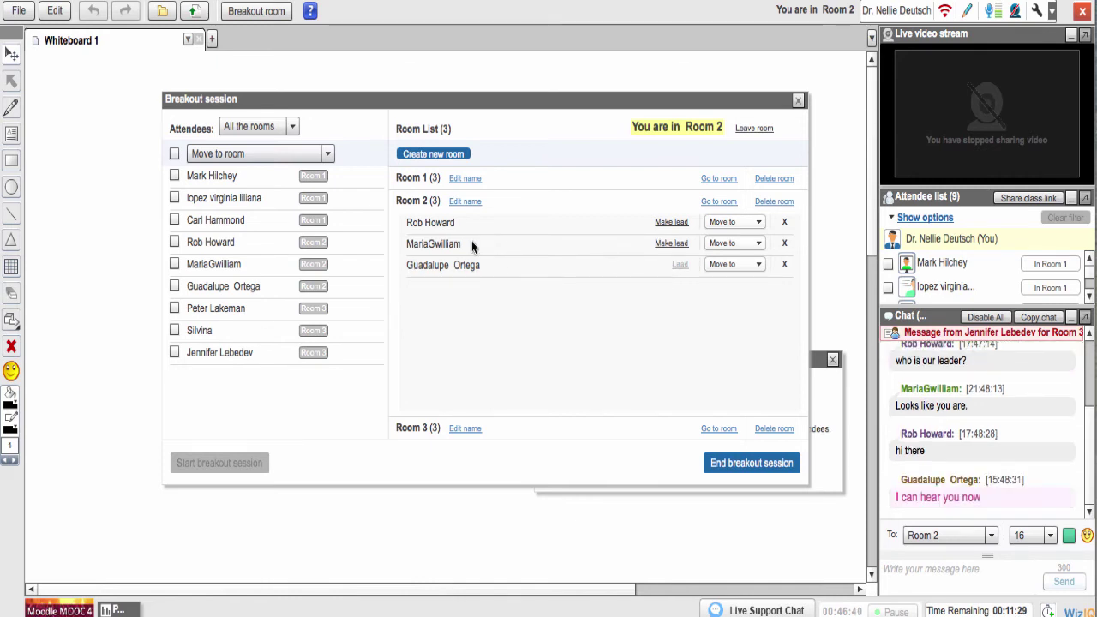
{"action": "left_click", "coordinate": [677, 223]}
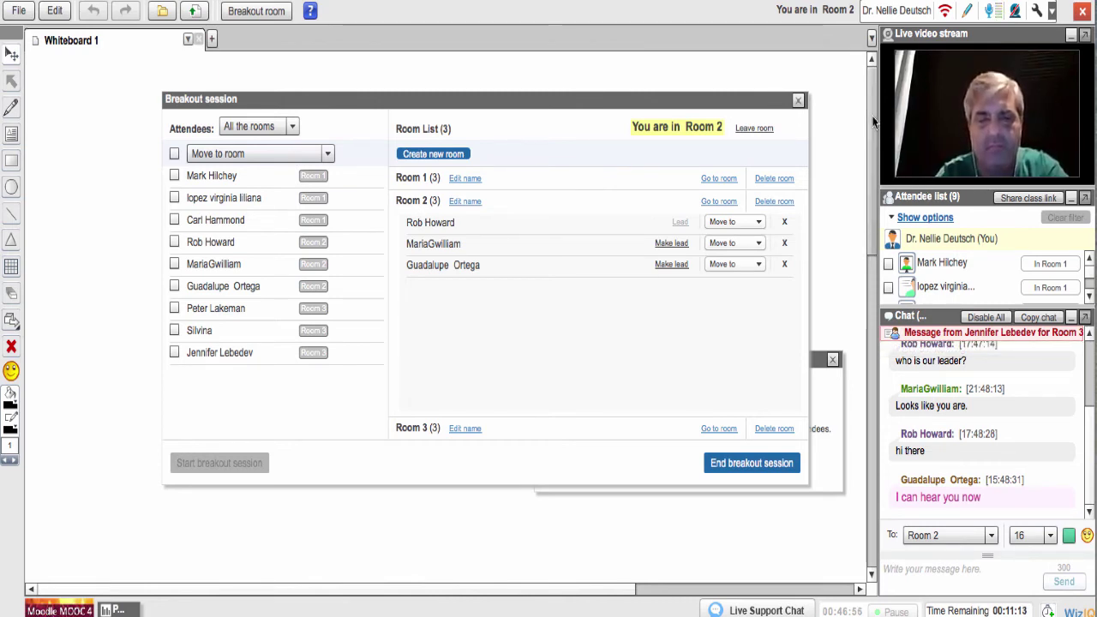
Step: Turn on the presenter's live video in Room 2
{"action": "left_click", "coordinate": [911, 567]}
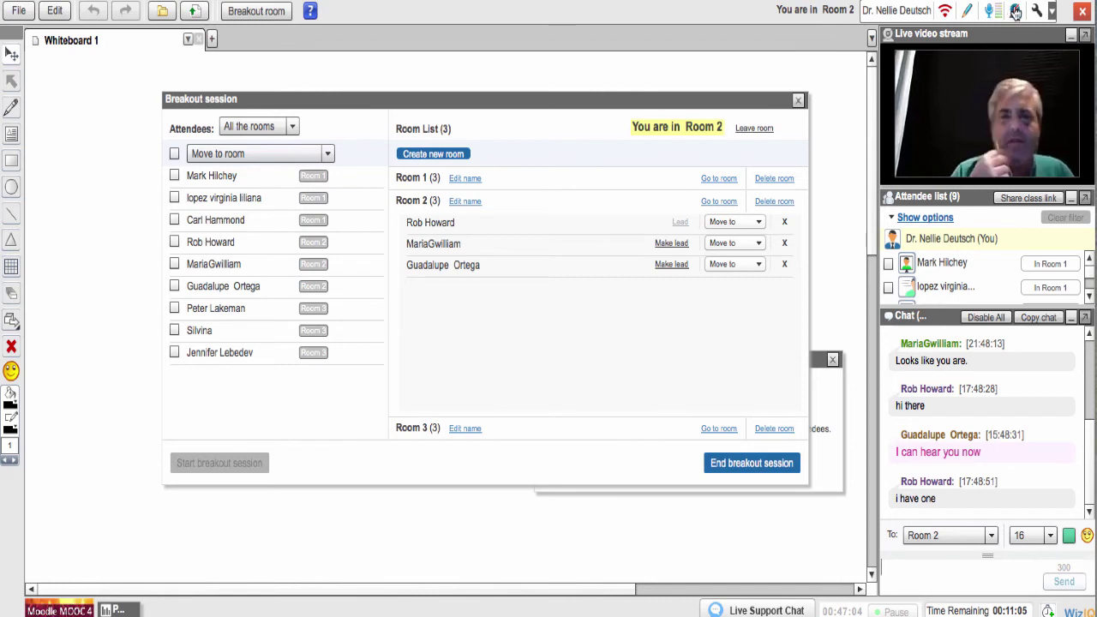
{"action": "left_click", "coordinate": [986, 69]}
{"action": "left_click", "coordinate": [1017, 14]}
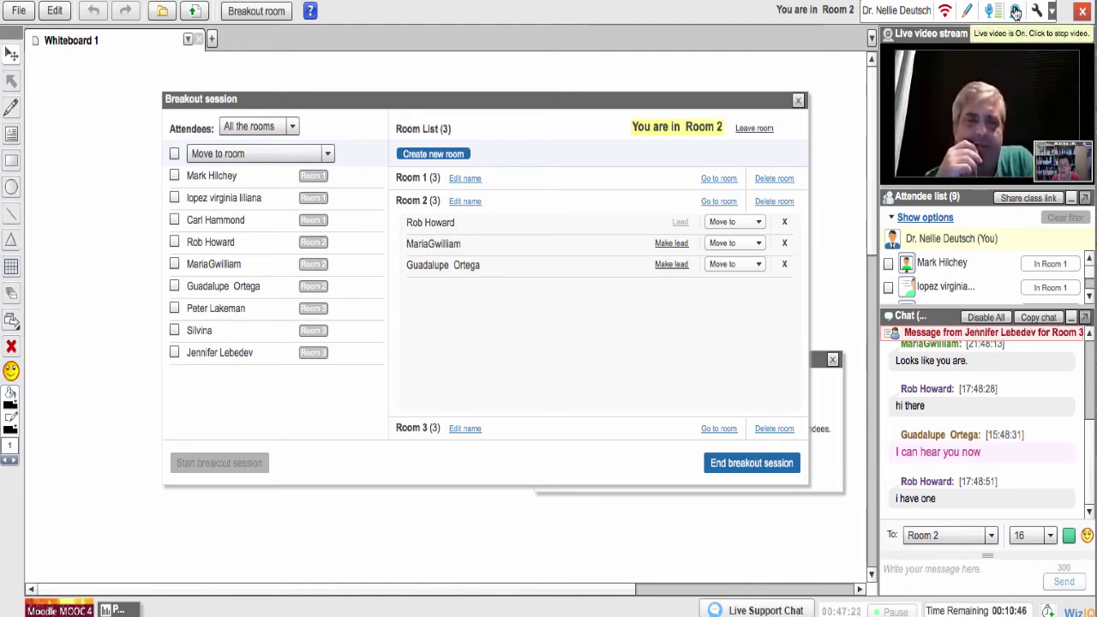
Step: Turn off the presenter's live video and switch from Room 2 to Room 3
{"action": "left_click", "coordinate": [1015, 10]}
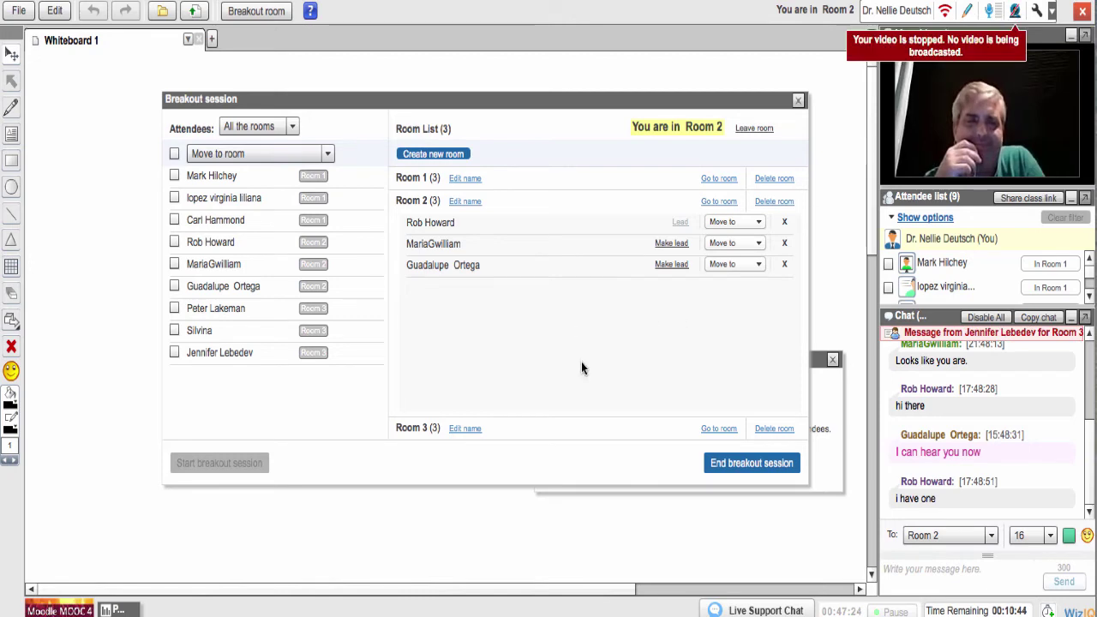
{"action": "left_click", "coordinate": [753, 128]}
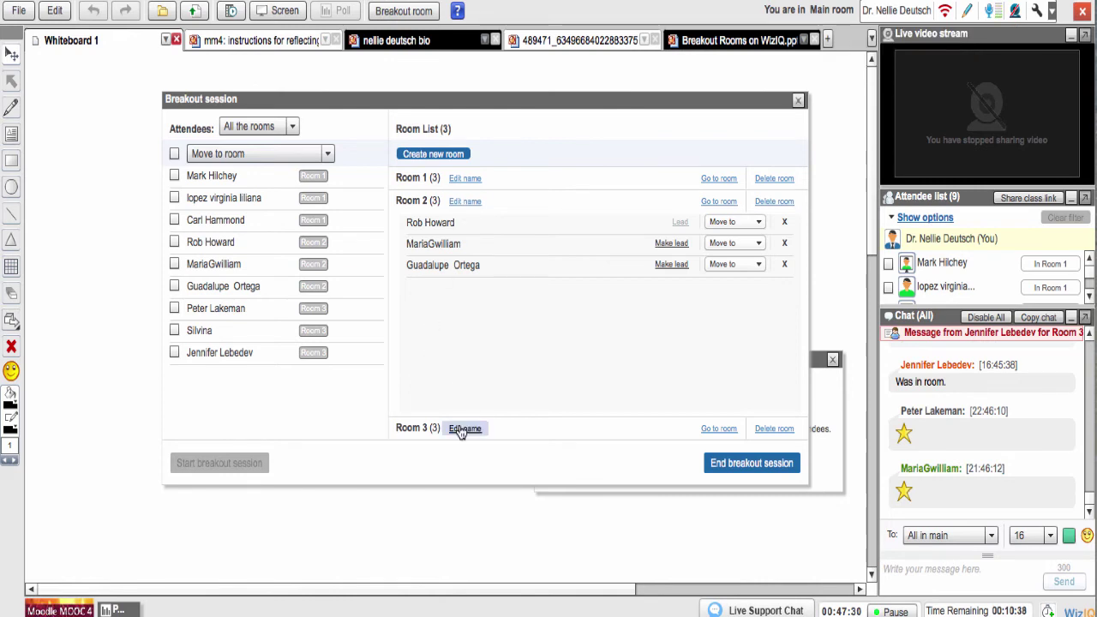
{"action": "left_click", "coordinate": [718, 429]}
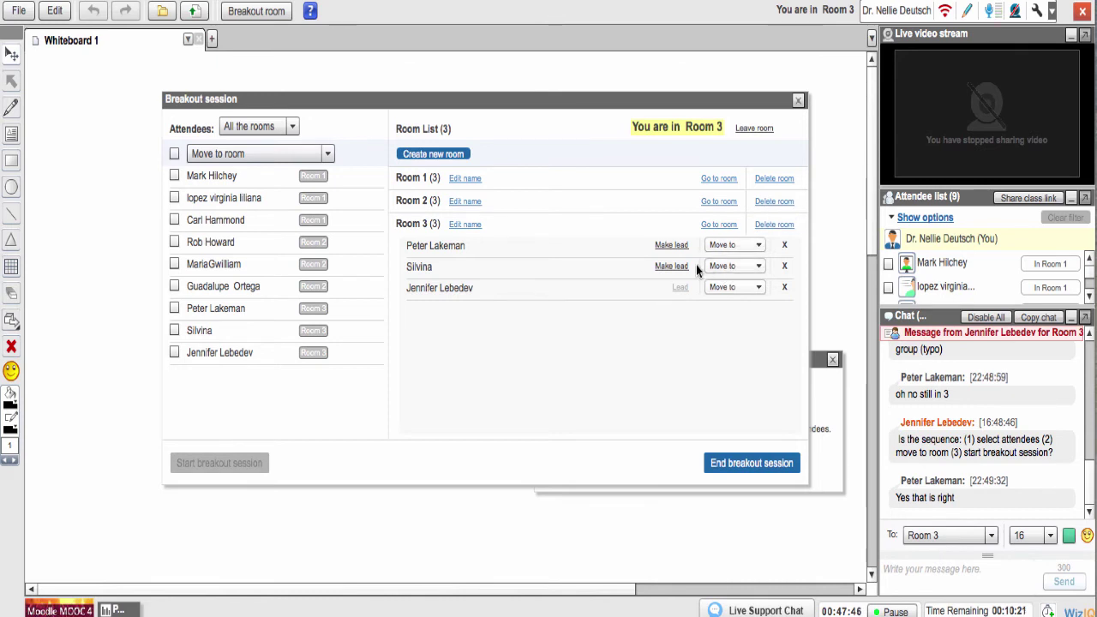
{"action": "left_click", "coordinate": [909, 577]}
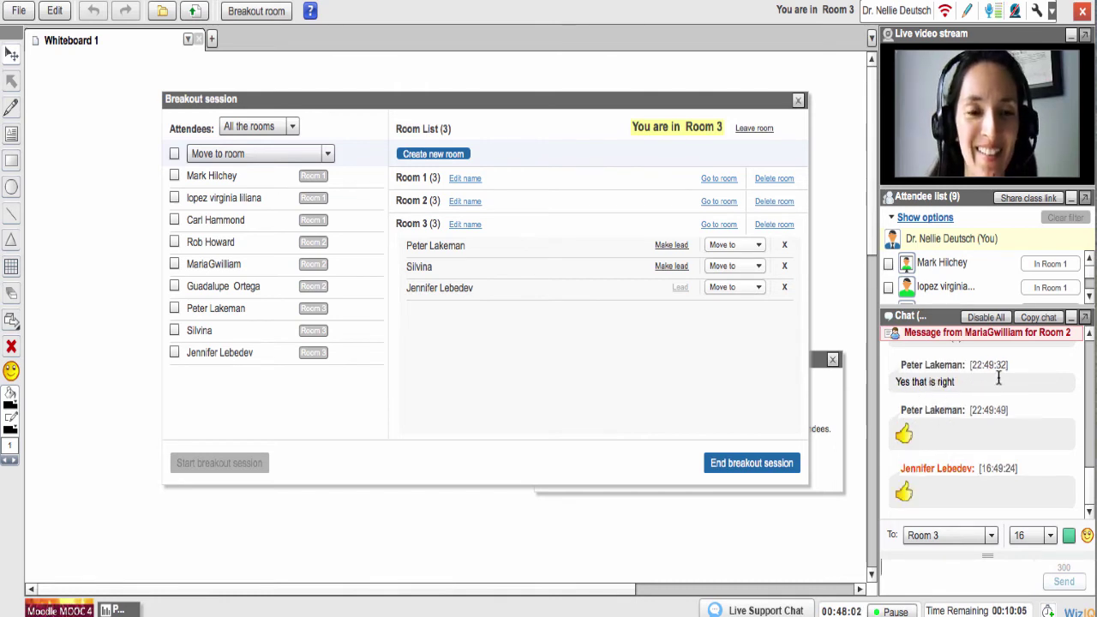
{"action": "scroll", "coordinate": [1089, 474], "scroll_direction": "up", "scroll_amount": 1}
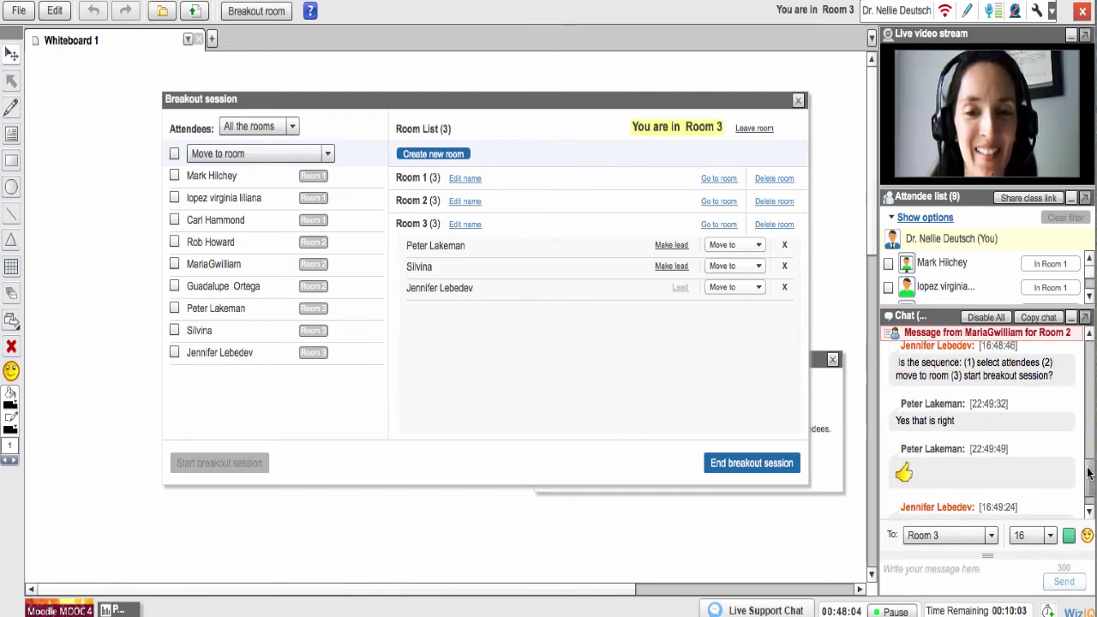
{"action": "scroll", "coordinate": [1090, 474], "scroll_direction": "up", "scroll_amount": 1}
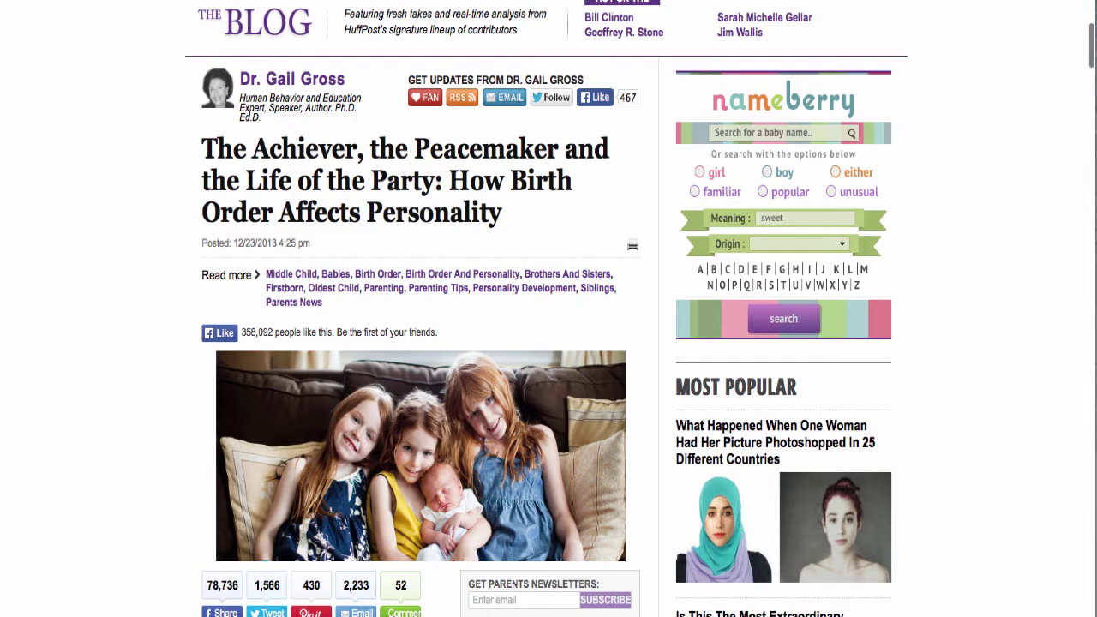
Step: Copy the web address of the Huffington Post birth-order article from the browser and send it in Room 3's chat
{"action": "right_click", "coordinate": [557, 12]}
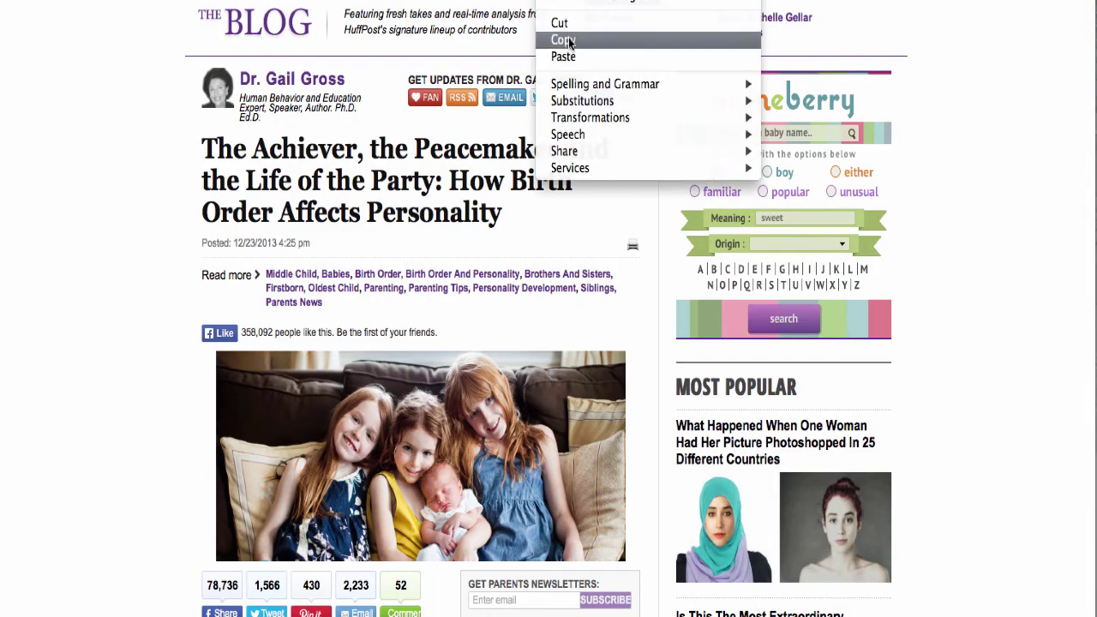
{"action": "left_click", "coordinate": [566, 40]}
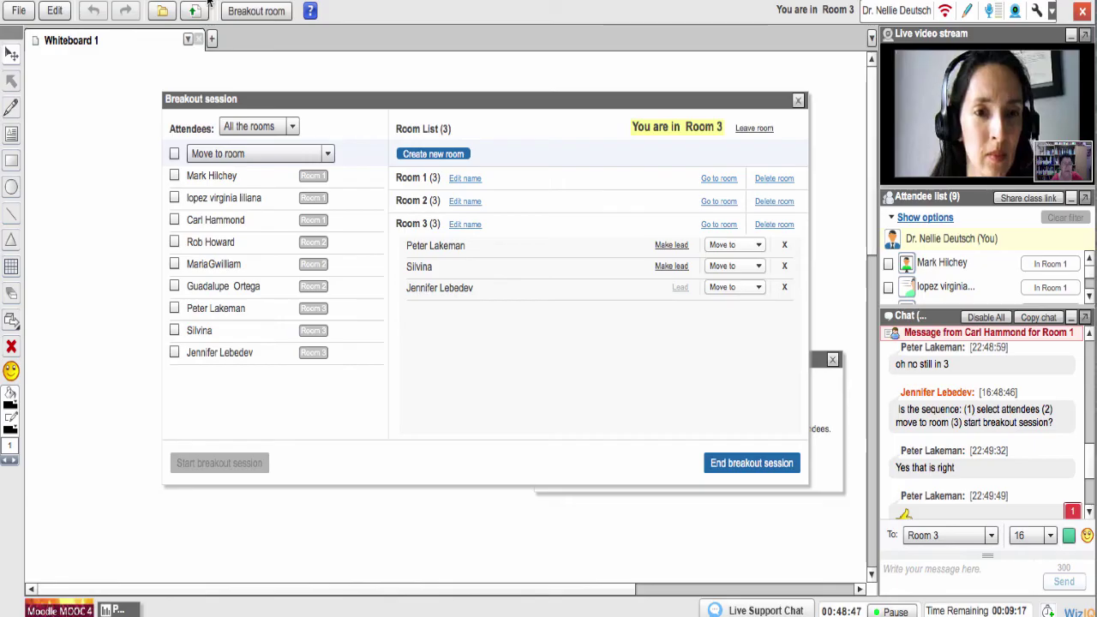
{"action": "left_click", "coordinate": [909, 570]}
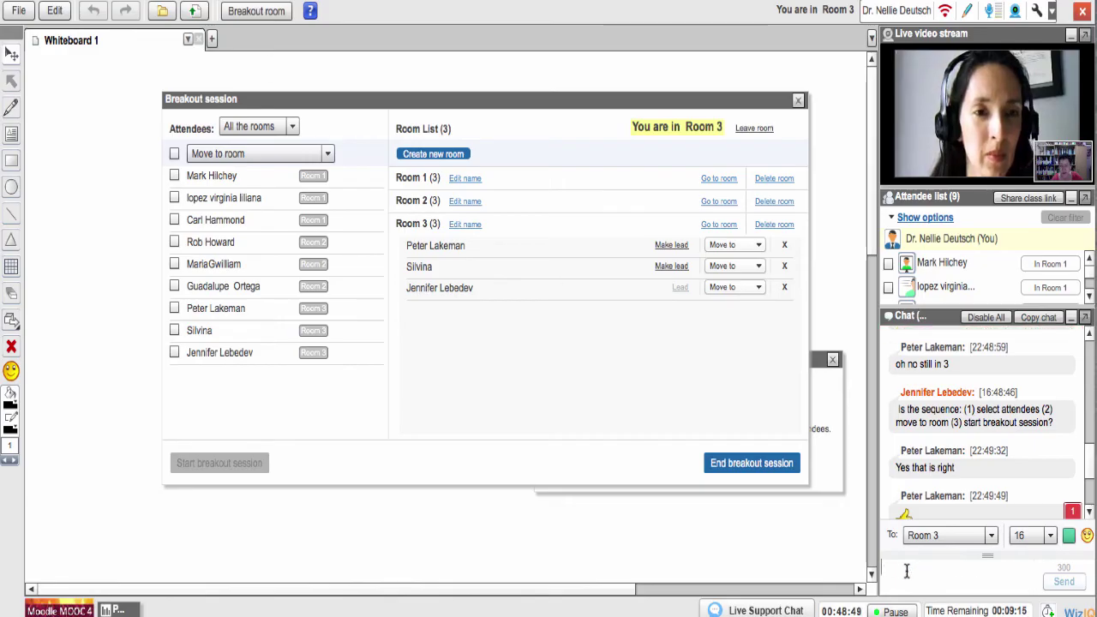
{"action": "key", "text": "ctrl+v"}
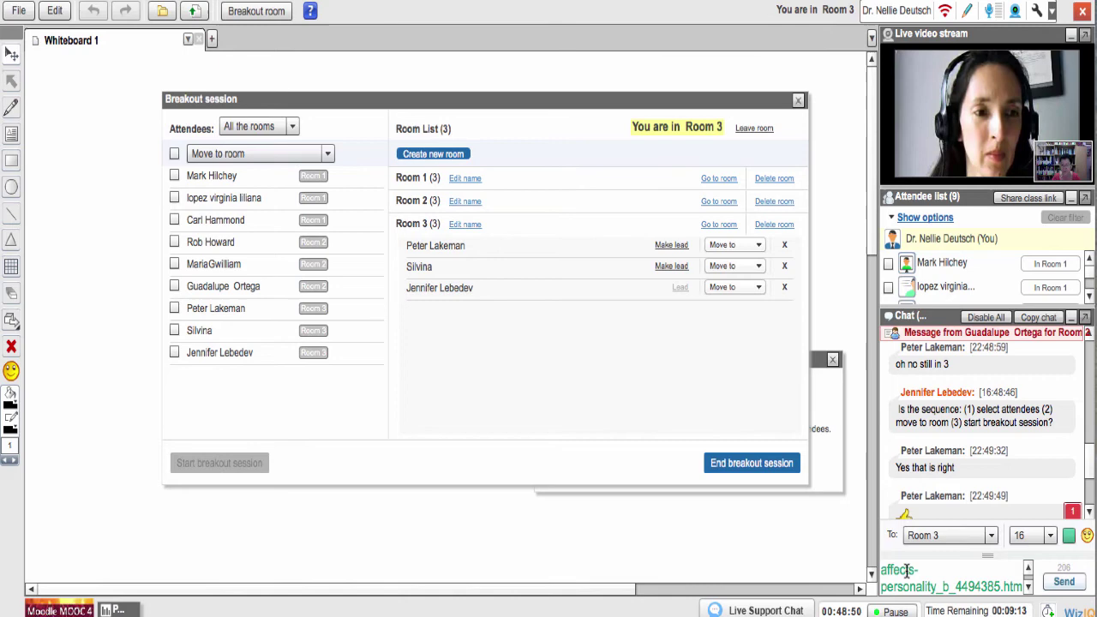
{"action": "left_click", "coordinate": [1064, 581]}
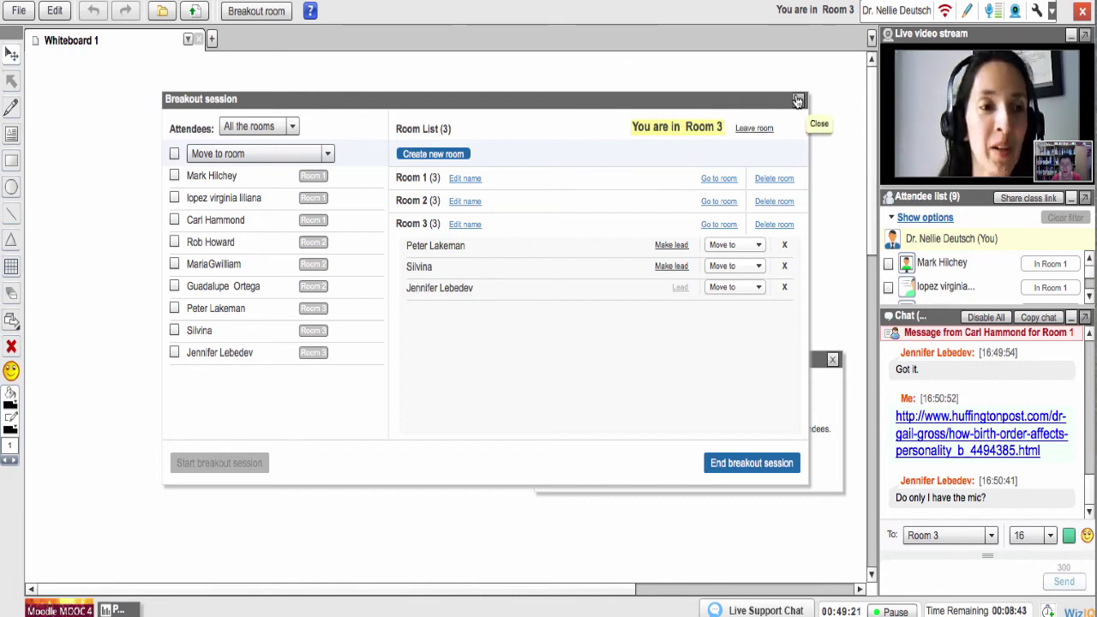
Step: Switch from Room 3 to Room 1 and send the same Huffington Post article link in its chat
{"action": "left_click", "coordinate": [763, 133]}
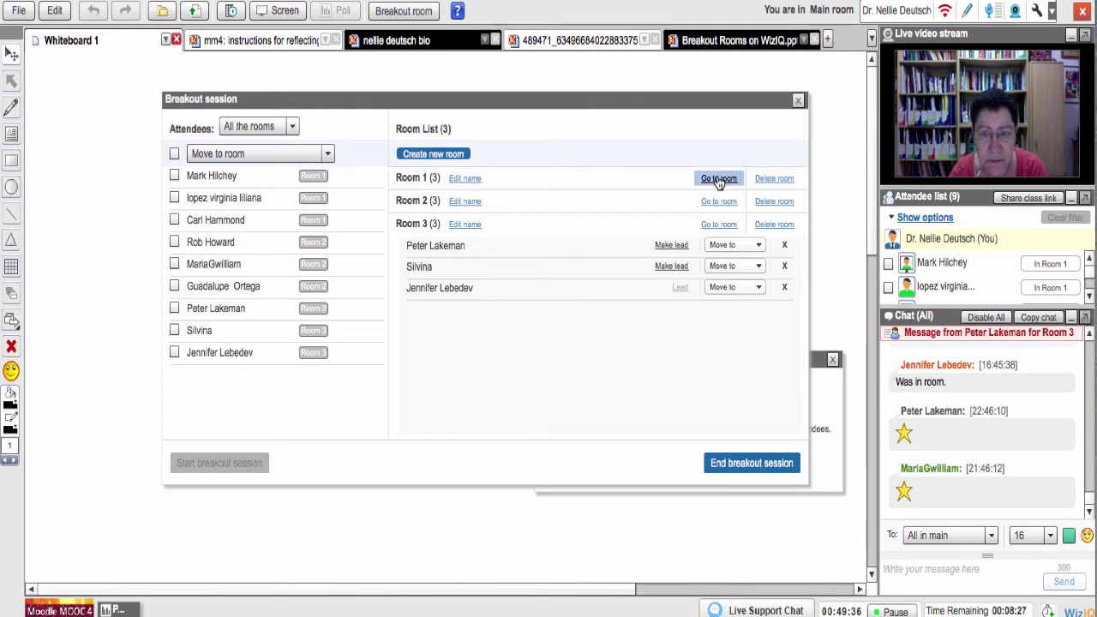
{"action": "left_click", "coordinate": [718, 180]}
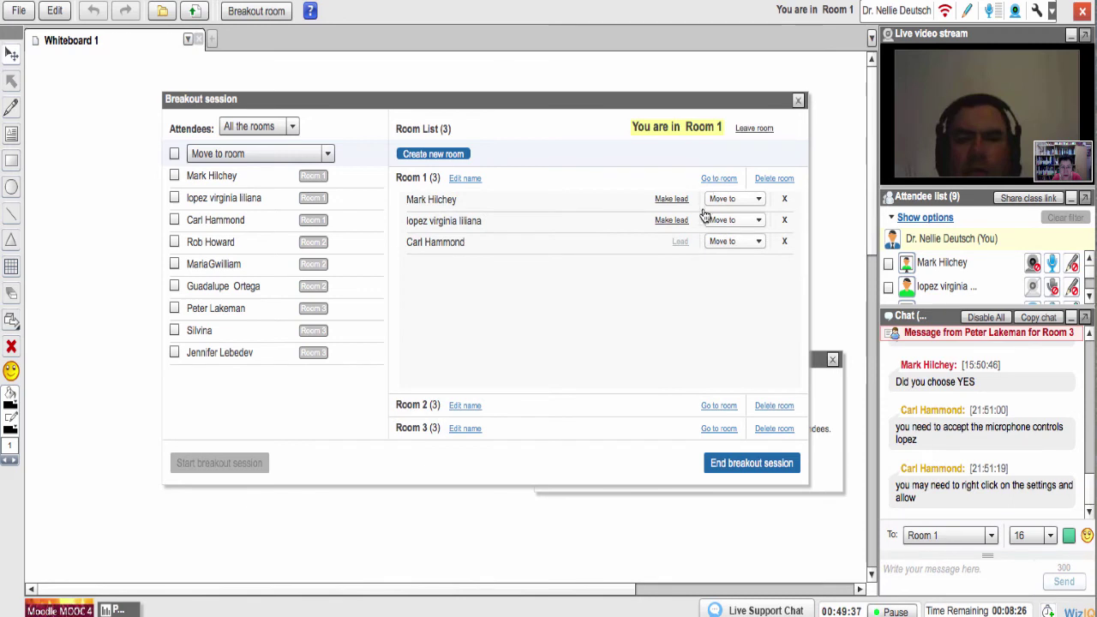
{"action": "left_click", "coordinate": [930, 570]}
{"action": "key", "text": "ctrl+v"}
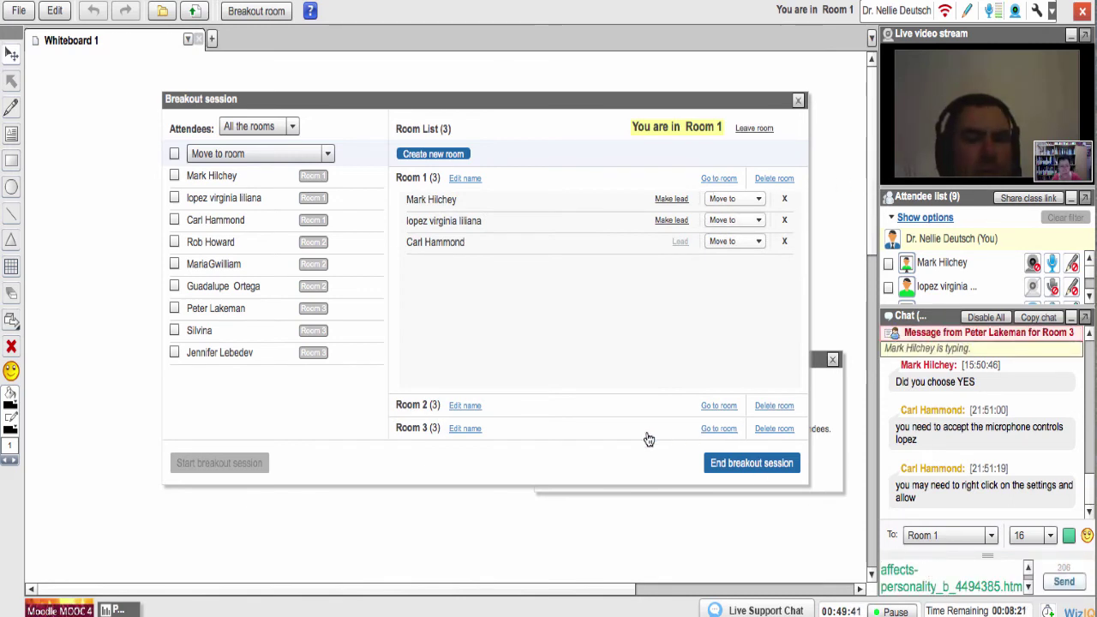
{"action": "left_click", "coordinate": [1064, 582]}
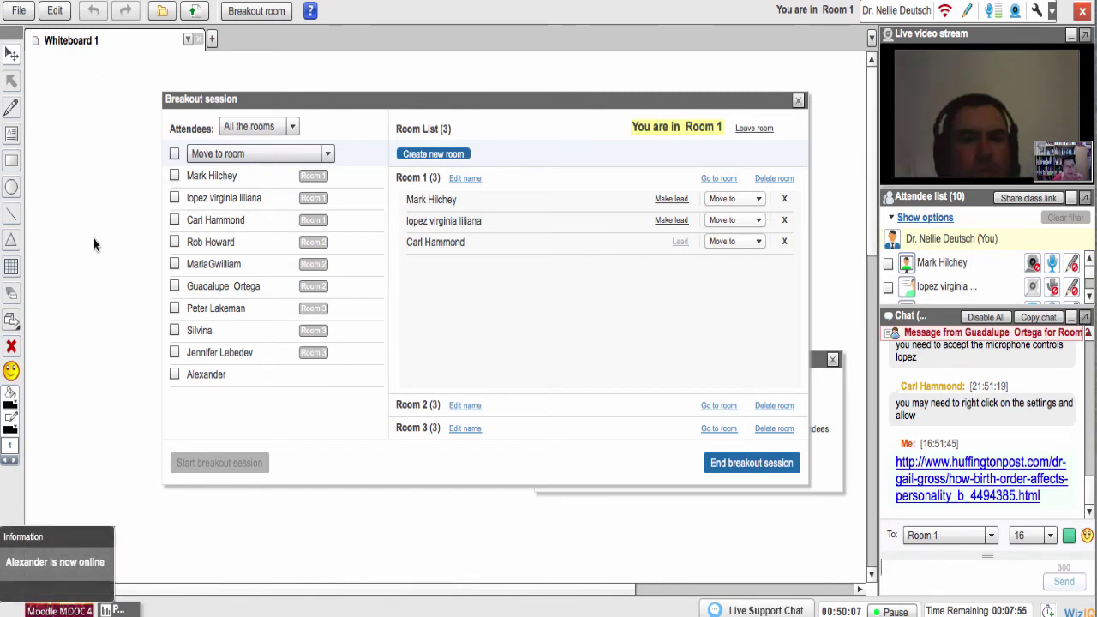
Step: Close the screen sharing window behind the breakout session dialog
{"action": "left_click", "coordinate": [174, 376]}
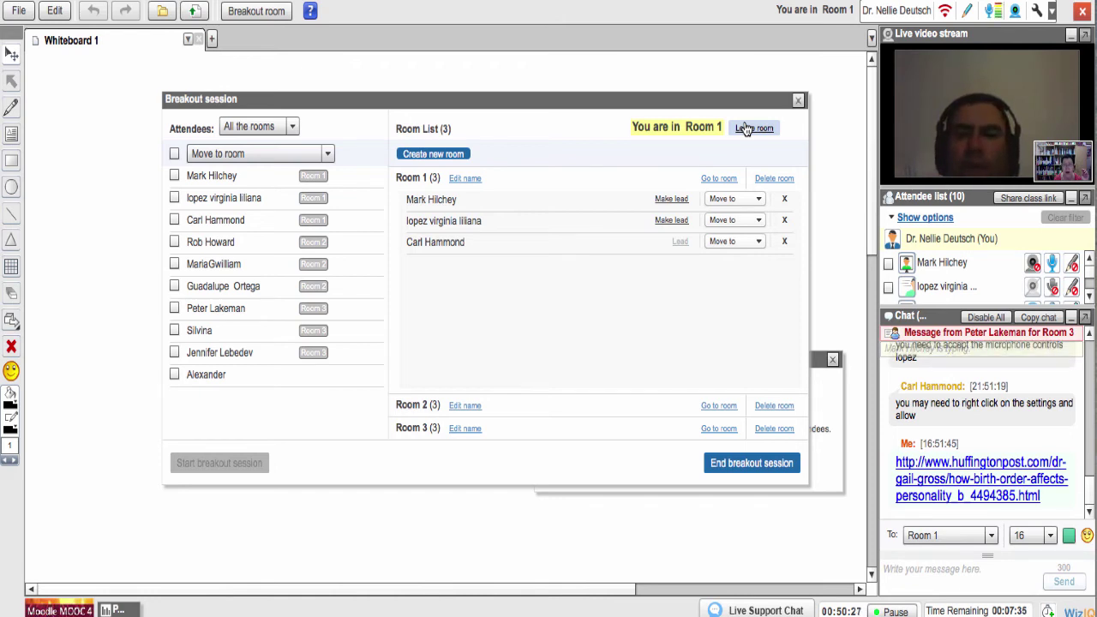
{"action": "left_click", "coordinate": [831, 360]}
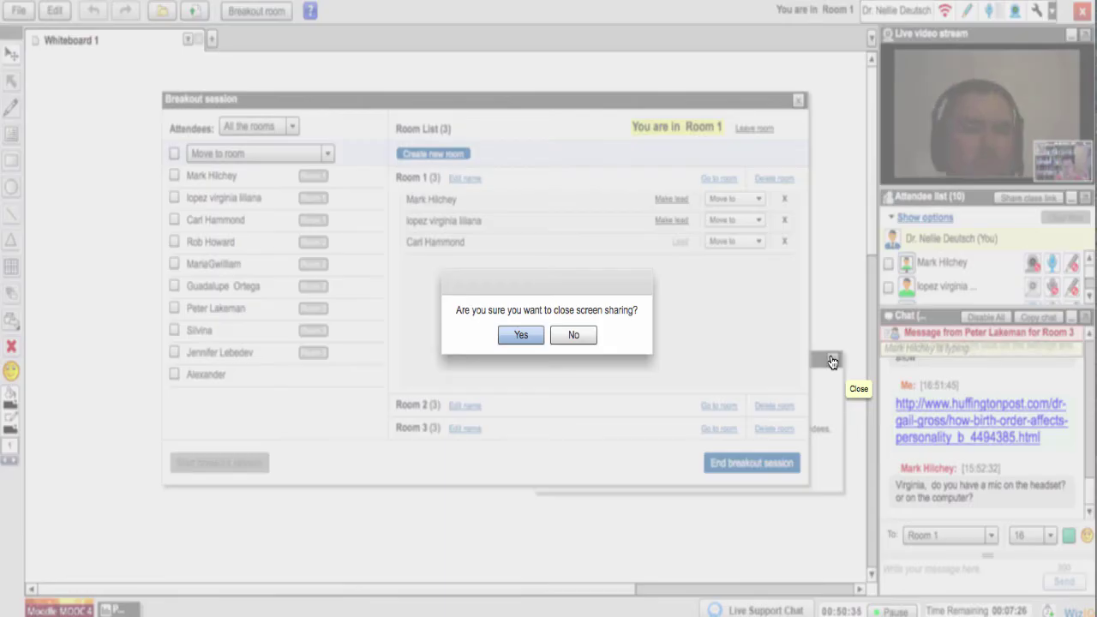
{"action": "left_click", "coordinate": [512, 339]}
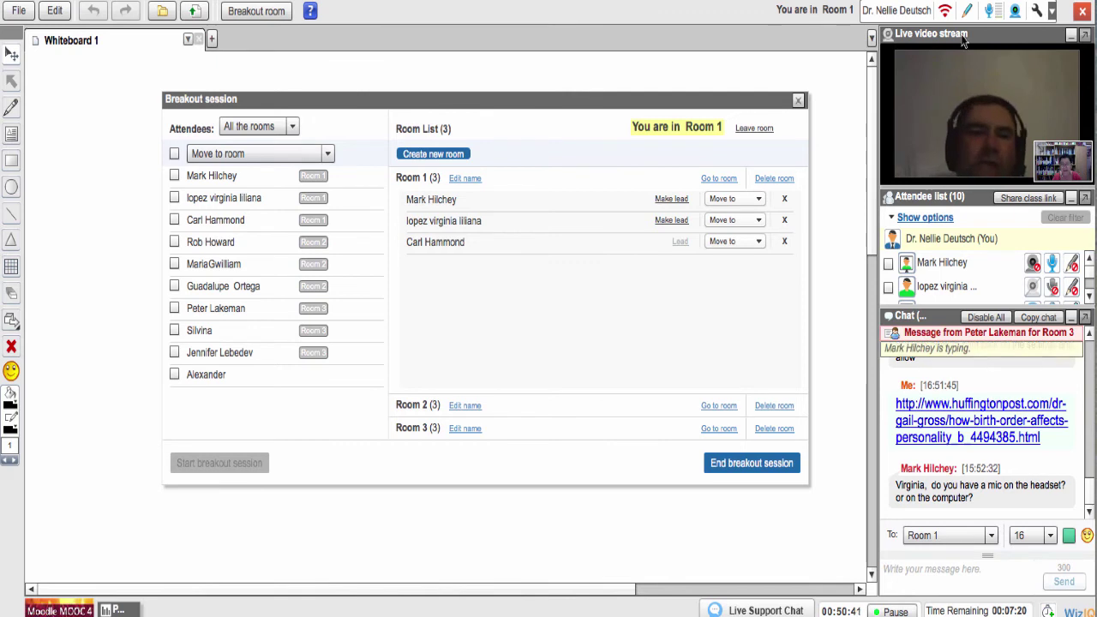
Step: Return to the main room and assign the unassigned attendee at the end of the list to Room 3
{"action": "left_click", "coordinate": [753, 127]}
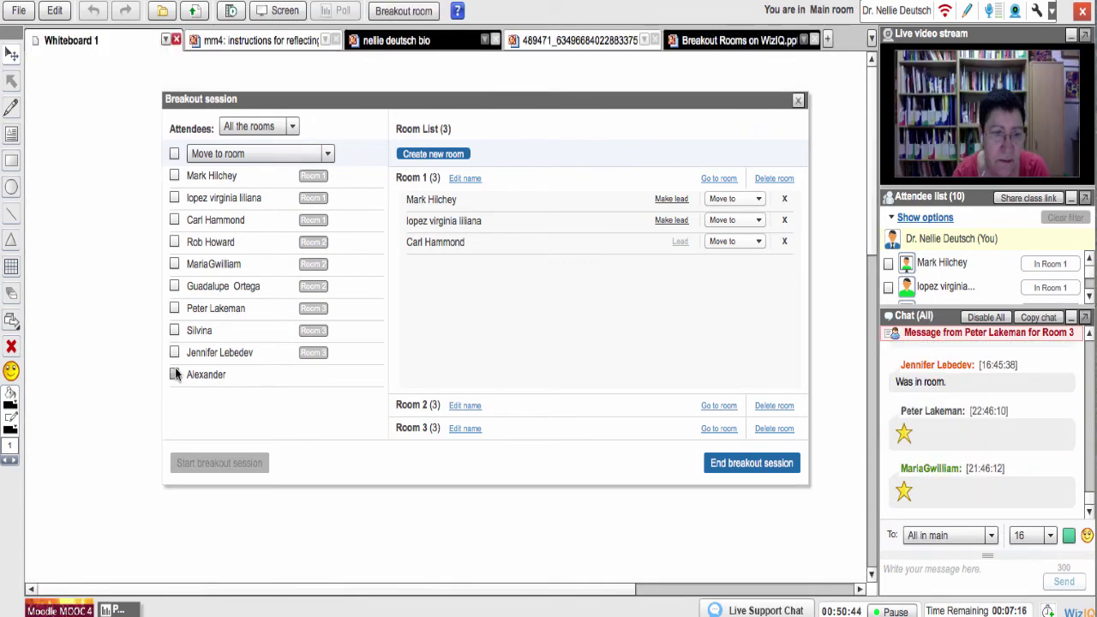
{"action": "left_click", "coordinate": [174, 376]}
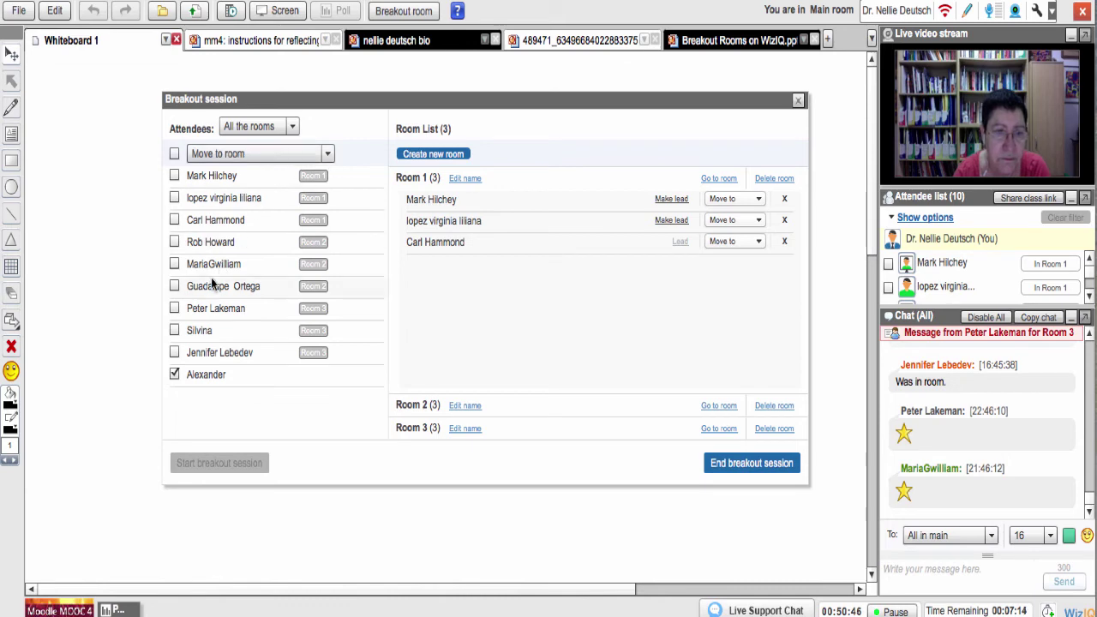
{"action": "left_click", "coordinate": [174, 376]}
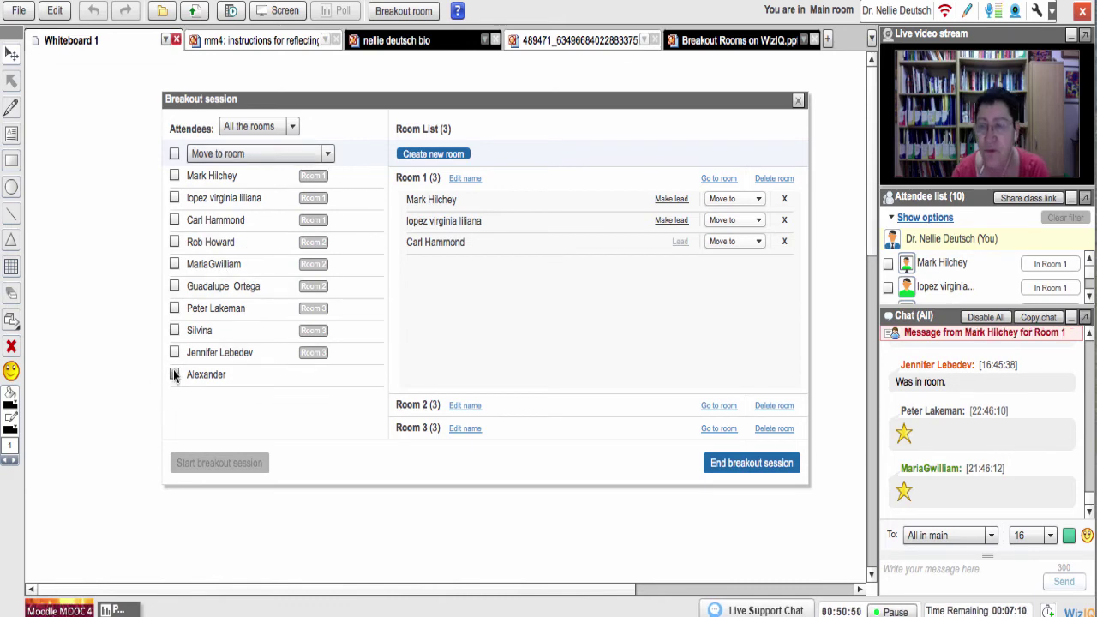
{"action": "left_click", "coordinate": [174, 375]}
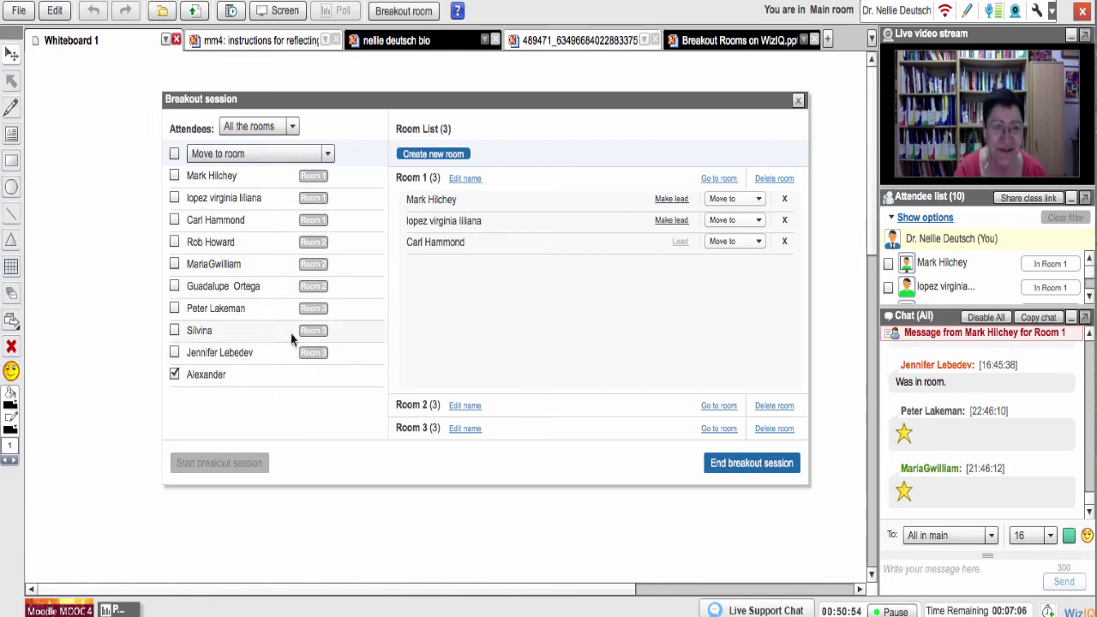
{"action": "left_click", "coordinate": [319, 152]}
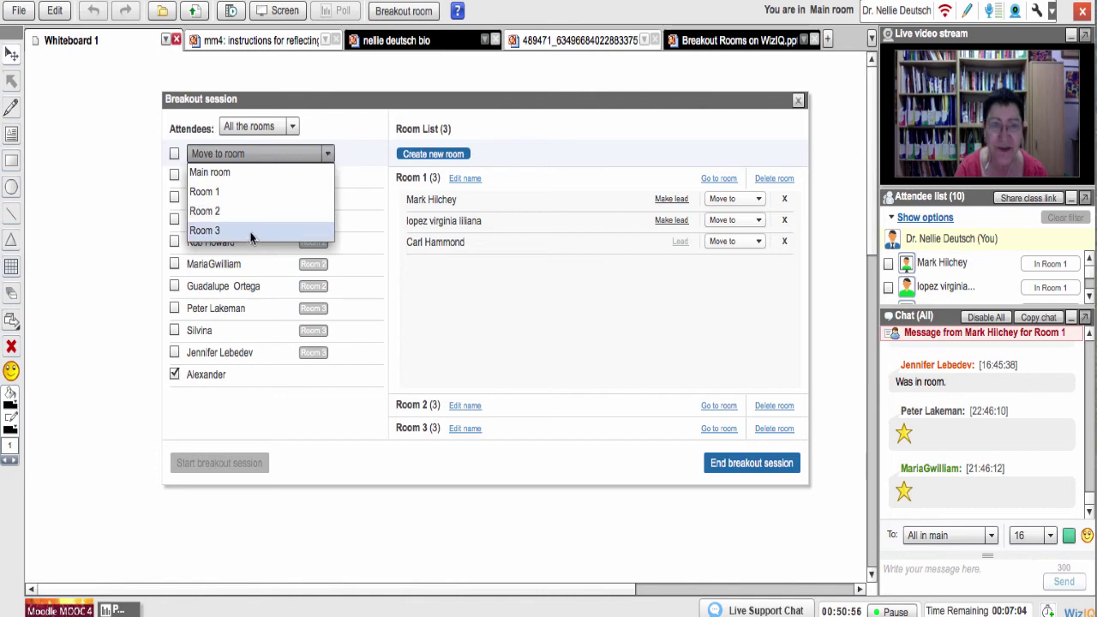
{"action": "left_click", "coordinate": [220, 231]}
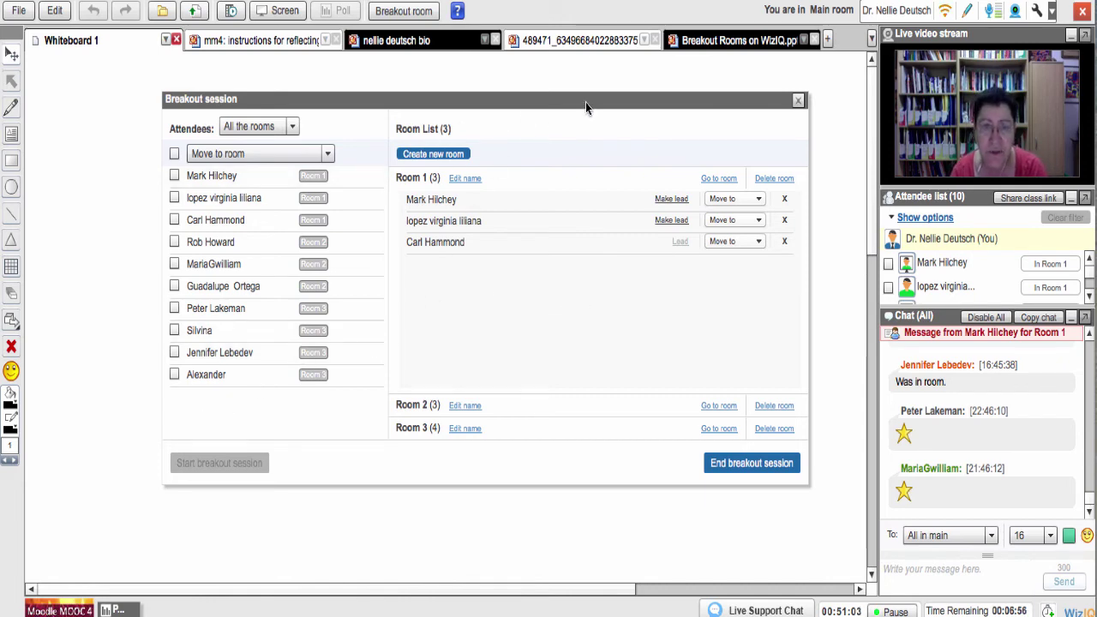
Step: Assign the newly joined attendee at the end of the list to Room 1 and go to that room
{"action": "left_click_drag", "start_coordinate": [580, 97], "coordinate": [553, 95]}
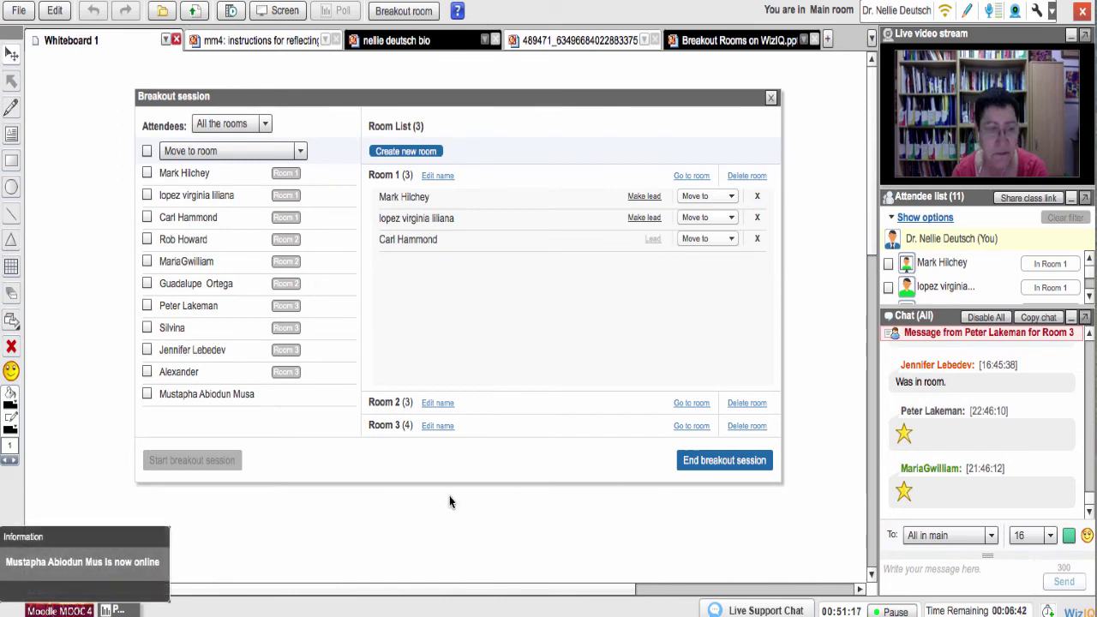
{"action": "left_click", "coordinate": [147, 393]}
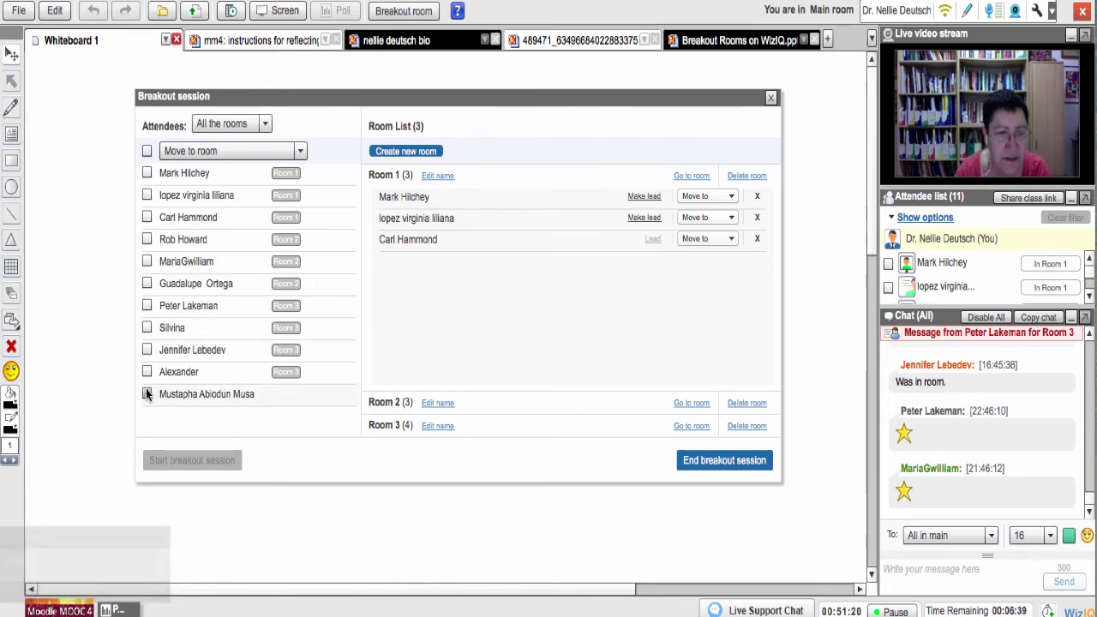
{"action": "left_click", "coordinate": [301, 152]}
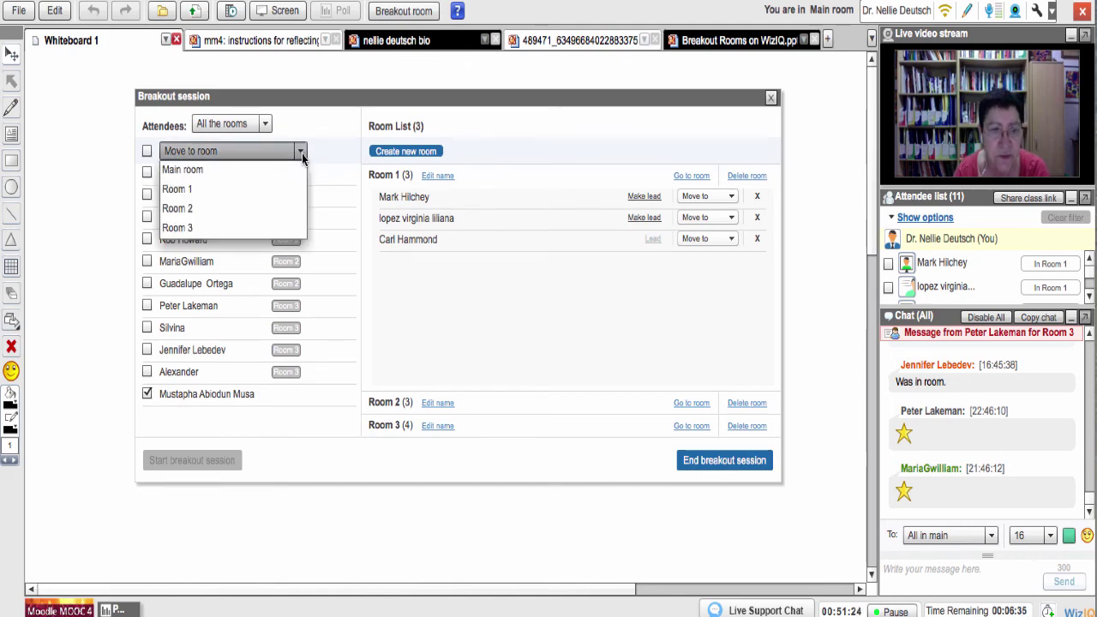
{"action": "left_click", "coordinate": [195, 189]}
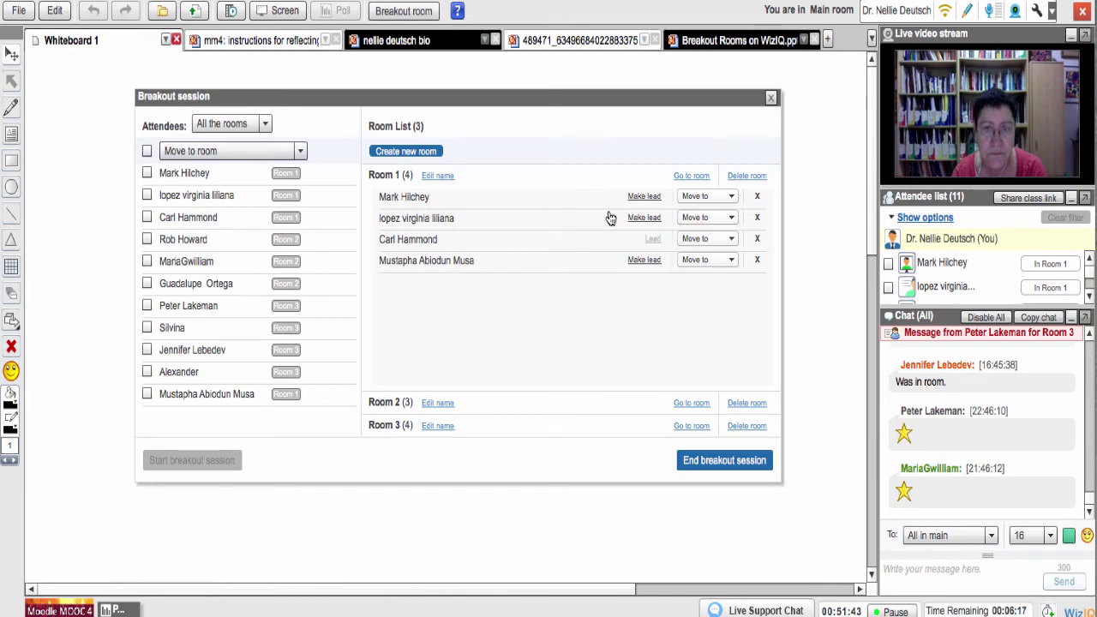
{"action": "left_click", "coordinate": [685, 175]}
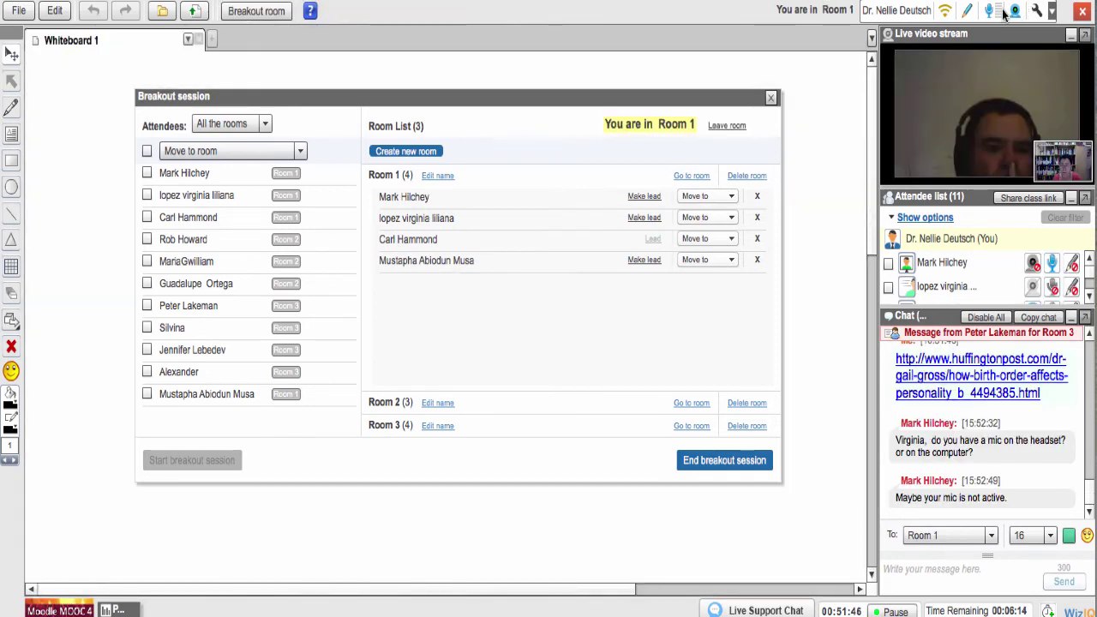
Step: Turn the presenter's live video and microphone off and back on in Room 1
{"action": "left_click", "coordinate": [1015, 13]}
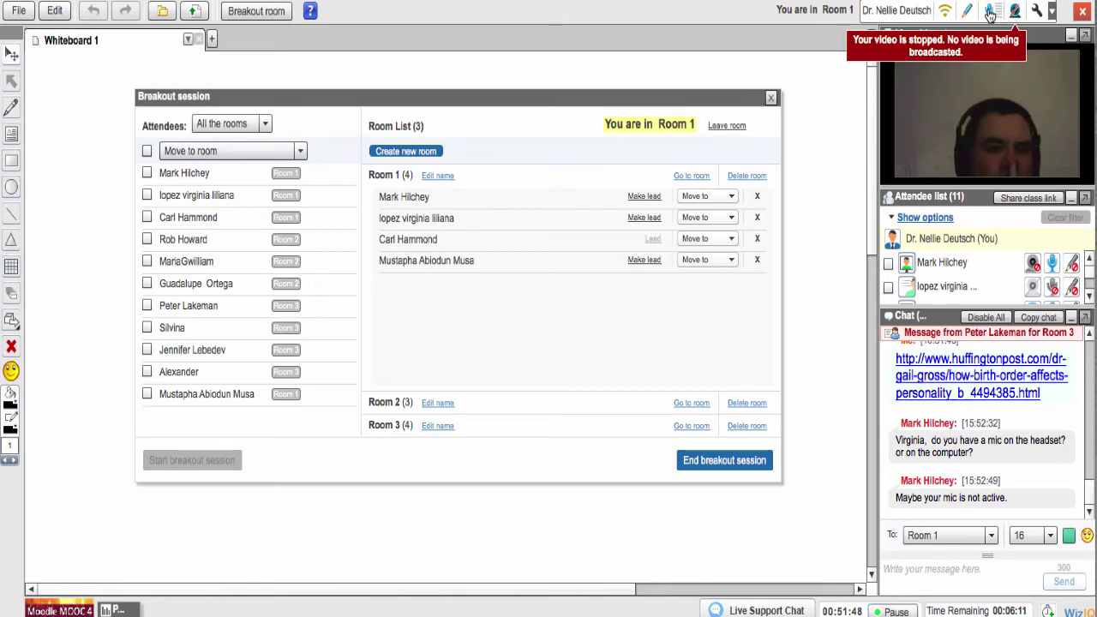
{"action": "left_click", "coordinate": [991, 13]}
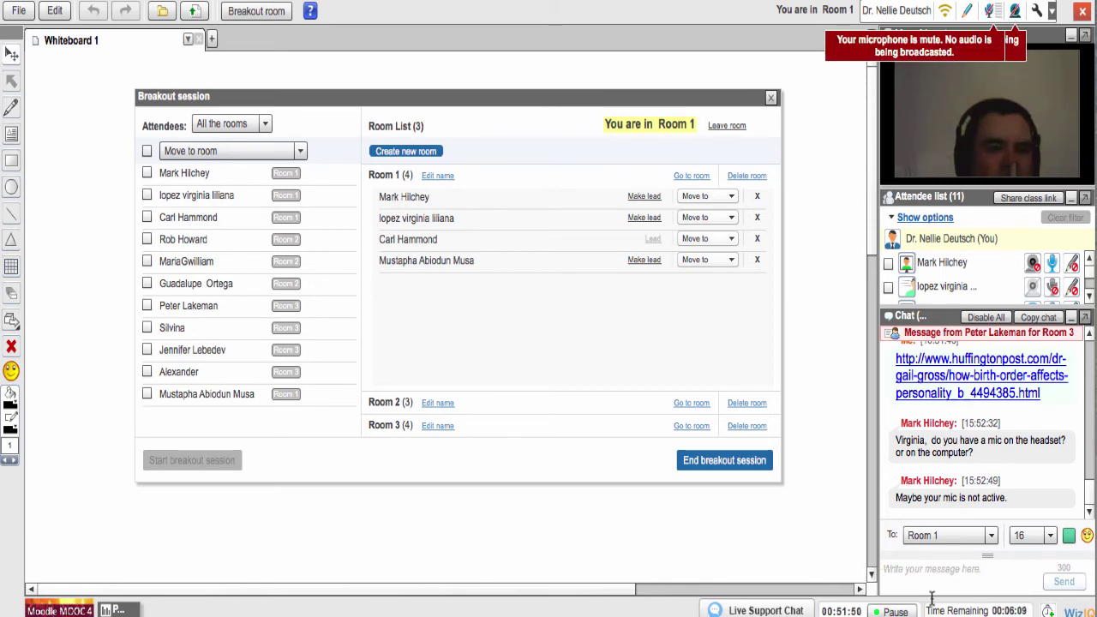
{"action": "left_click", "coordinate": [901, 581]}
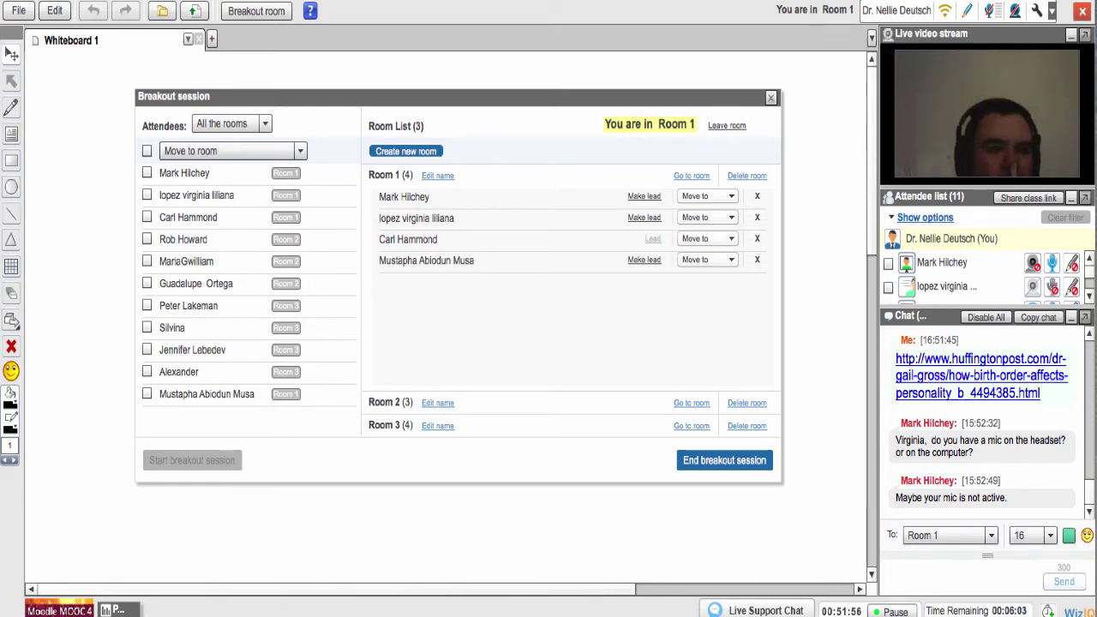
{"action": "left_click", "coordinate": [1014, 12]}
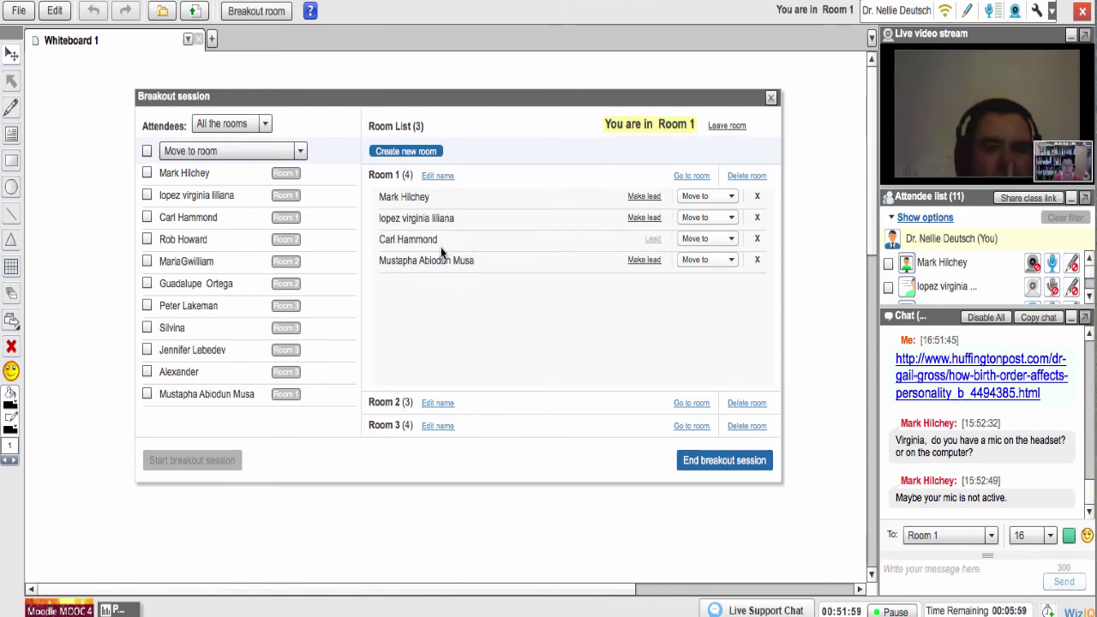
Step: Make the first attendee listed in Room 1 the room's lead and mute the presenter's microphone
{"action": "left_click", "coordinate": [649, 197]}
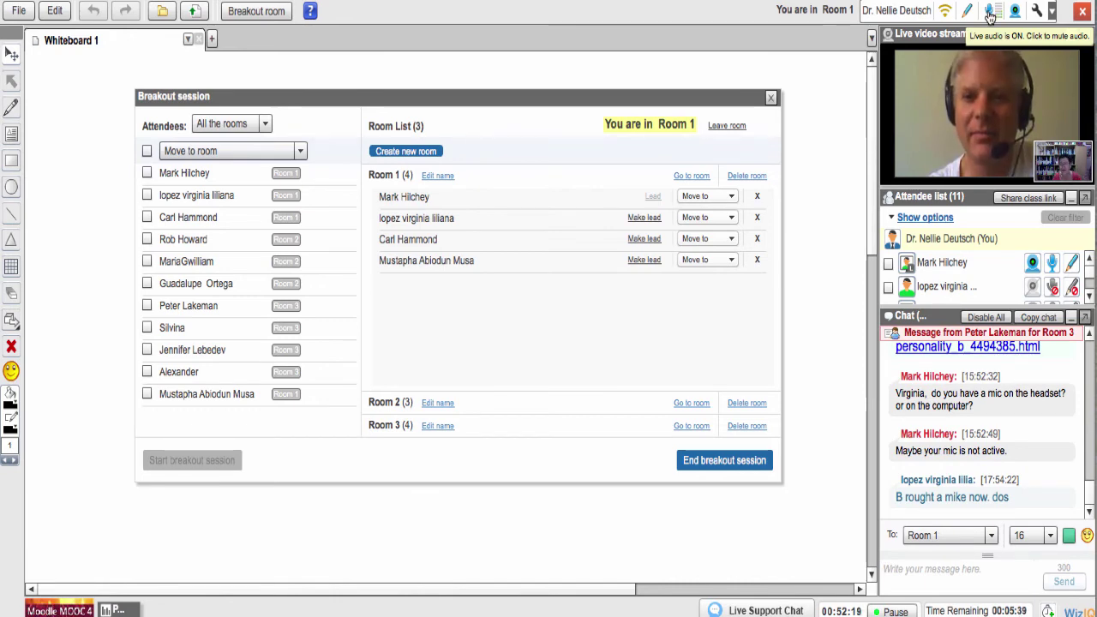
{"action": "left_click", "coordinate": [990, 13]}
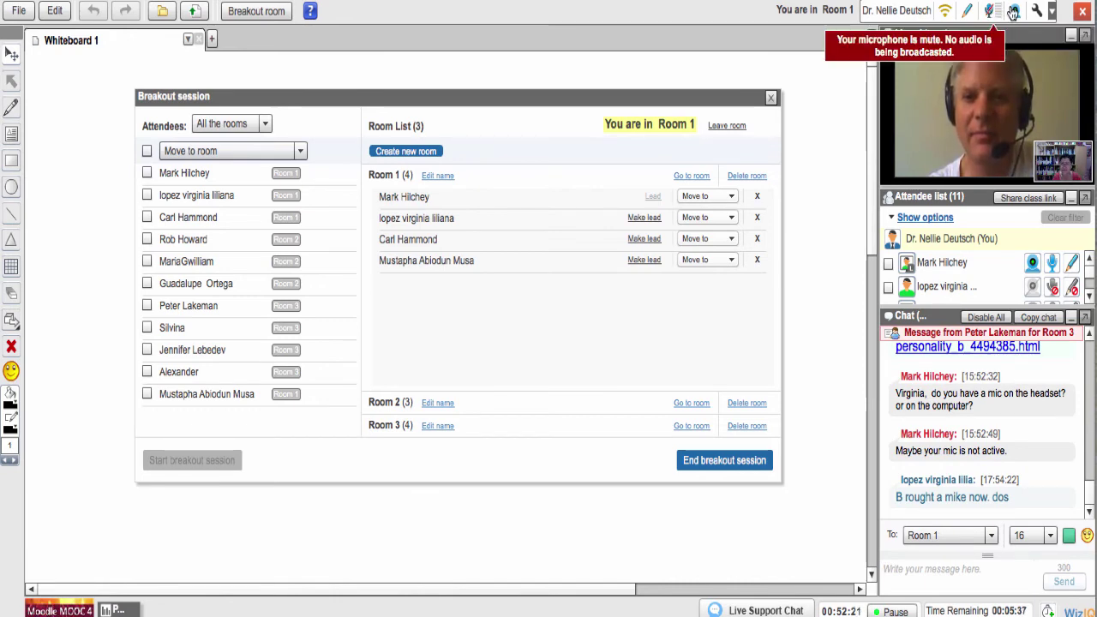
Step: Stop the presenter's video broadcast and switch from Room 1 to Room 2 by way of the main room
{"action": "left_click", "coordinate": [1014, 10]}
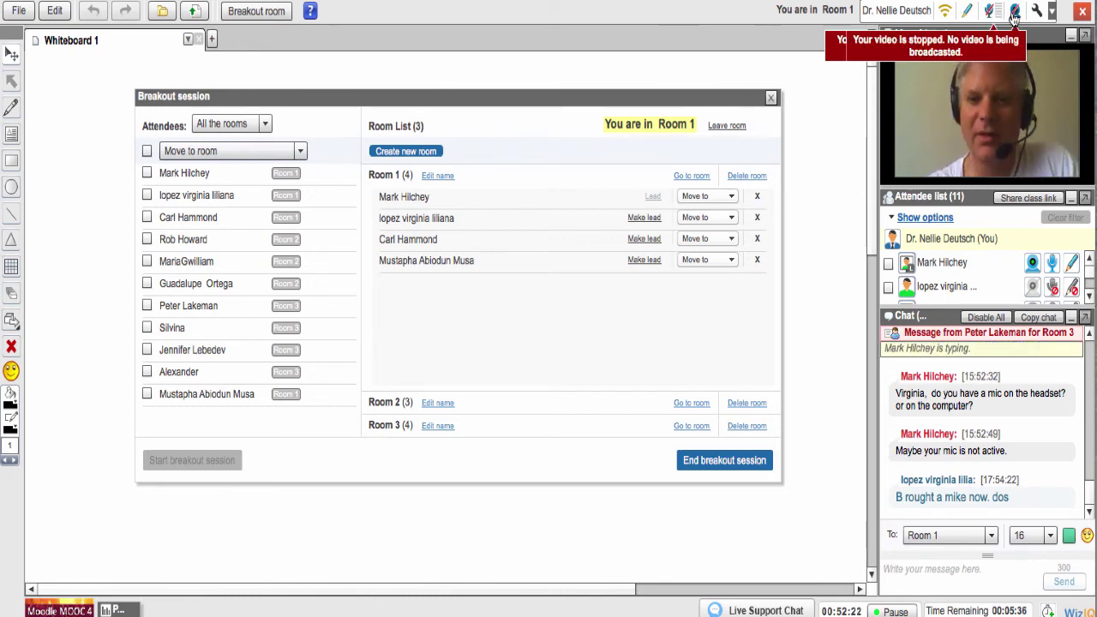
{"action": "left_click", "coordinate": [723, 126]}
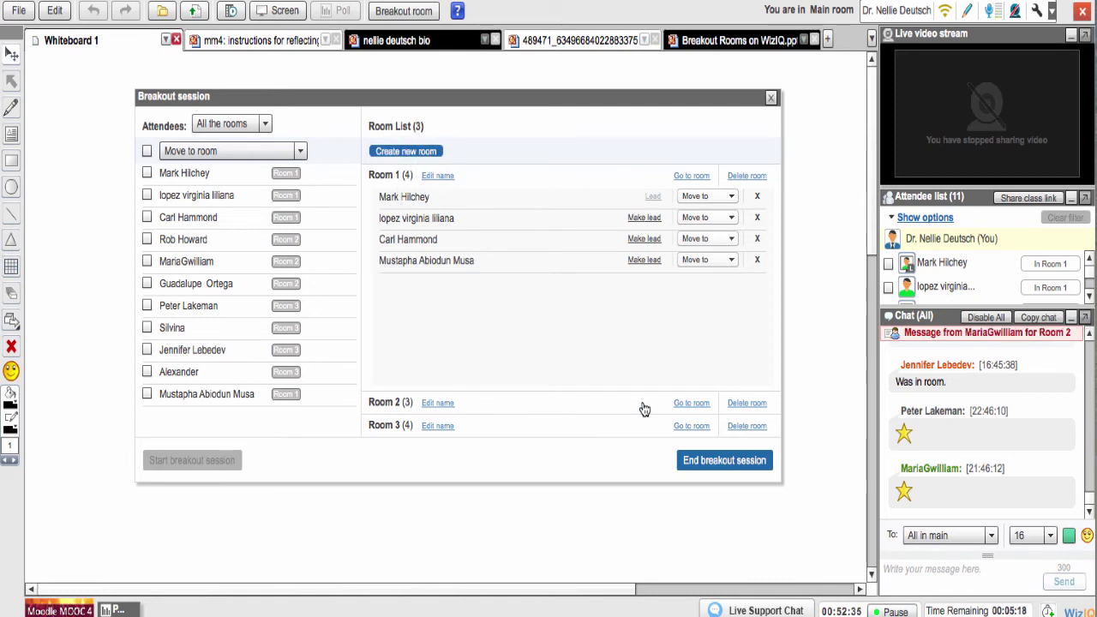
{"action": "left_click", "coordinate": [694, 403]}
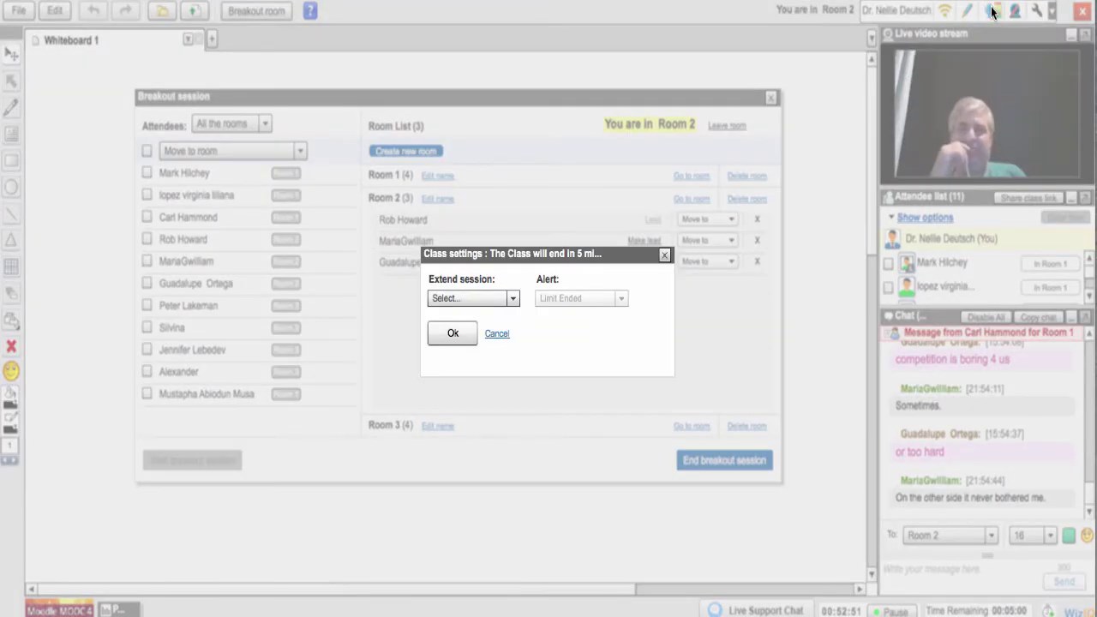
Step: Extend the class session by 10 minutes, with the alert set to 5 minutes before the end
{"action": "left_click", "coordinate": [467, 298]}
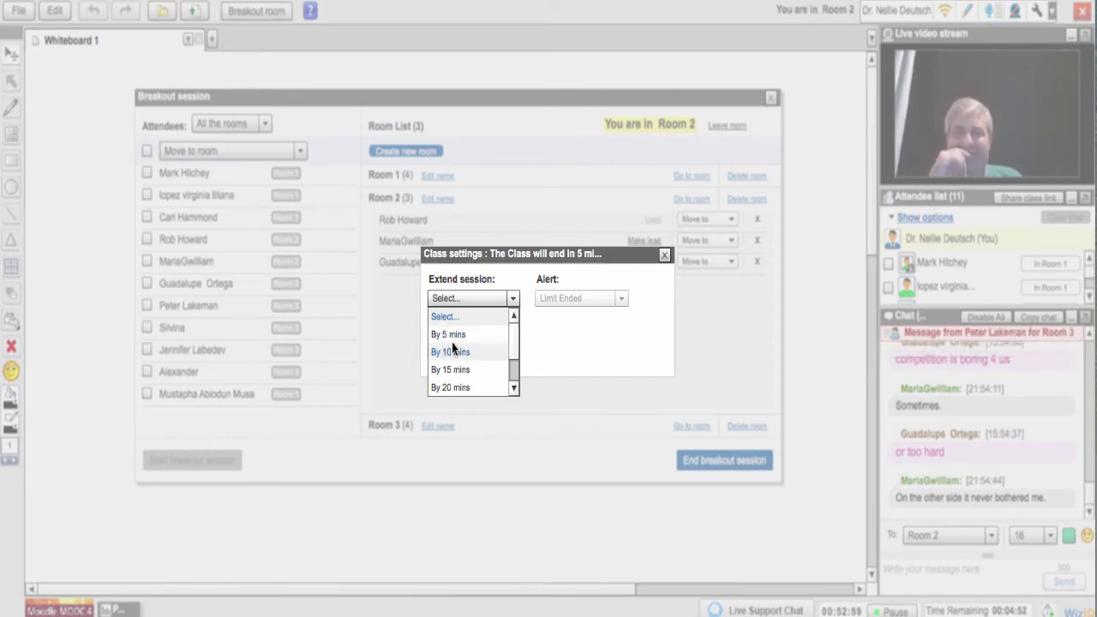
{"action": "left_click", "coordinate": [446, 351]}
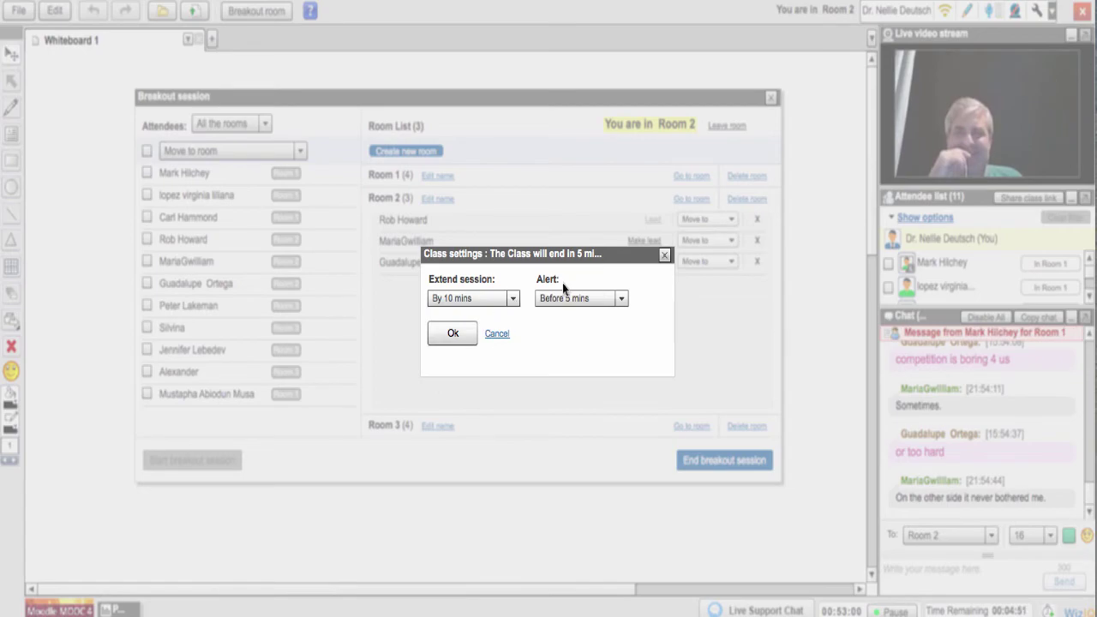
{"action": "left_click", "coordinate": [453, 334]}
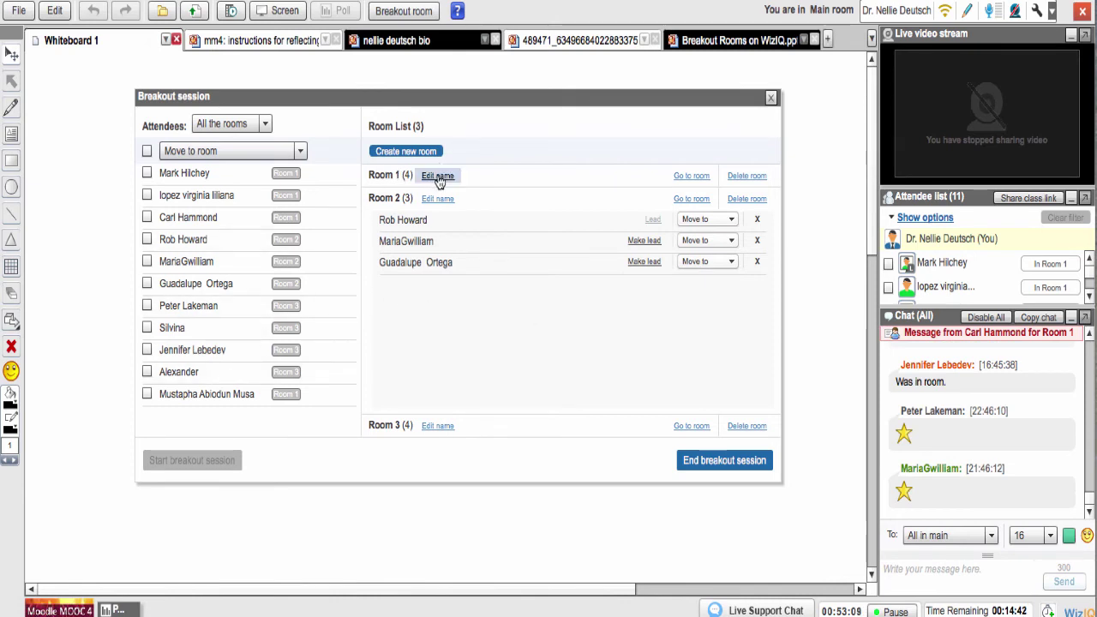
Step: Go to Room 1 and make the third attendee listed there the room's lead
{"action": "left_click", "coordinate": [693, 176]}
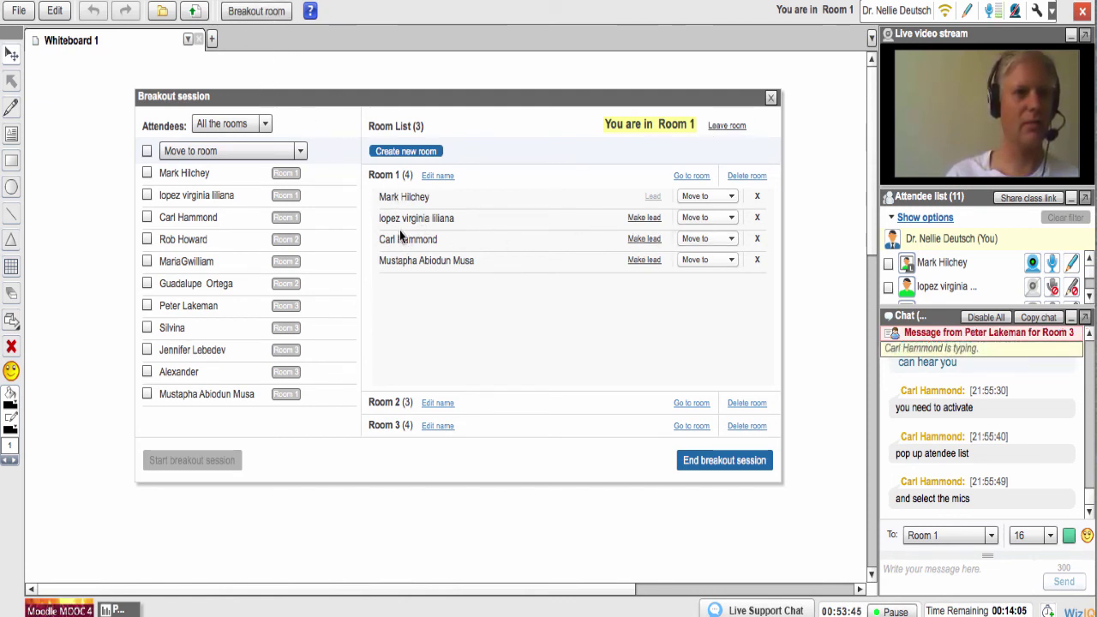
{"action": "left_click", "coordinate": [642, 240]}
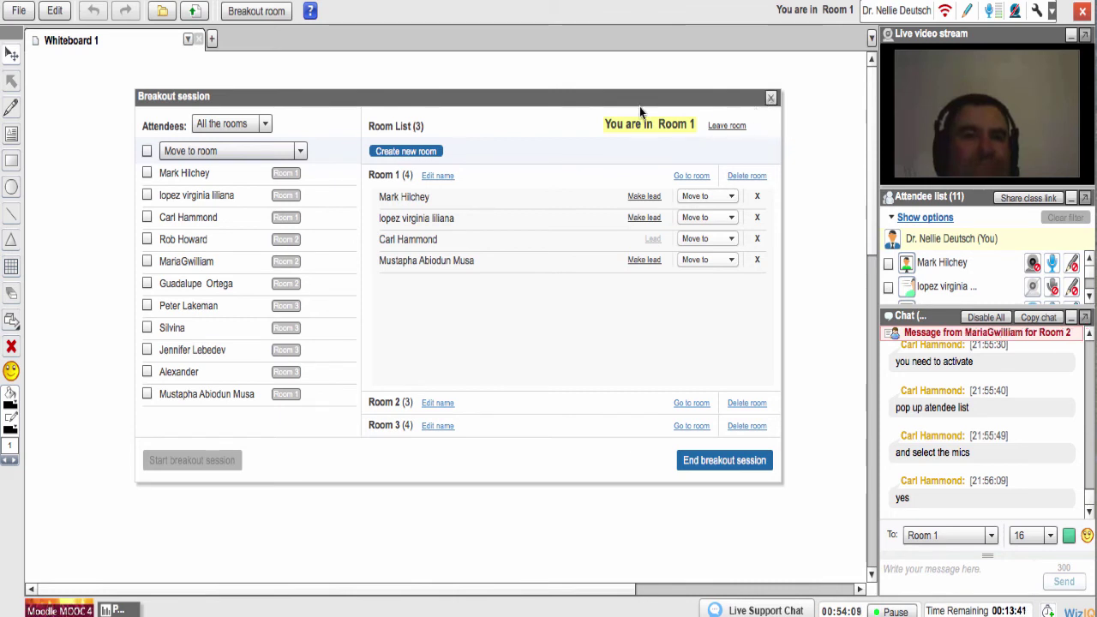
Step: Leave Room 1 and visit Room 2 and Room 3 in turn, returning to the main room between visits
{"action": "left_click", "coordinate": [727, 126]}
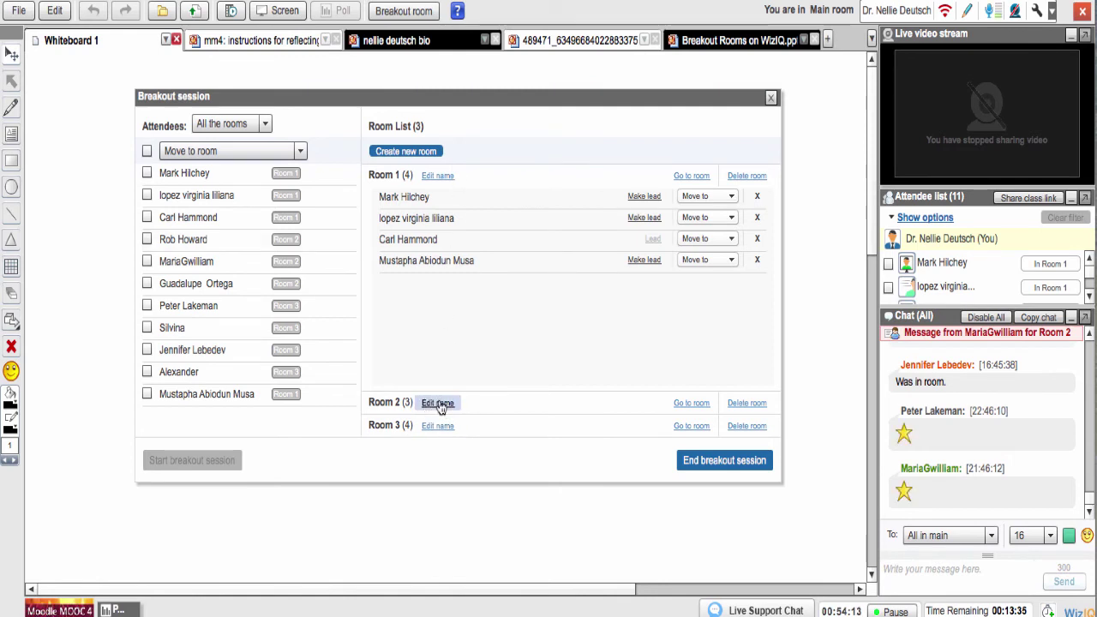
{"action": "left_click", "coordinate": [691, 403]}
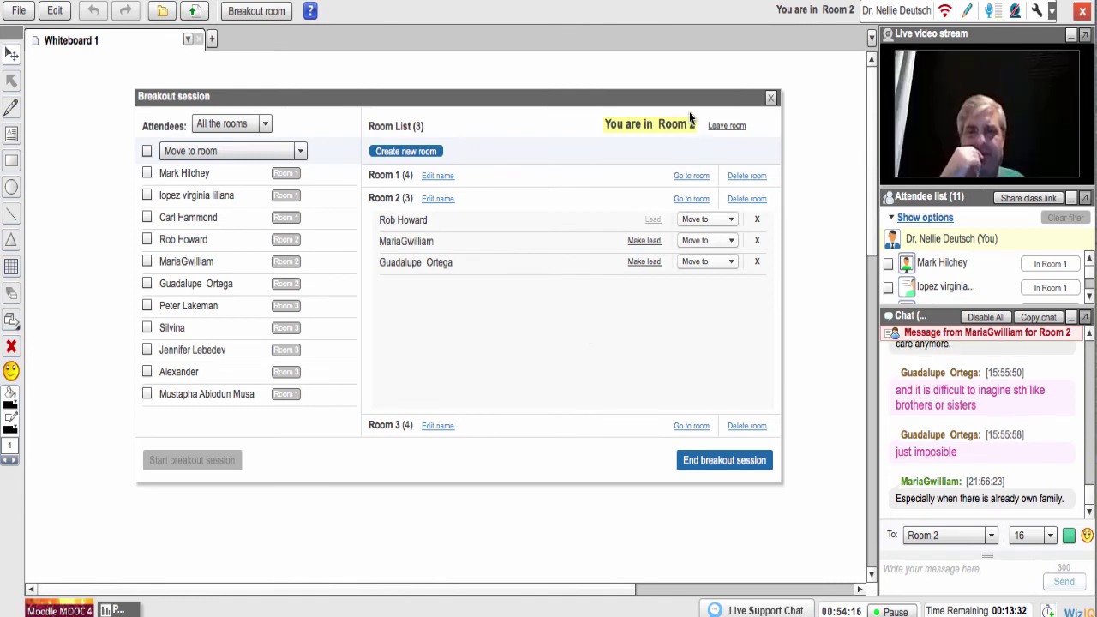
{"action": "left_click", "coordinate": [727, 125]}
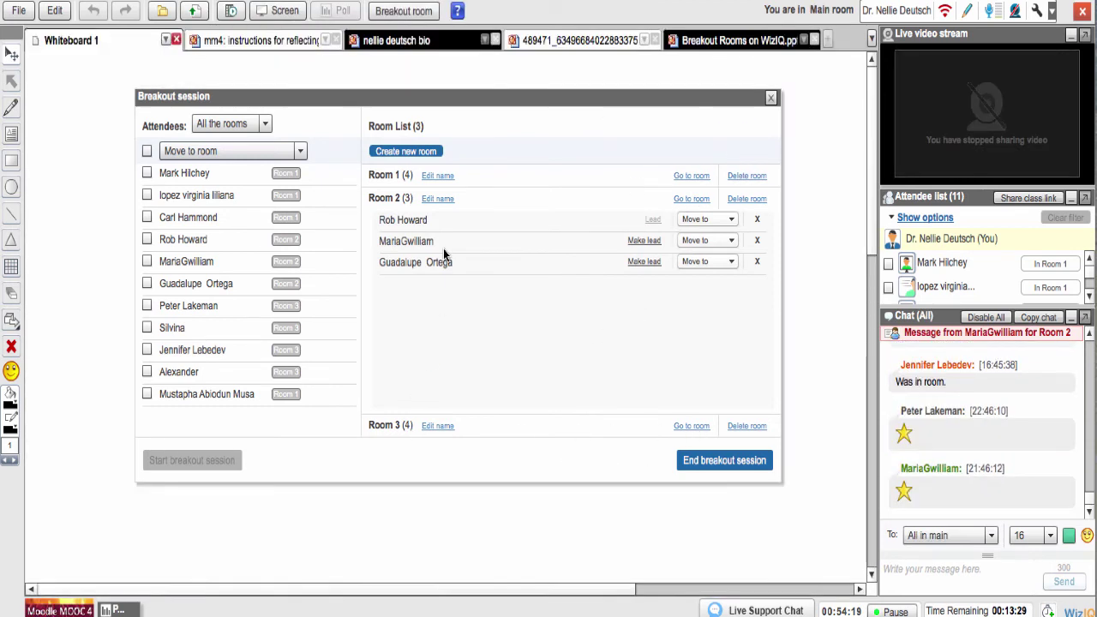
{"action": "left_click", "coordinate": [691, 426]}
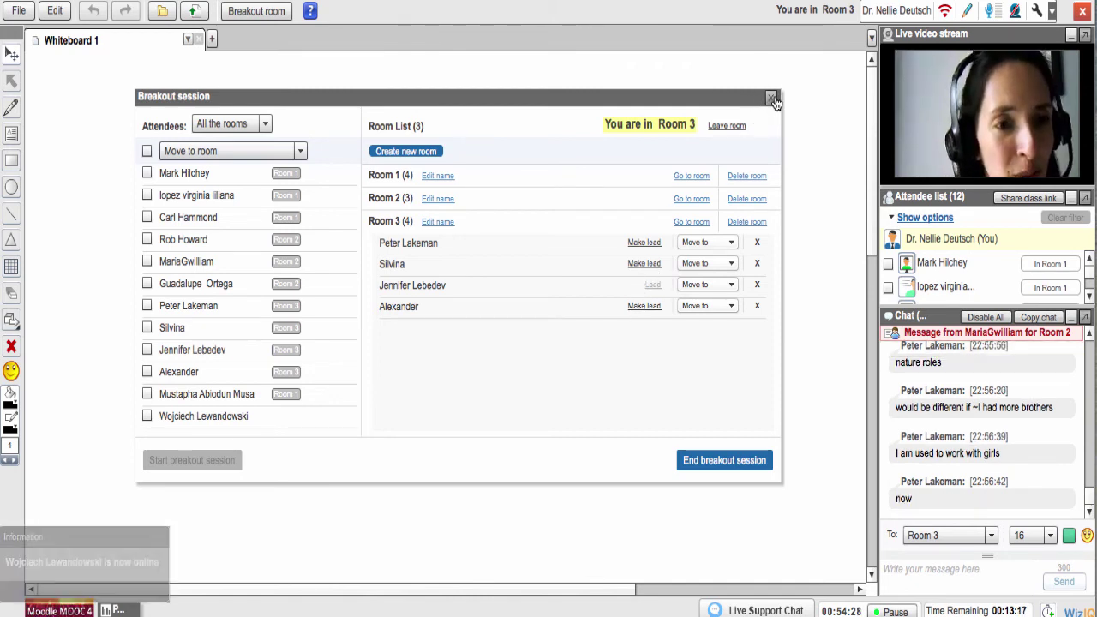
Step: Return to the main room and assign the newly joined attendee at the end of the list to Room 2
{"action": "left_click", "coordinate": [726, 126]}
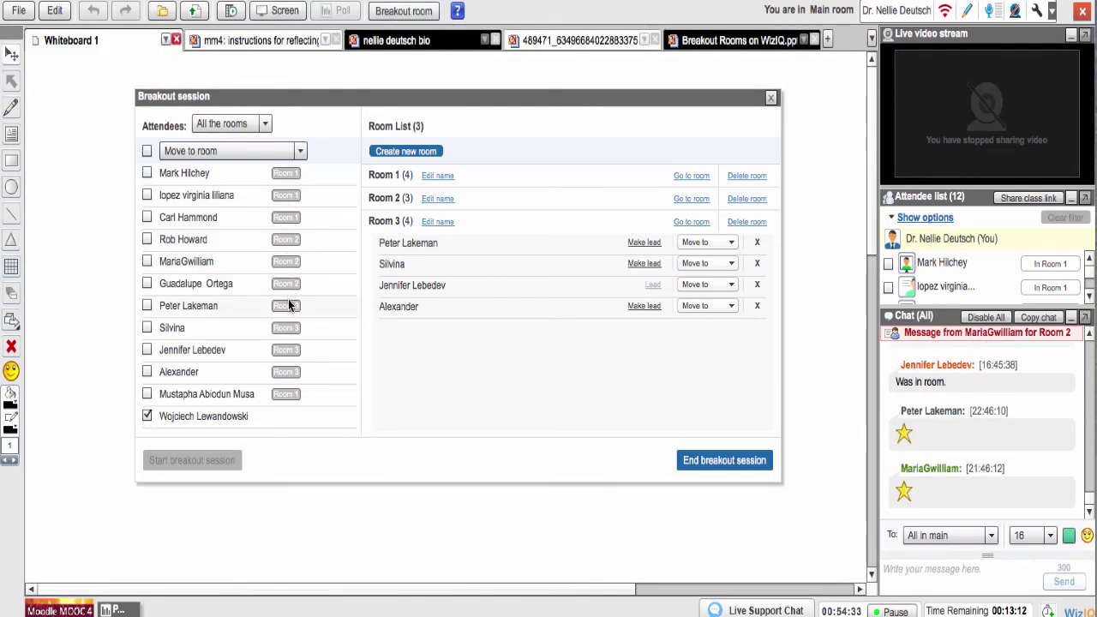
{"action": "left_click", "coordinate": [300, 151]}
{"action": "left_click", "coordinate": [206, 208]}
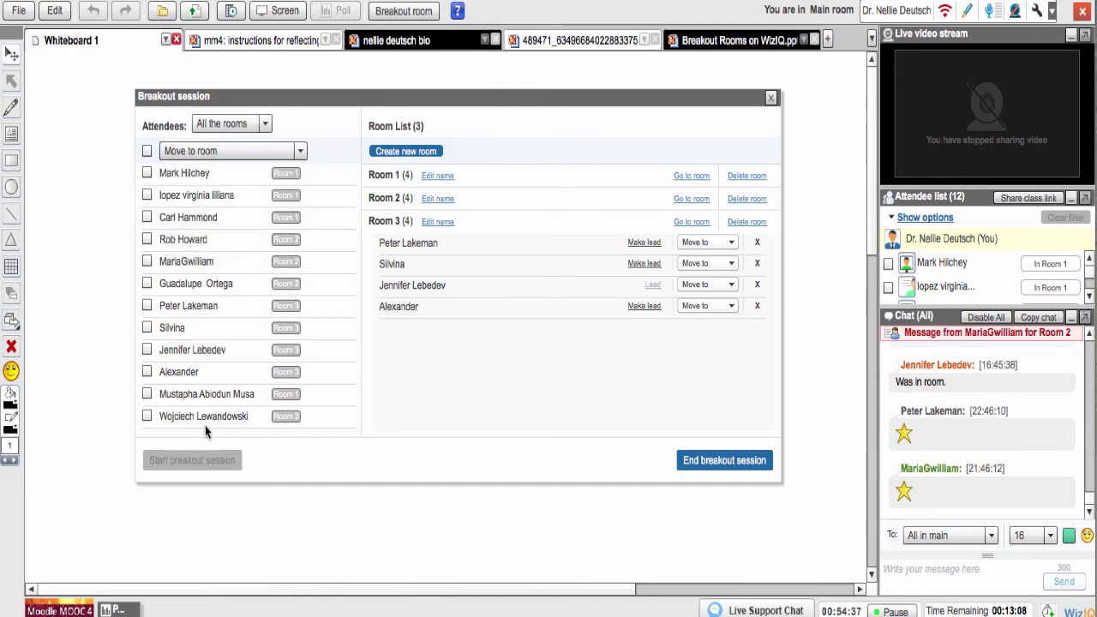
{"action": "left_click", "coordinate": [932, 573]}
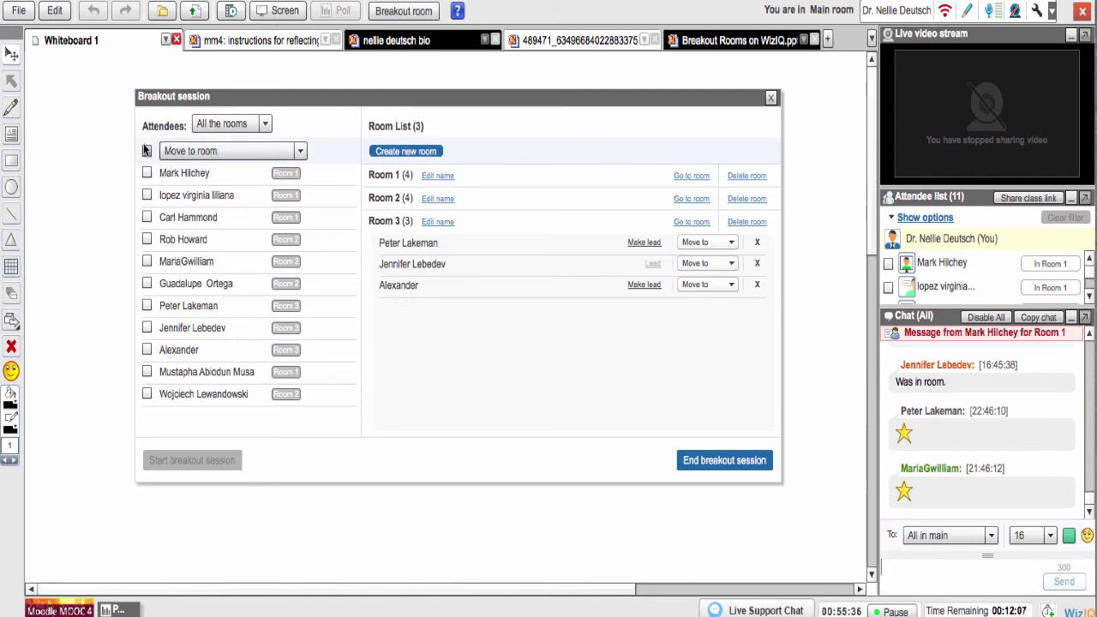
Step: Start sharing the desktop screen with the attendees and move the screen share viewer clear of the breakout session window
{"action": "left_click", "coordinate": [283, 12]}
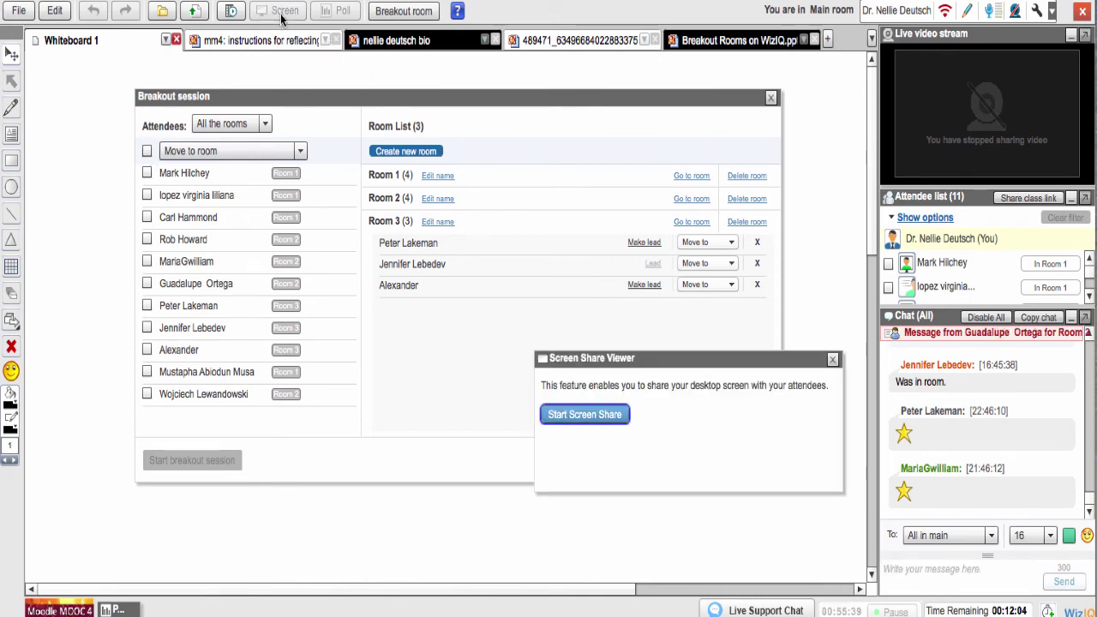
{"action": "left_click", "coordinate": [596, 418]}
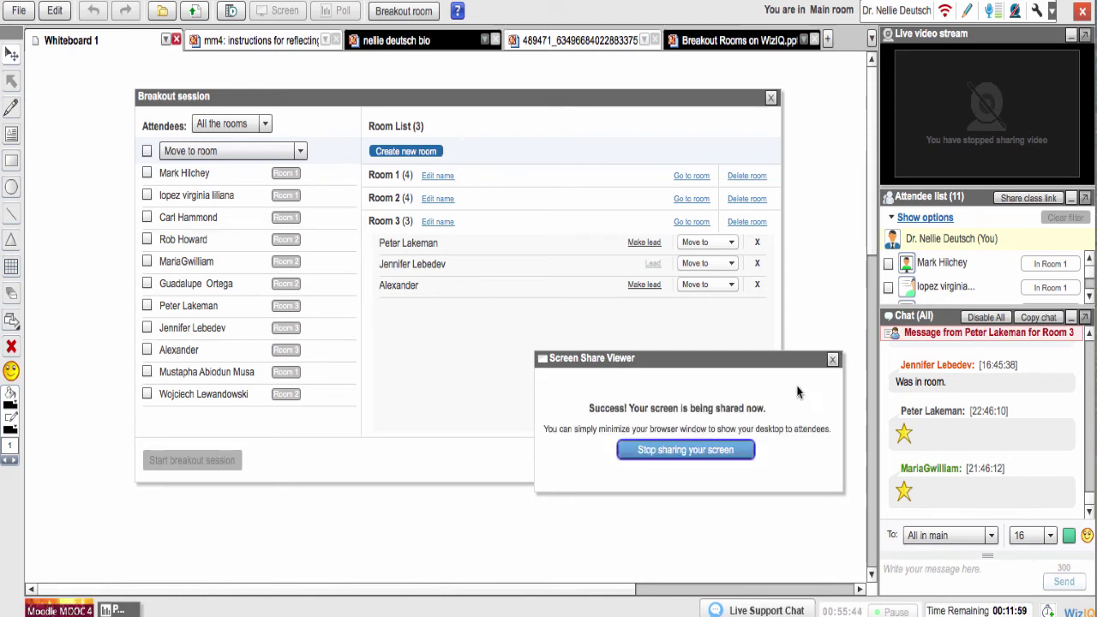
{"action": "left_click_drag", "start_coordinate": [707, 356], "coordinate": [654, 580]}
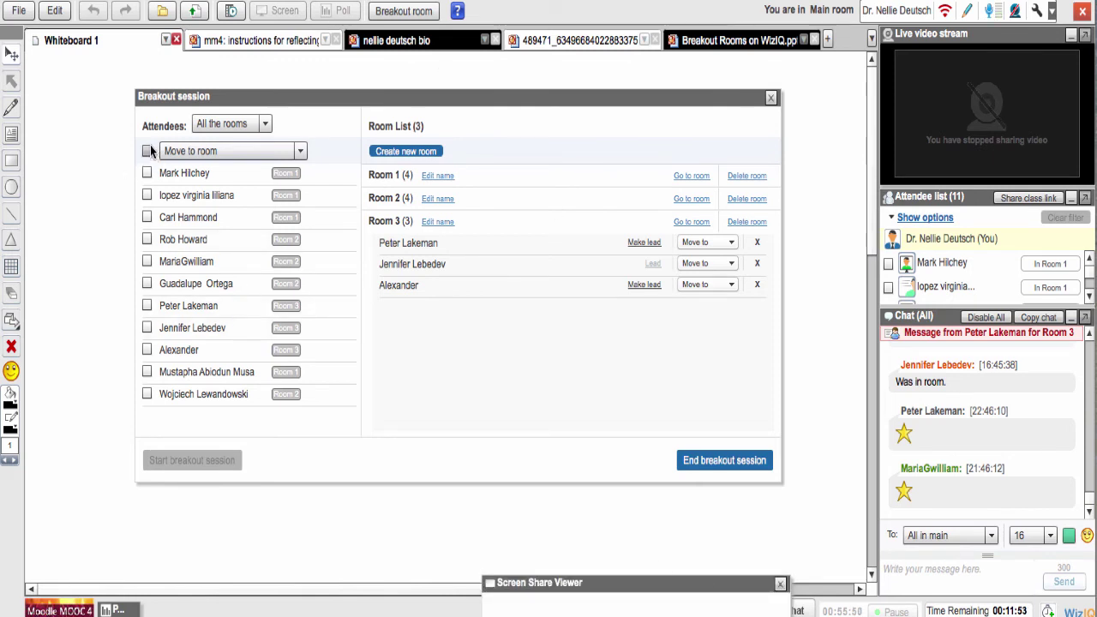
Step: End the breakout session for all rooms and close the breakout session window
{"action": "left_click", "coordinate": [724, 463]}
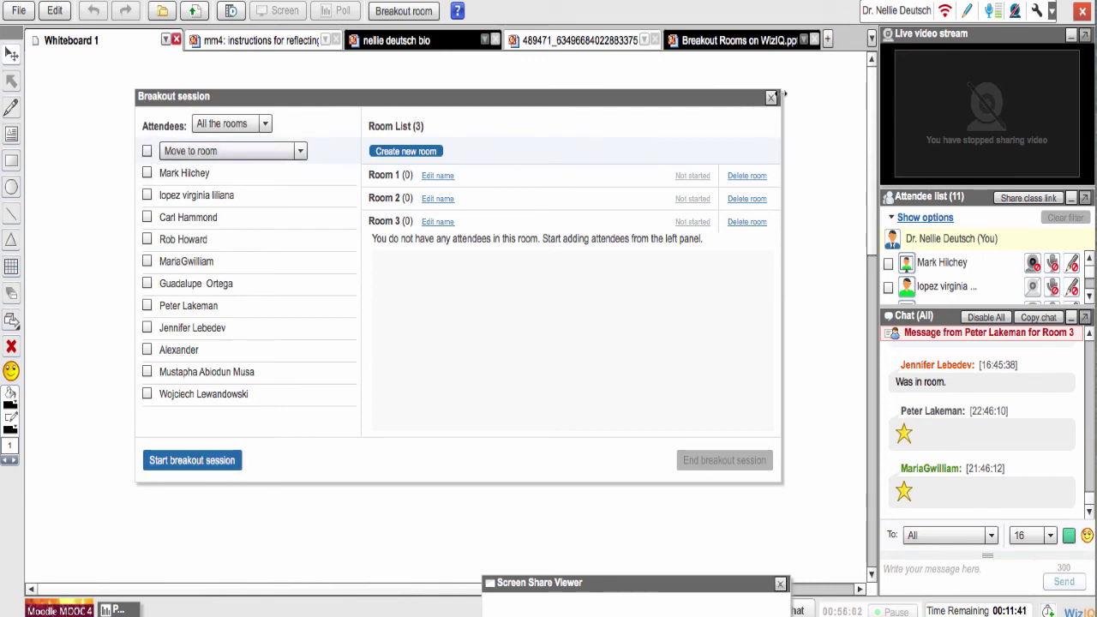
{"action": "left_click", "coordinate": [771, 98]}
Step: Bring up the Breakout Rooms on WizIQ presentation and close screen sharing
{"action": "left_click", "coordinate": [730, 588]}
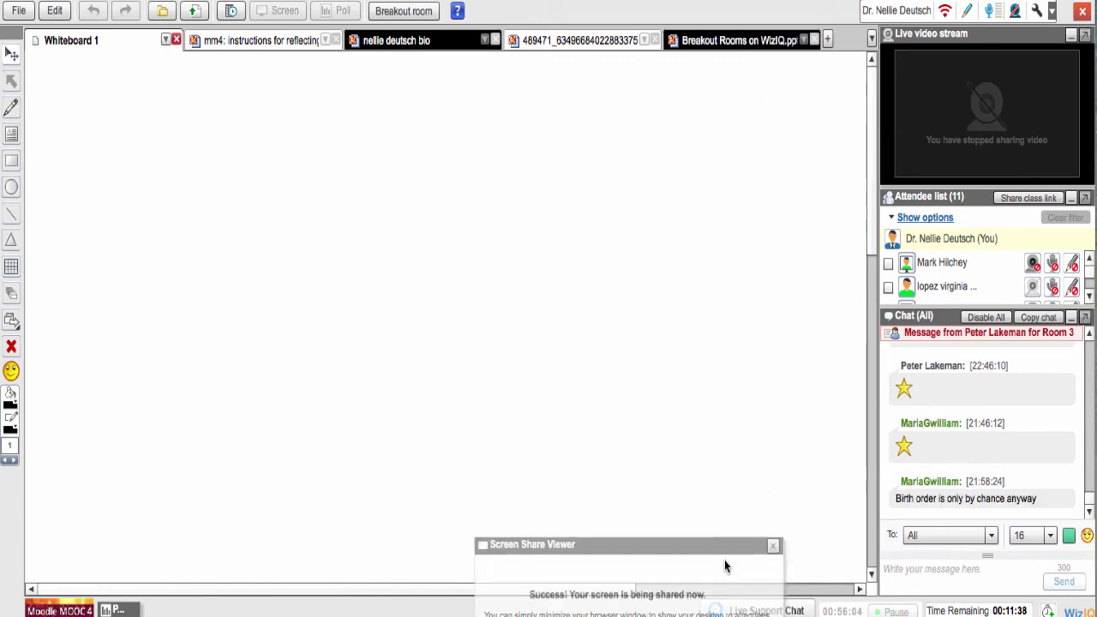
{"action": "left_click", "coordinate": [754, 43]}
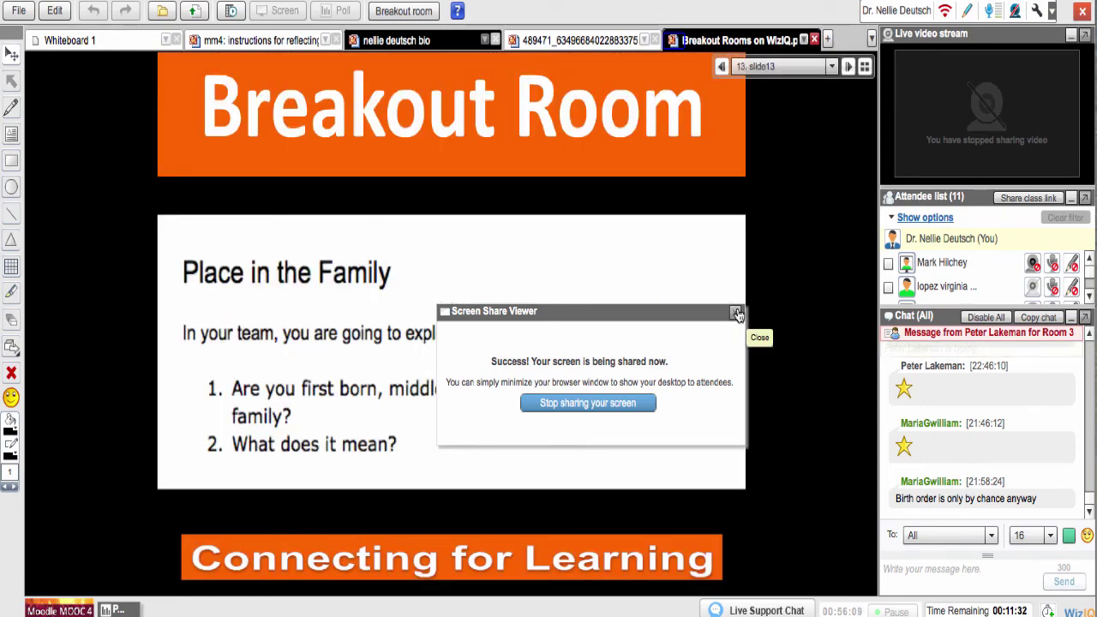
{"action": "left_click", "coordinate": [736, 313]}
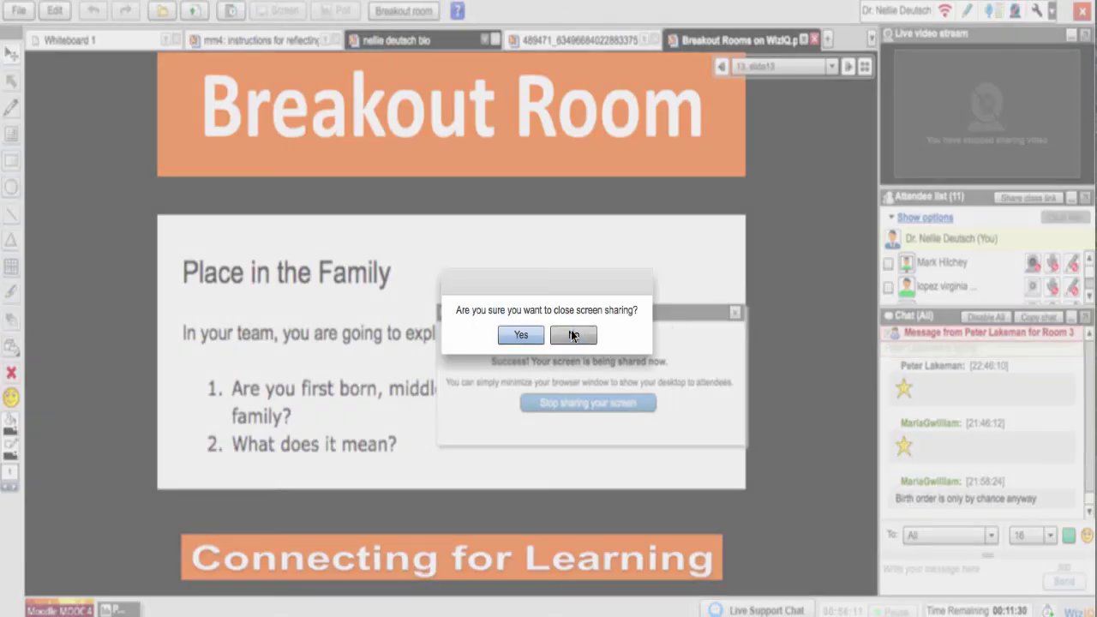
{"action": "left_click", "coordinate": [520, 335]}
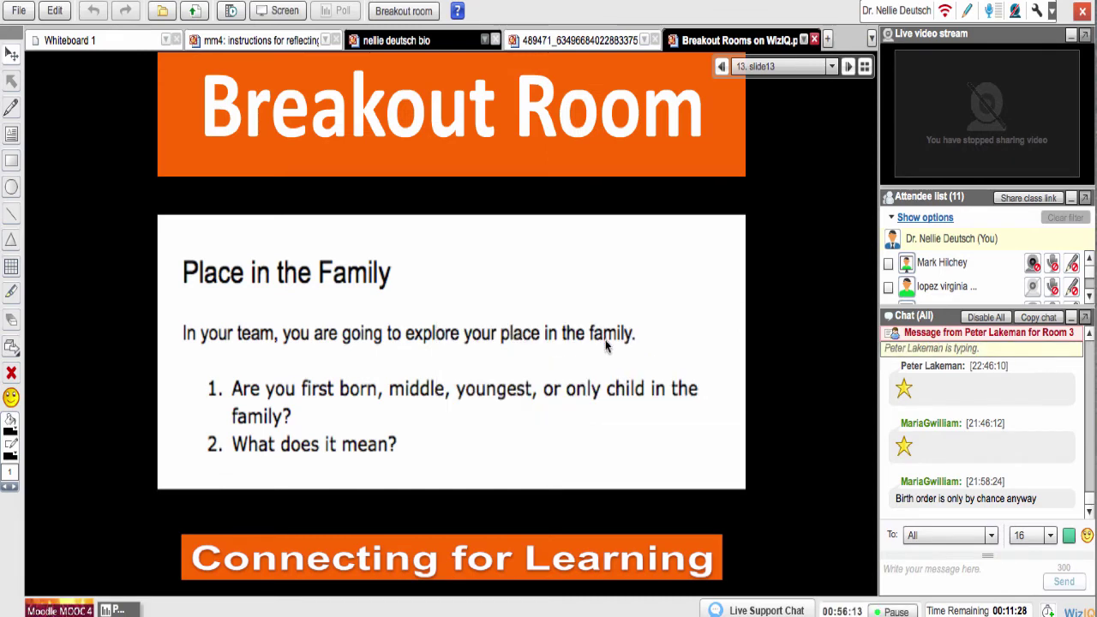